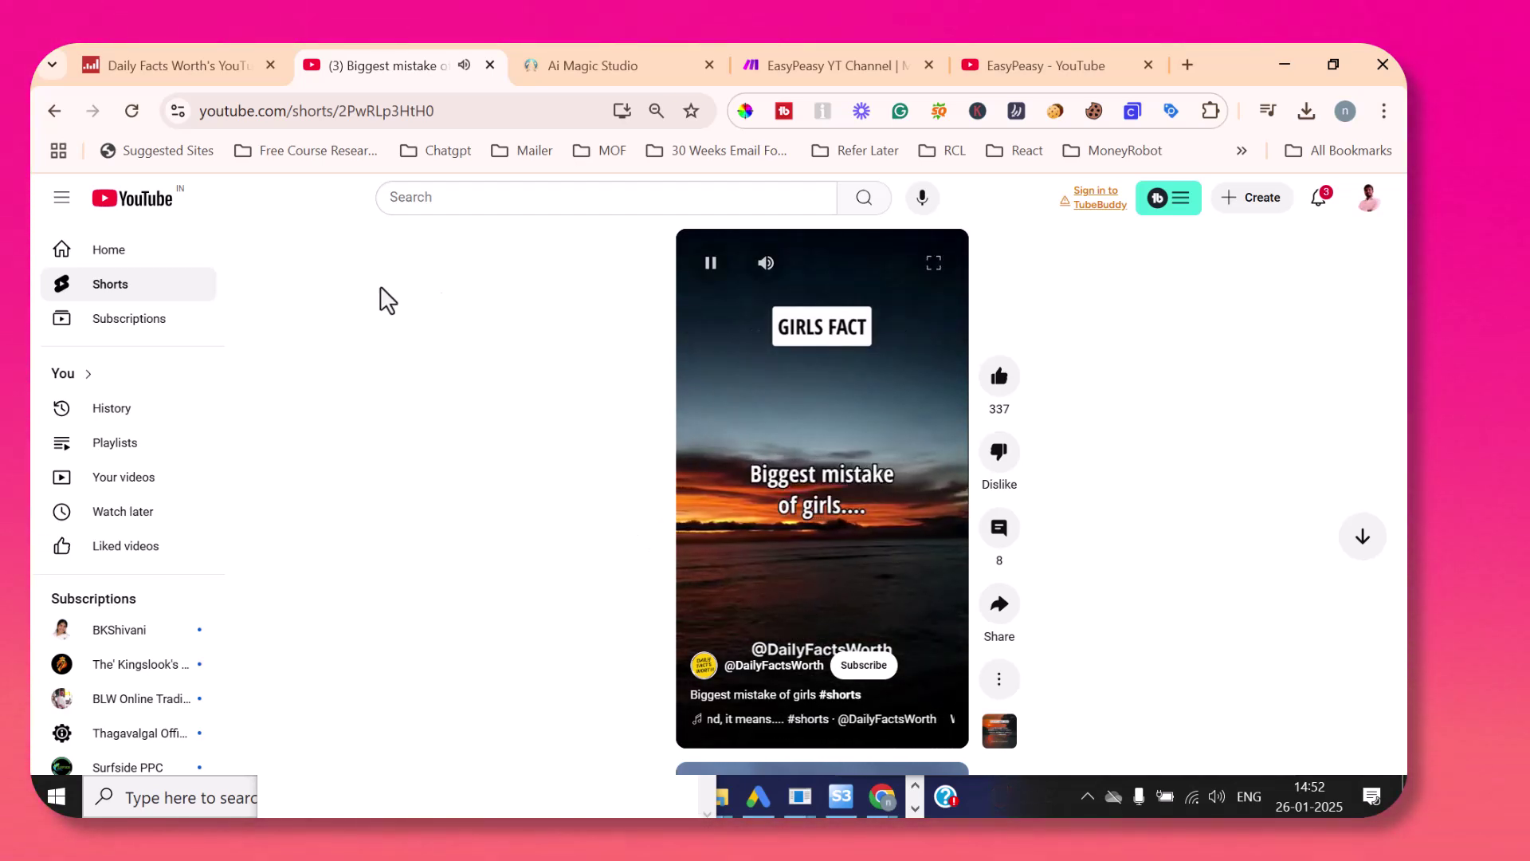
# - Return to the channel's Shorts page and open its developer console
pyautogui.click(54, 110)
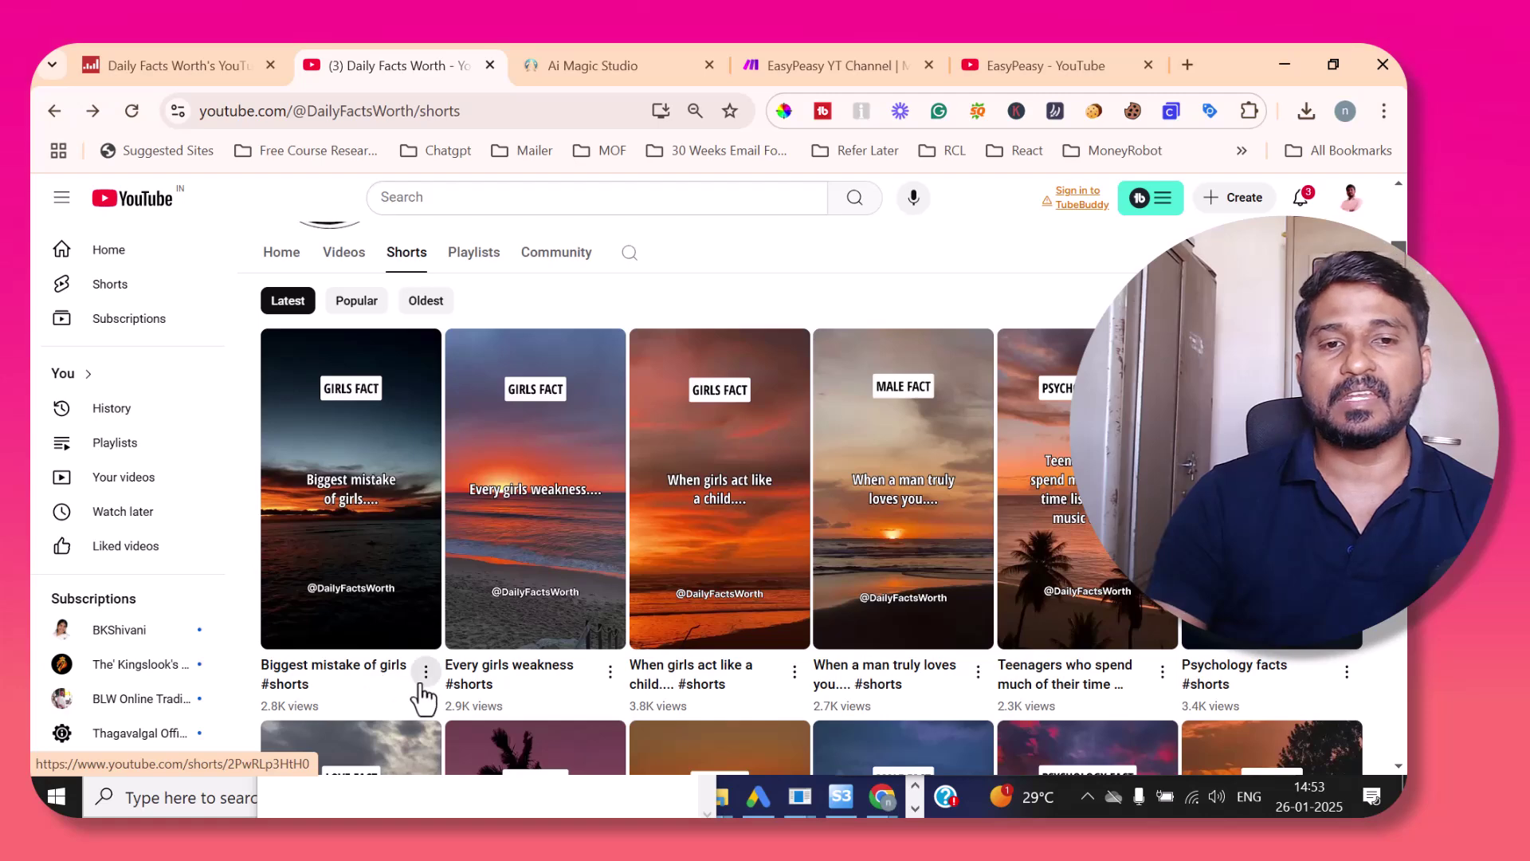
pyautogui.rightClick(759, 308)
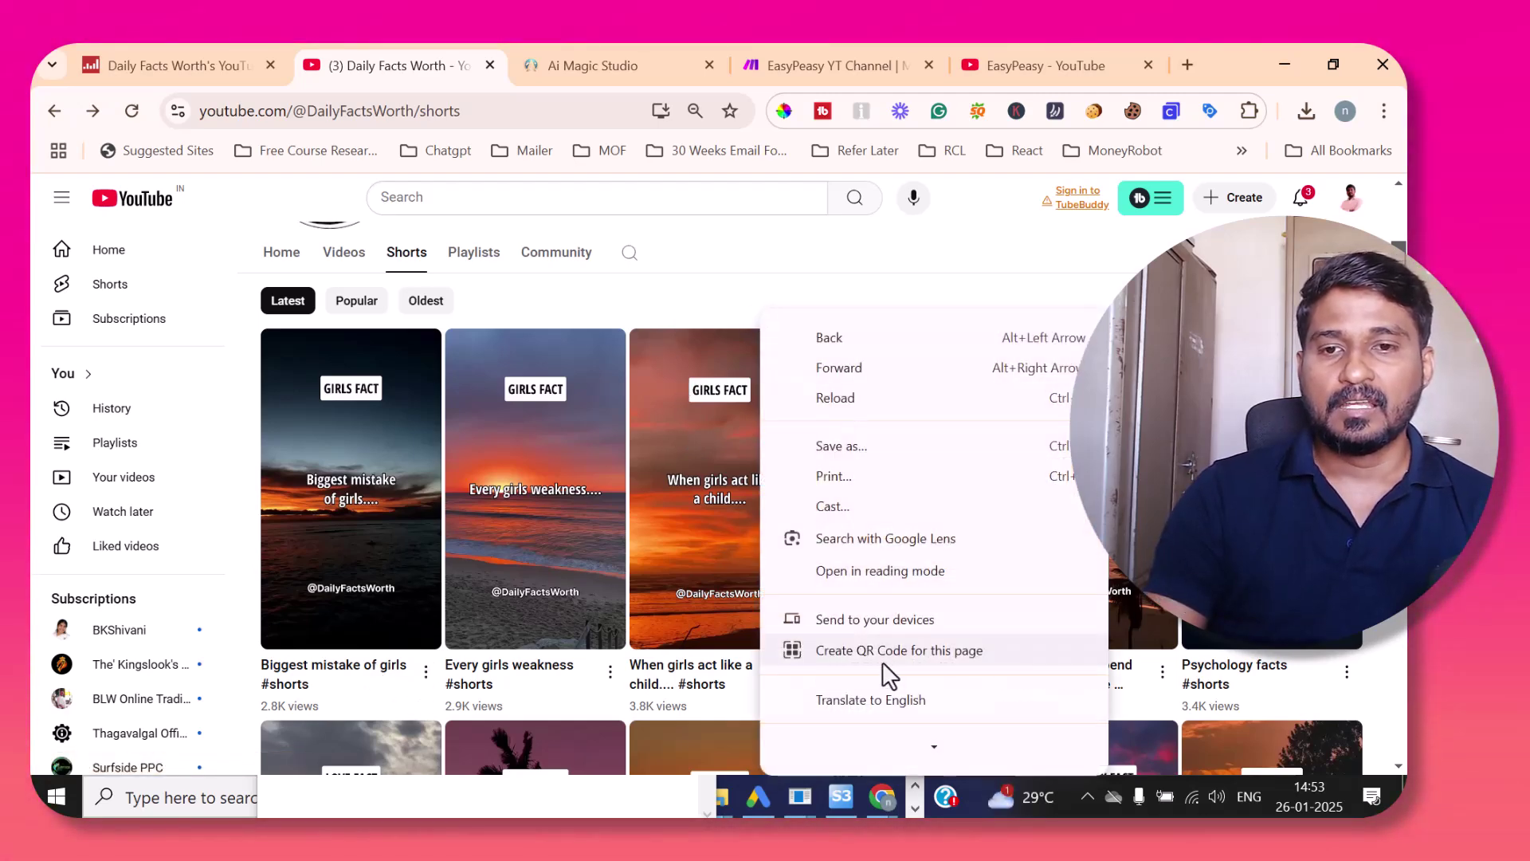
pyautogui.moveTo(930, 759)
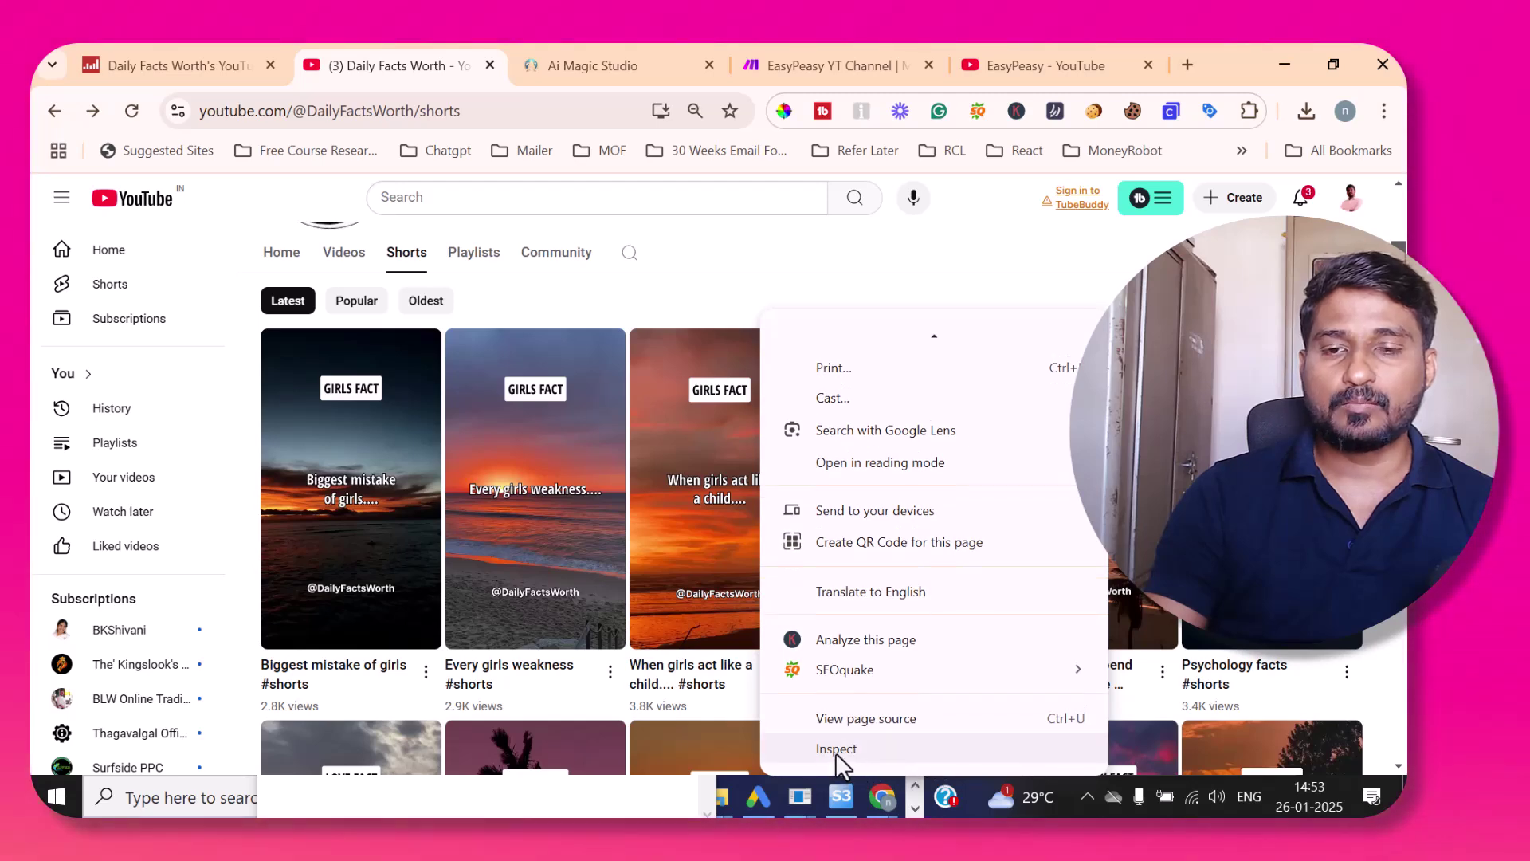
pyautogui.click(835, 749)
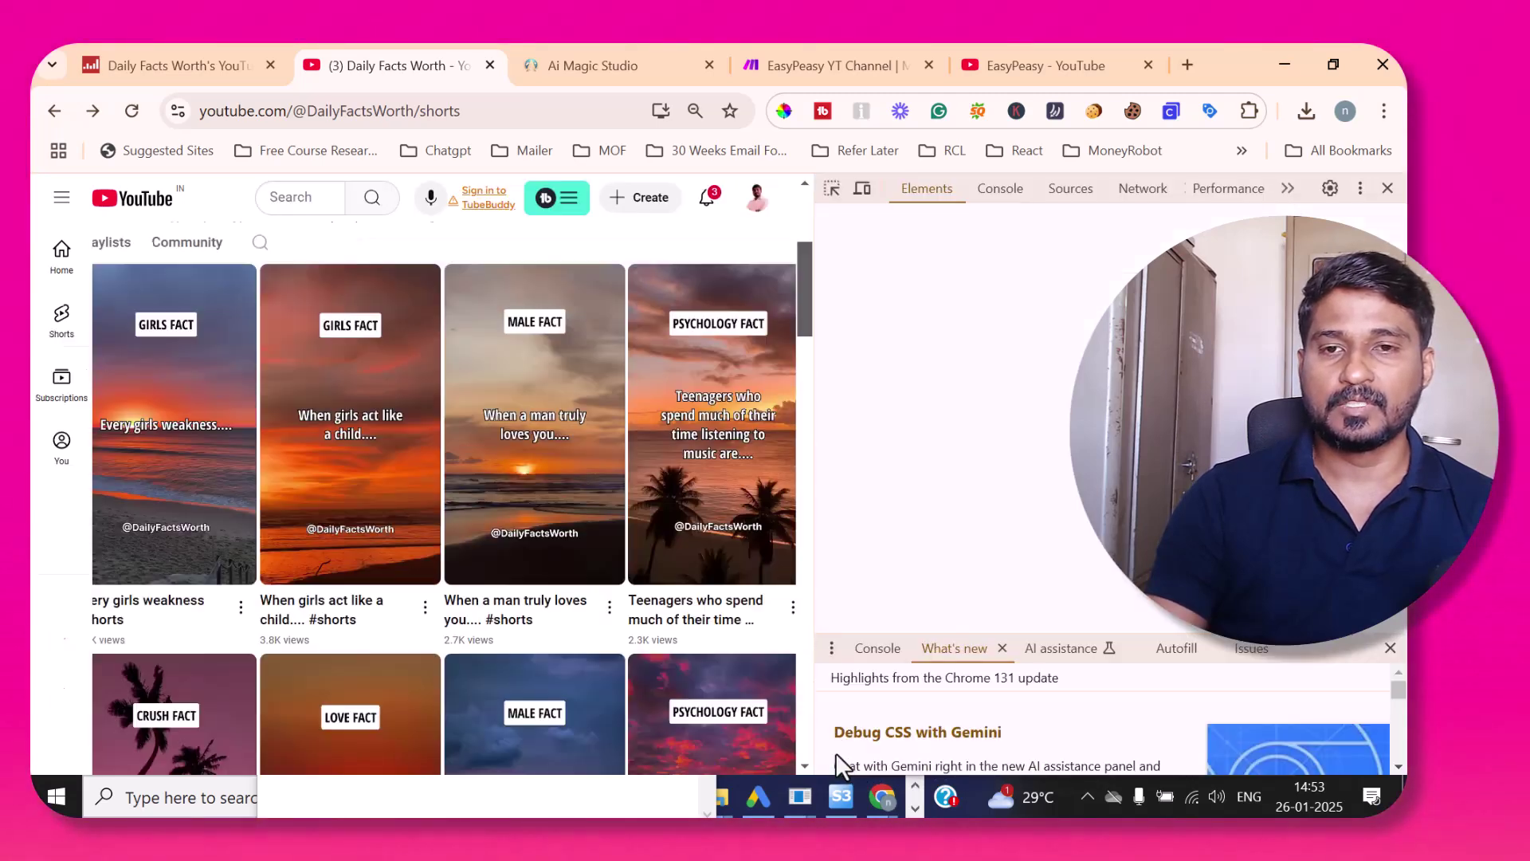
pyautogui.click(1004, 187)
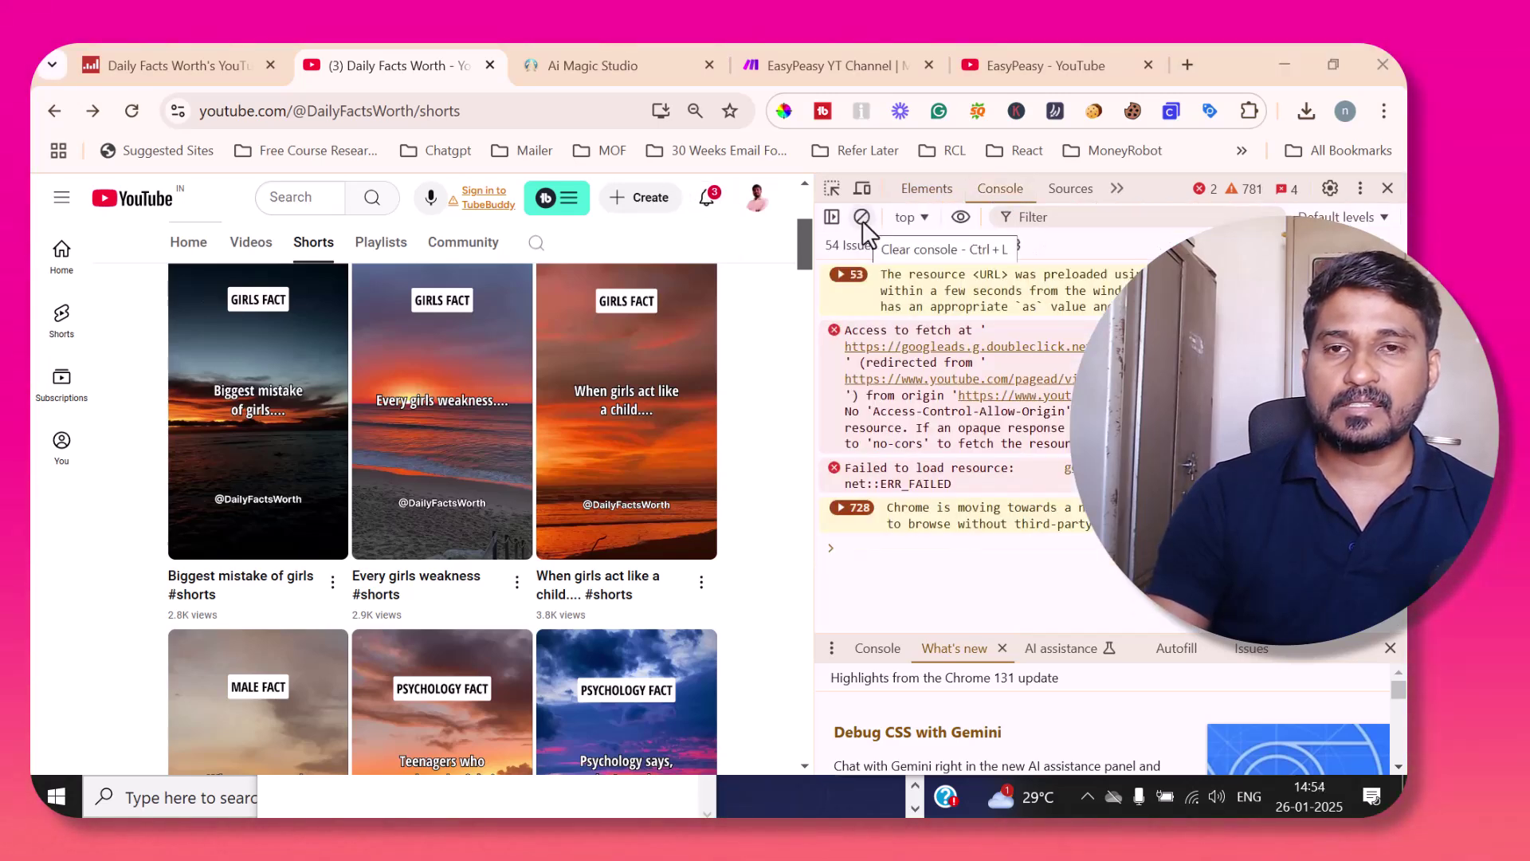
# - Clear the console and run the auto-scroll script "var scroll = setInterval(function(){window.scrollBy(0,1000)},1000);"
pyautogui.click(862, 217)
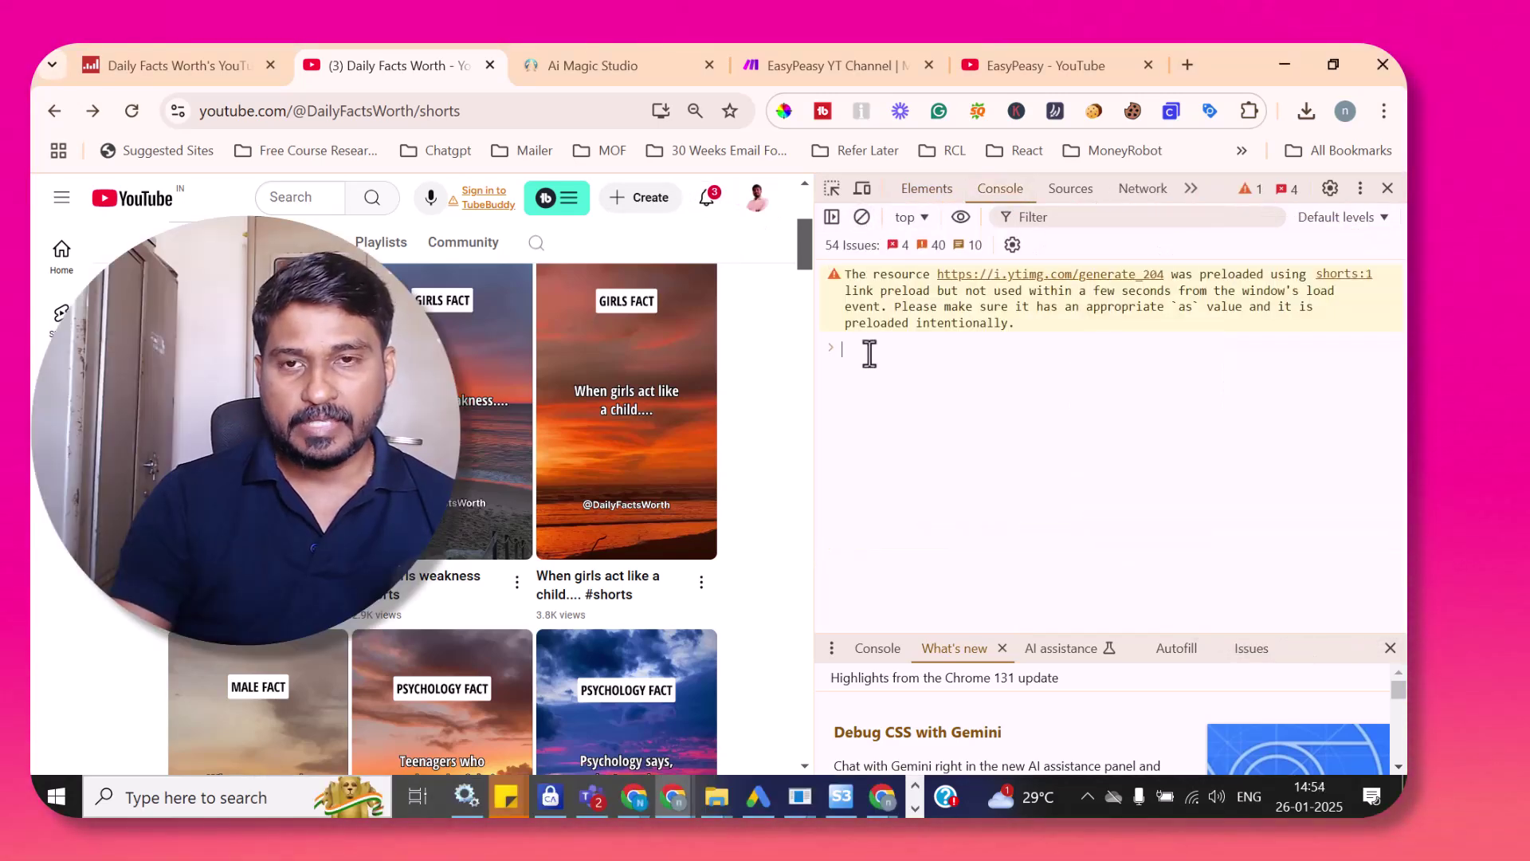
pyautogui.write('var scroll = setInterval(function(){window.scrollBy(0,1000)},1000);')
pyautogui.press('Return')
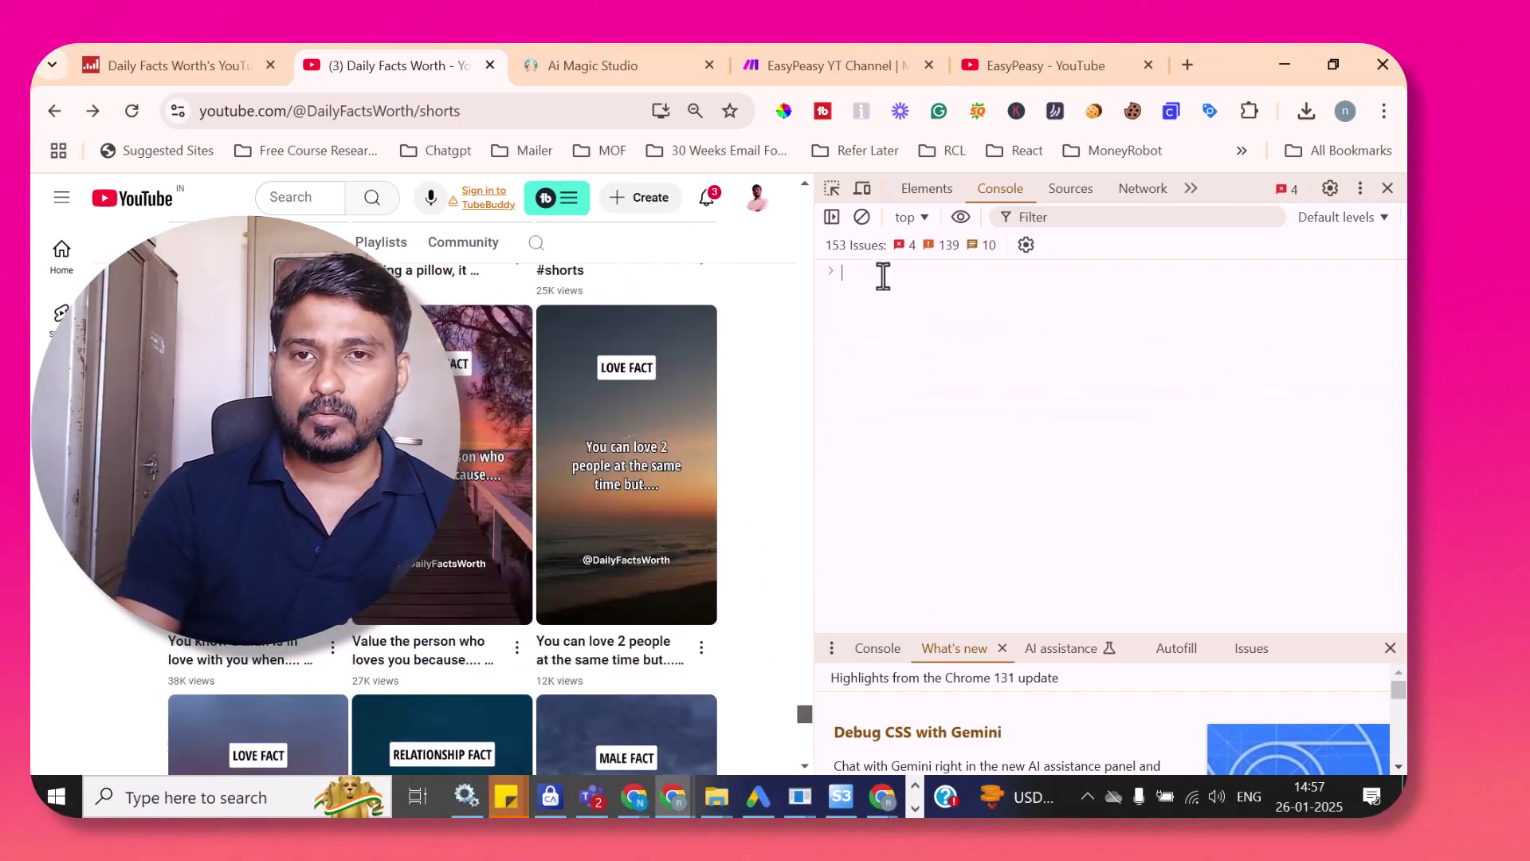
# - Run a console script that clears the scroll interval and console, then logs tab-separated title and href of all 'a.shortsLockupViewModelHostOutsideMetadataEndpoint' elements, and review the list
pyautogui.write("window.clearInterval(scroll); console.clear(); urls = $$('a.shortsLockupViewModelHostOutsideMetadataEndpoint');urls.forEach(function(v,i,a){if (v.title!=null) {console.log('\\t'+v.title+'\\t'+v.href+'\\t')}});")
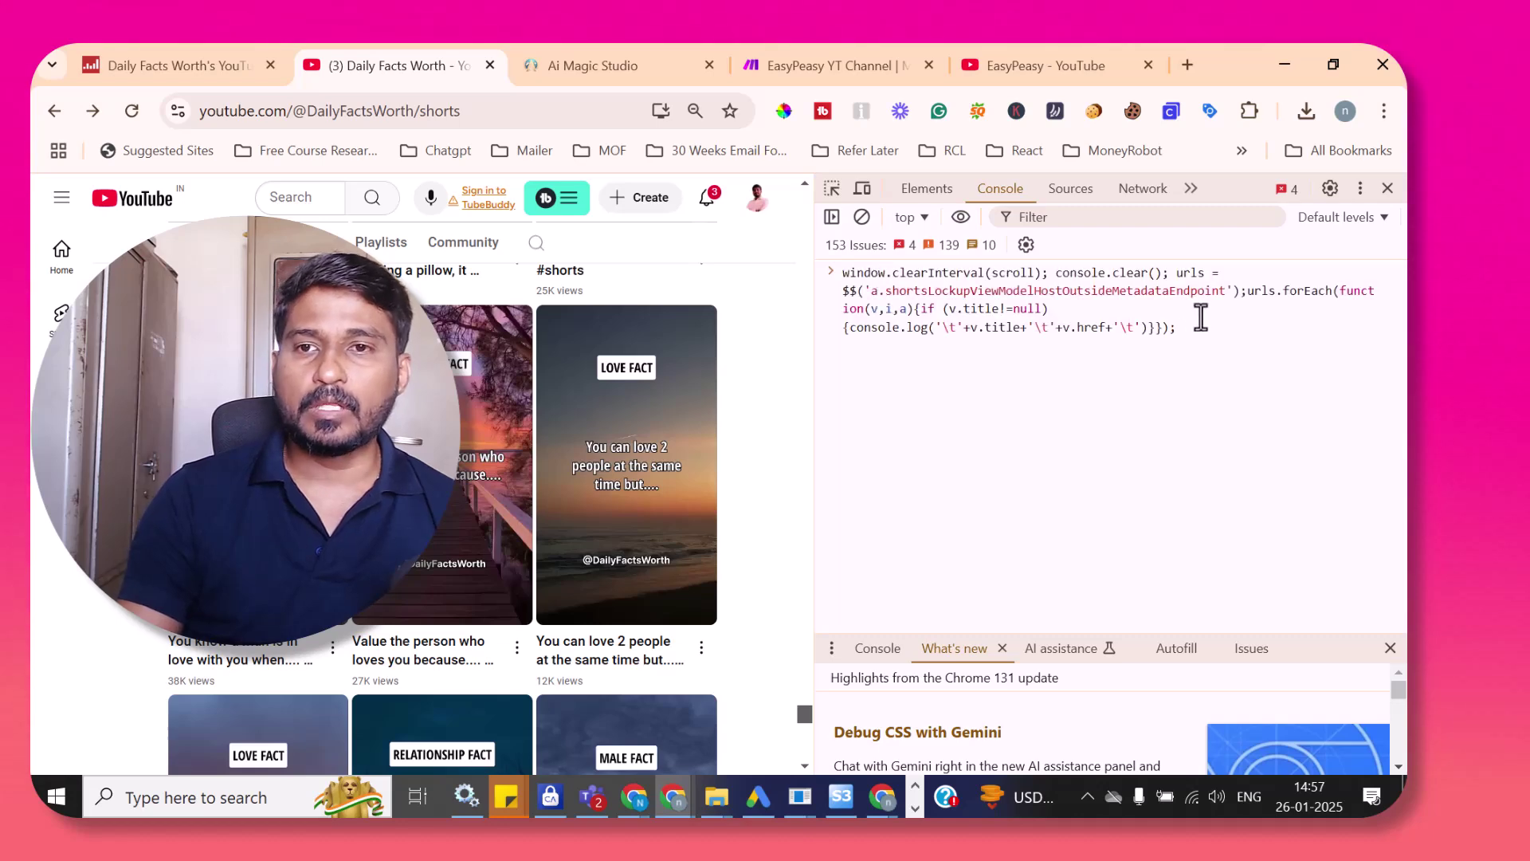
pyautogui.press('Return')
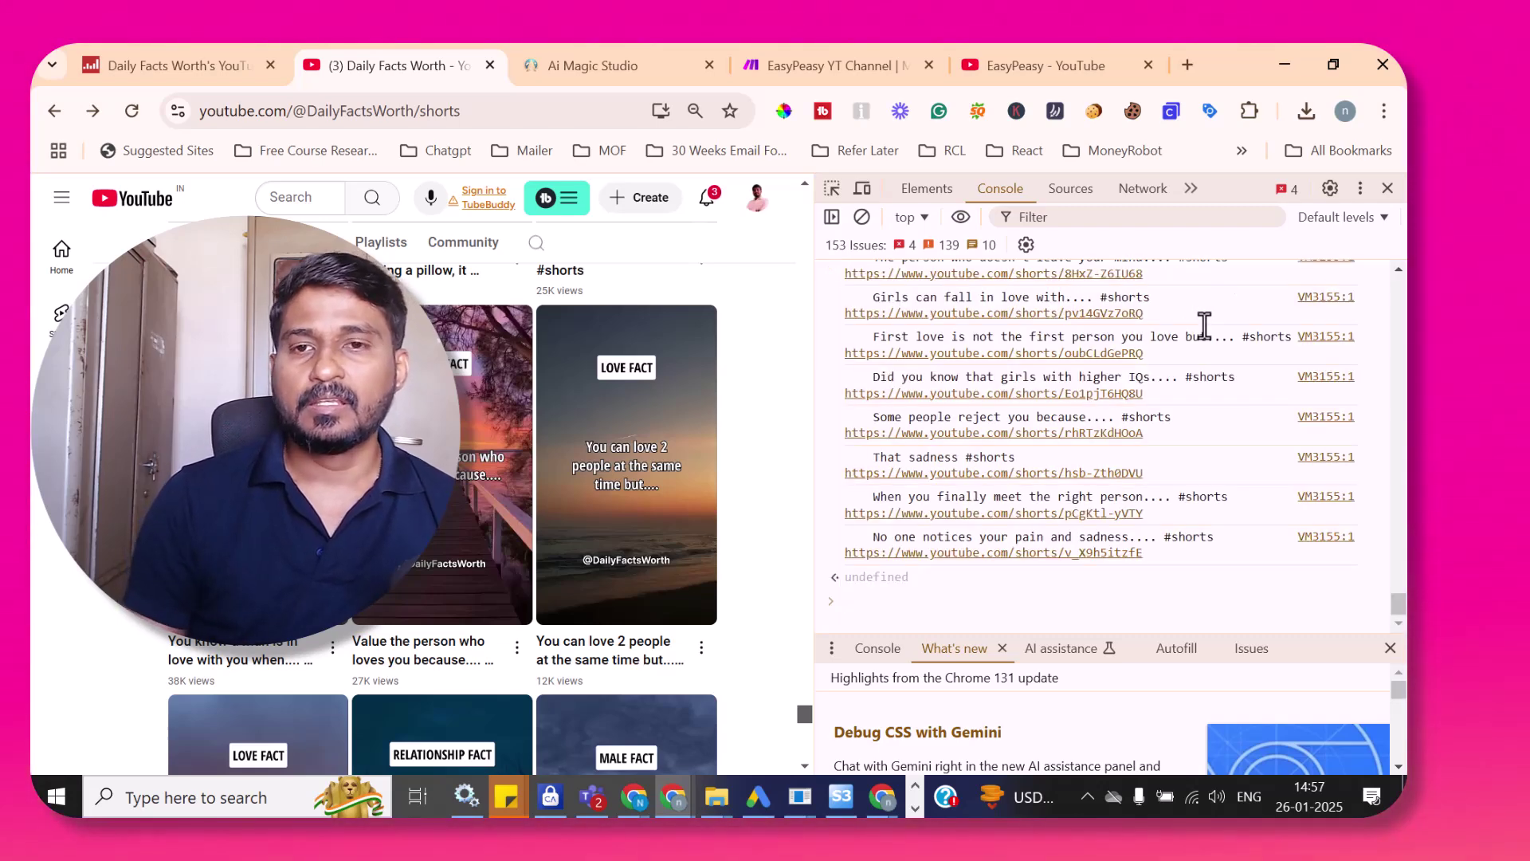
pyautogui.scroll(8, 953, 510)
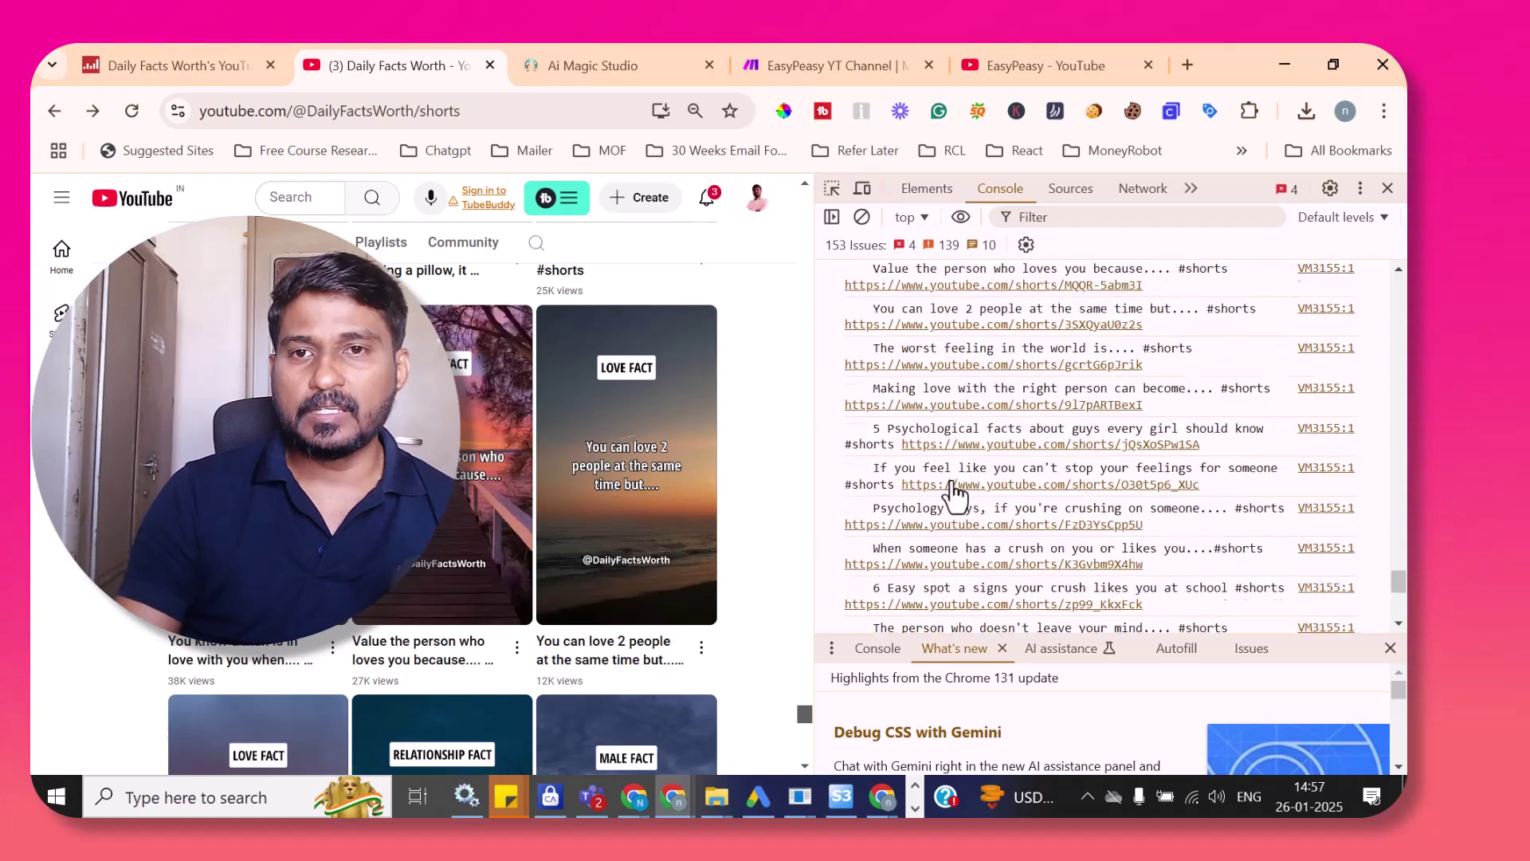
pyautogui.scroll(10, 953, 399)
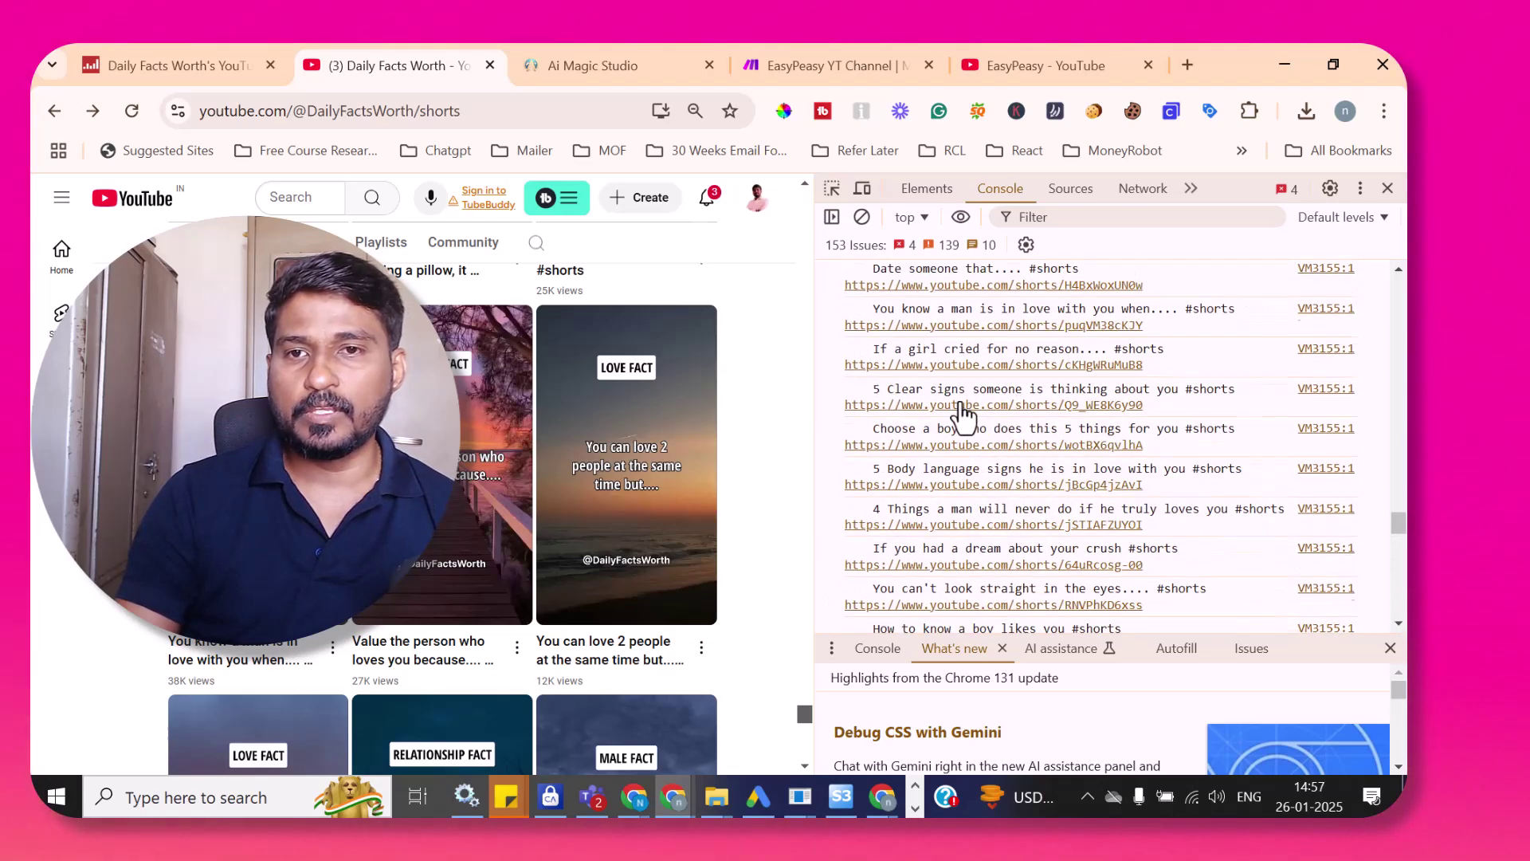
pyautogui.scroll(-10, 962, 413)
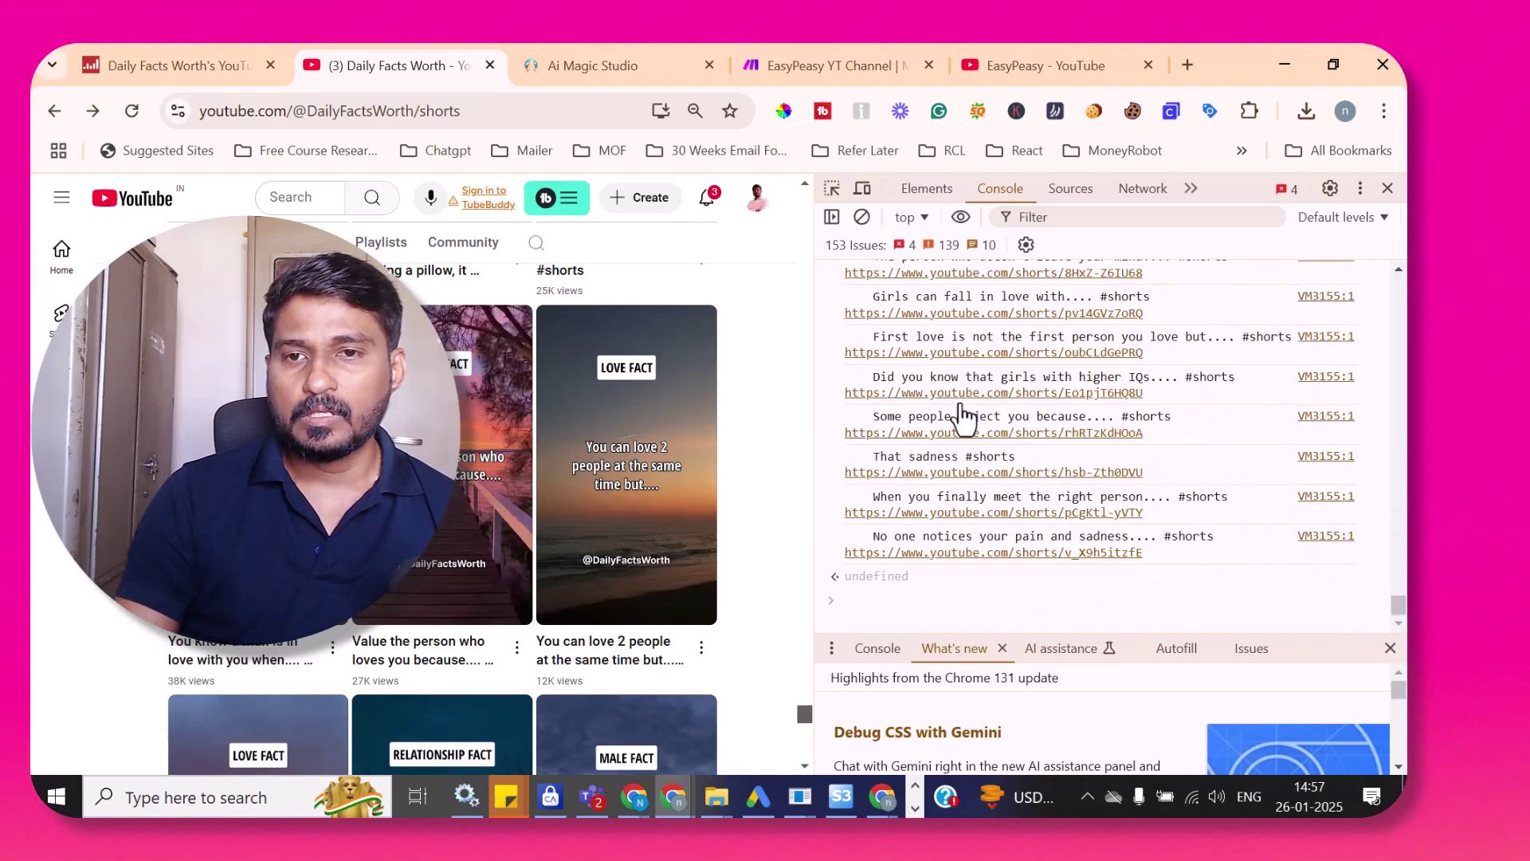
# - Select all logged Shorts titles and links, from the last entry up to the first, and copy them as a visible styled selection
pyautogui.moveTo(1155, 558); pyautogui.dragTo(1081, 558)
pyautogui.scroll(10, 1045, 481)
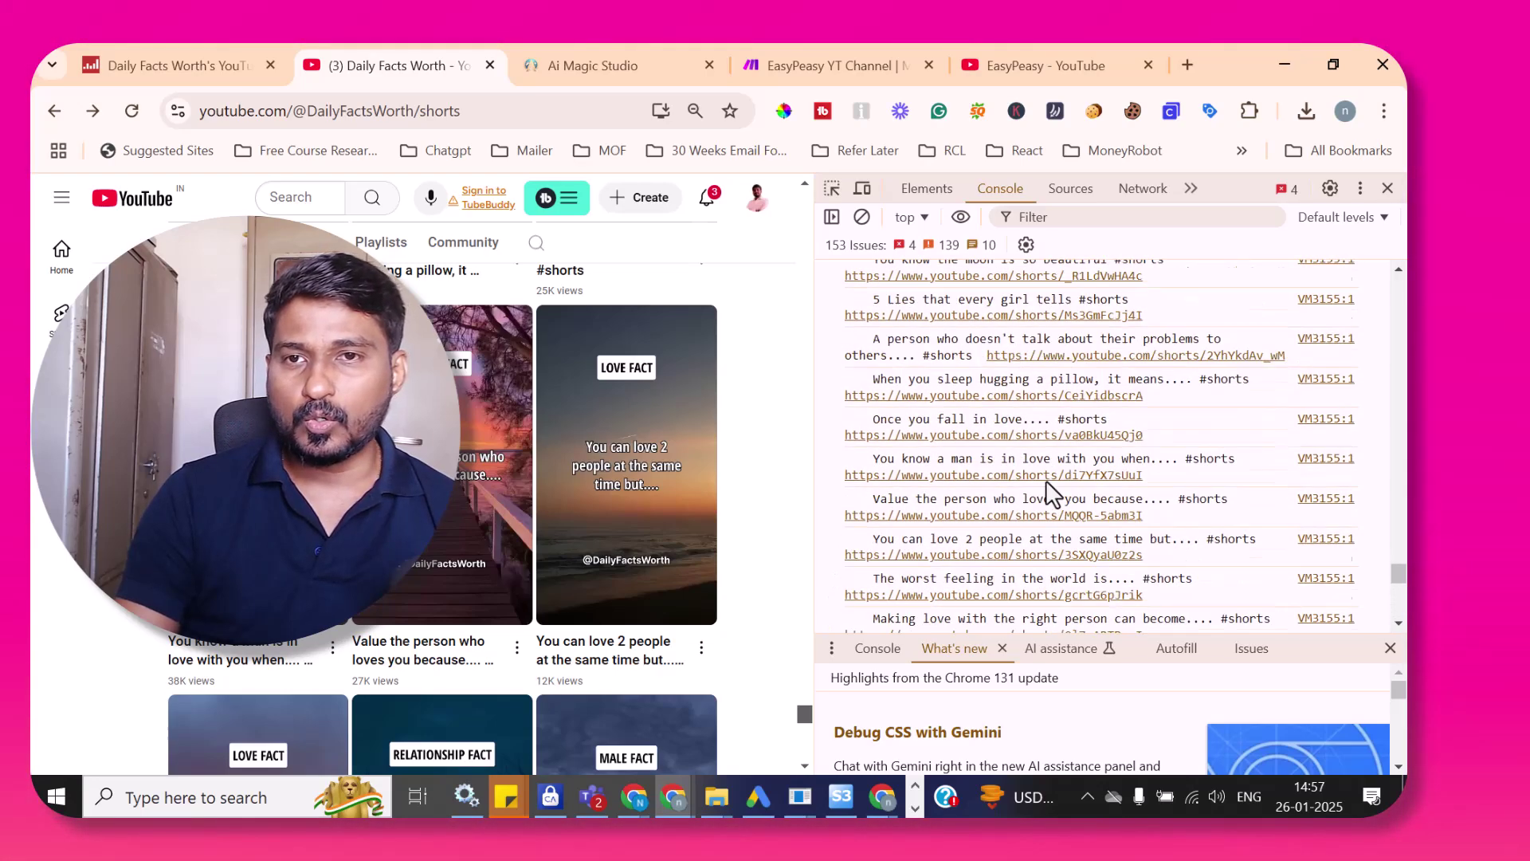
pyautogui.scroll(10, 1046, 480)
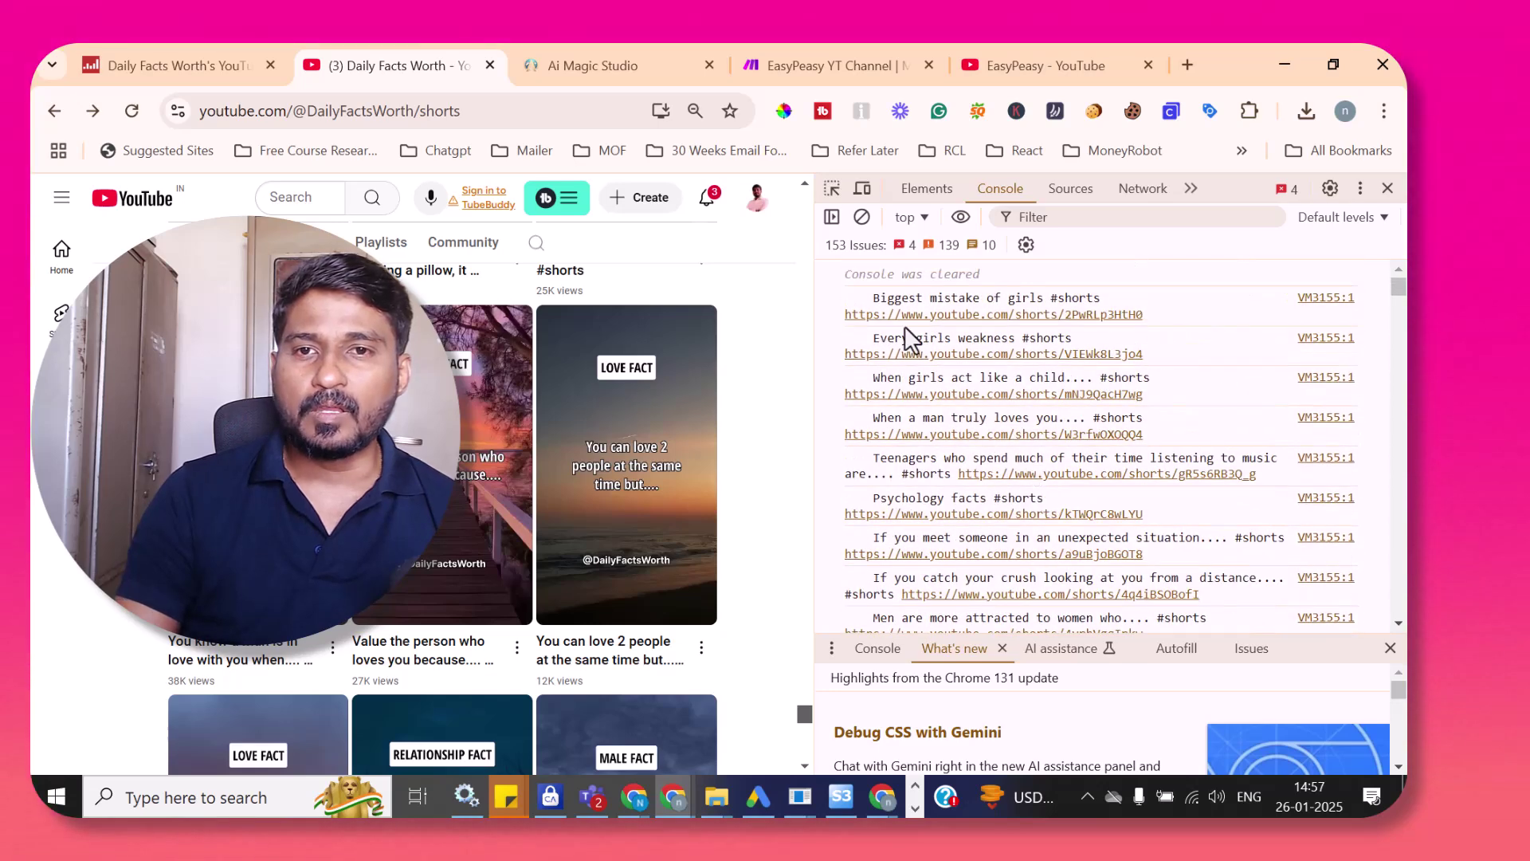
pyautogui.keyDown('shift'); pyautogui.click(872, 303); pyautogui.keyUp('shift')
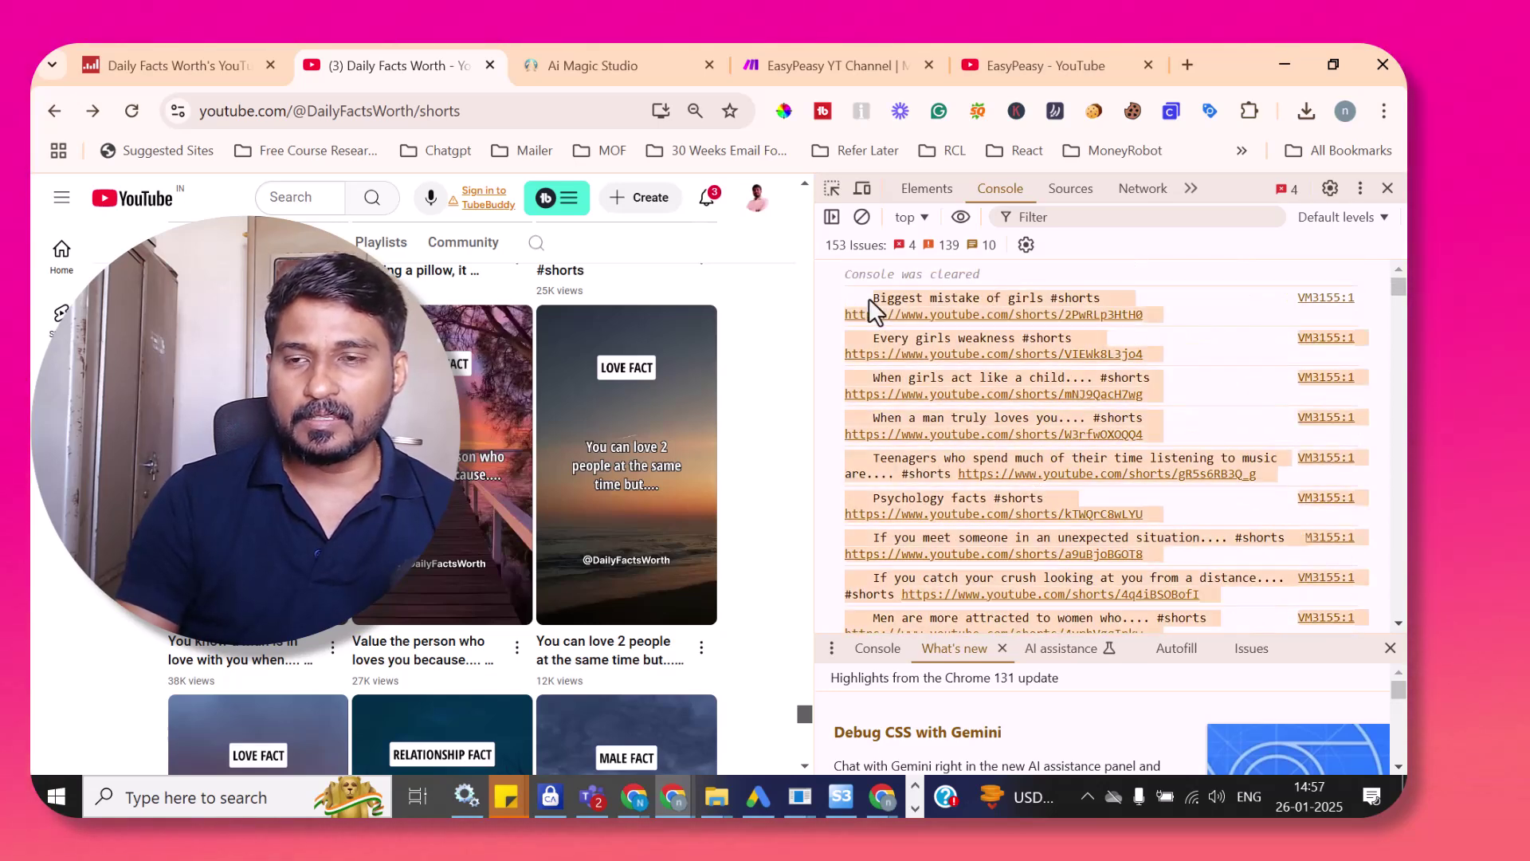
pyautogui.rightClick(924, 297)
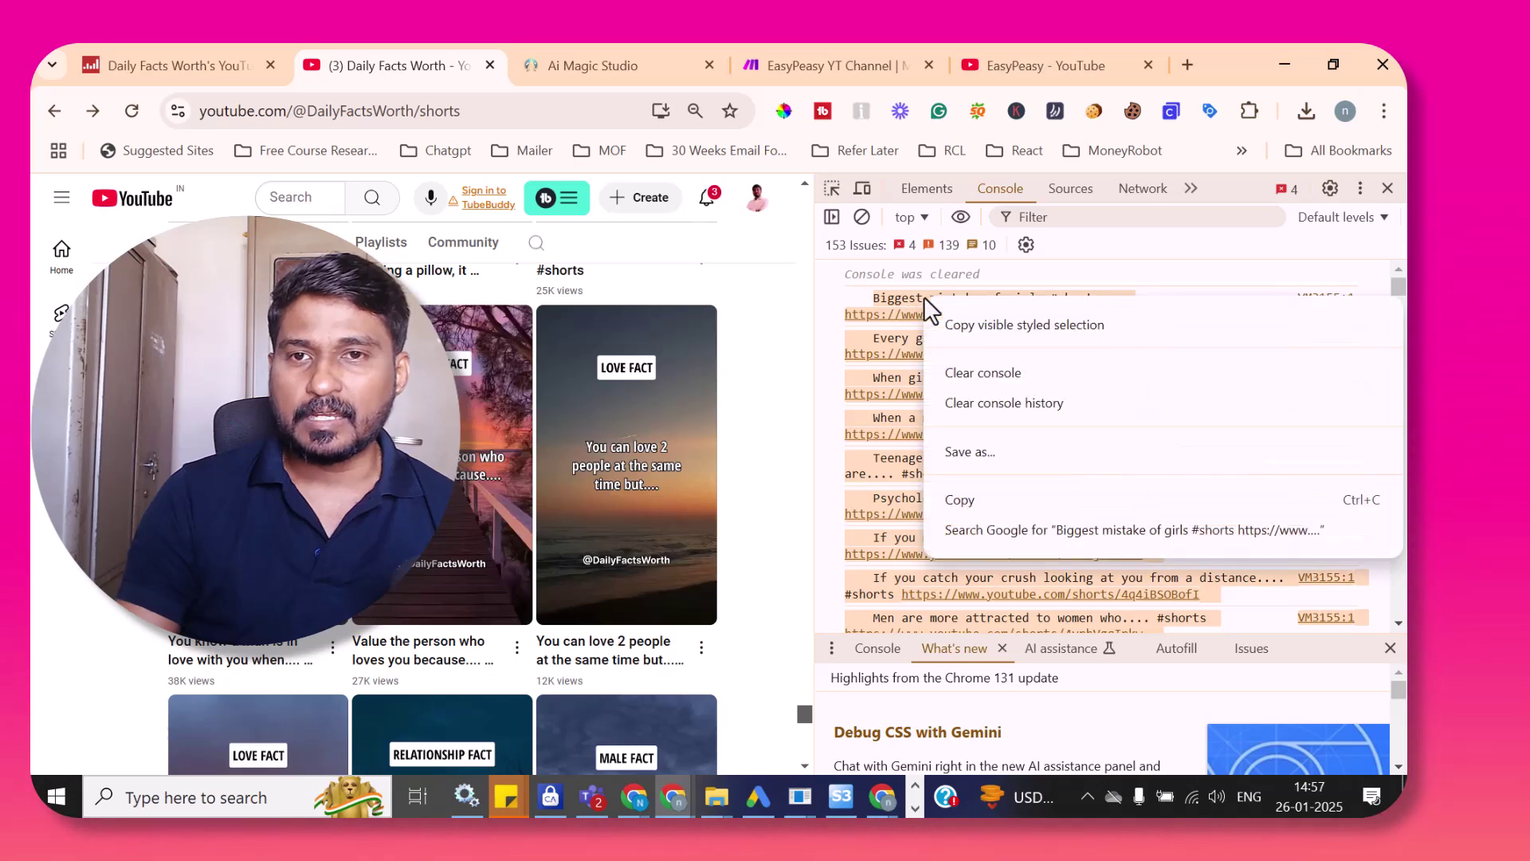
pyautogui.click(1059, 324)
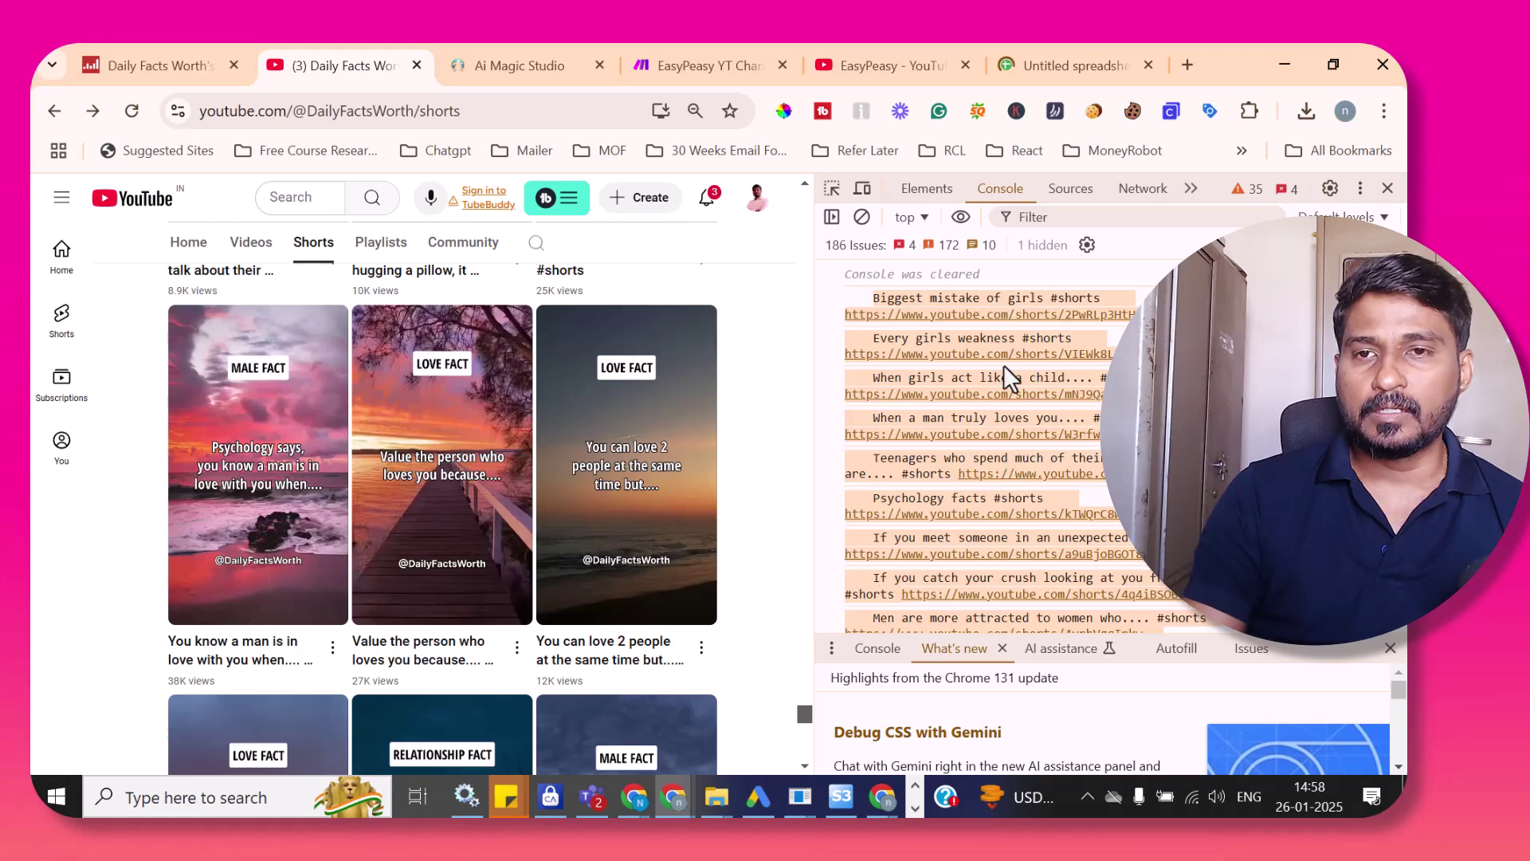
# - Switch to the untitled spreadsheet and paste the copied Shorts list as values only into Sheet2, starting at cell A1
pyautogui.click(1065, 67)
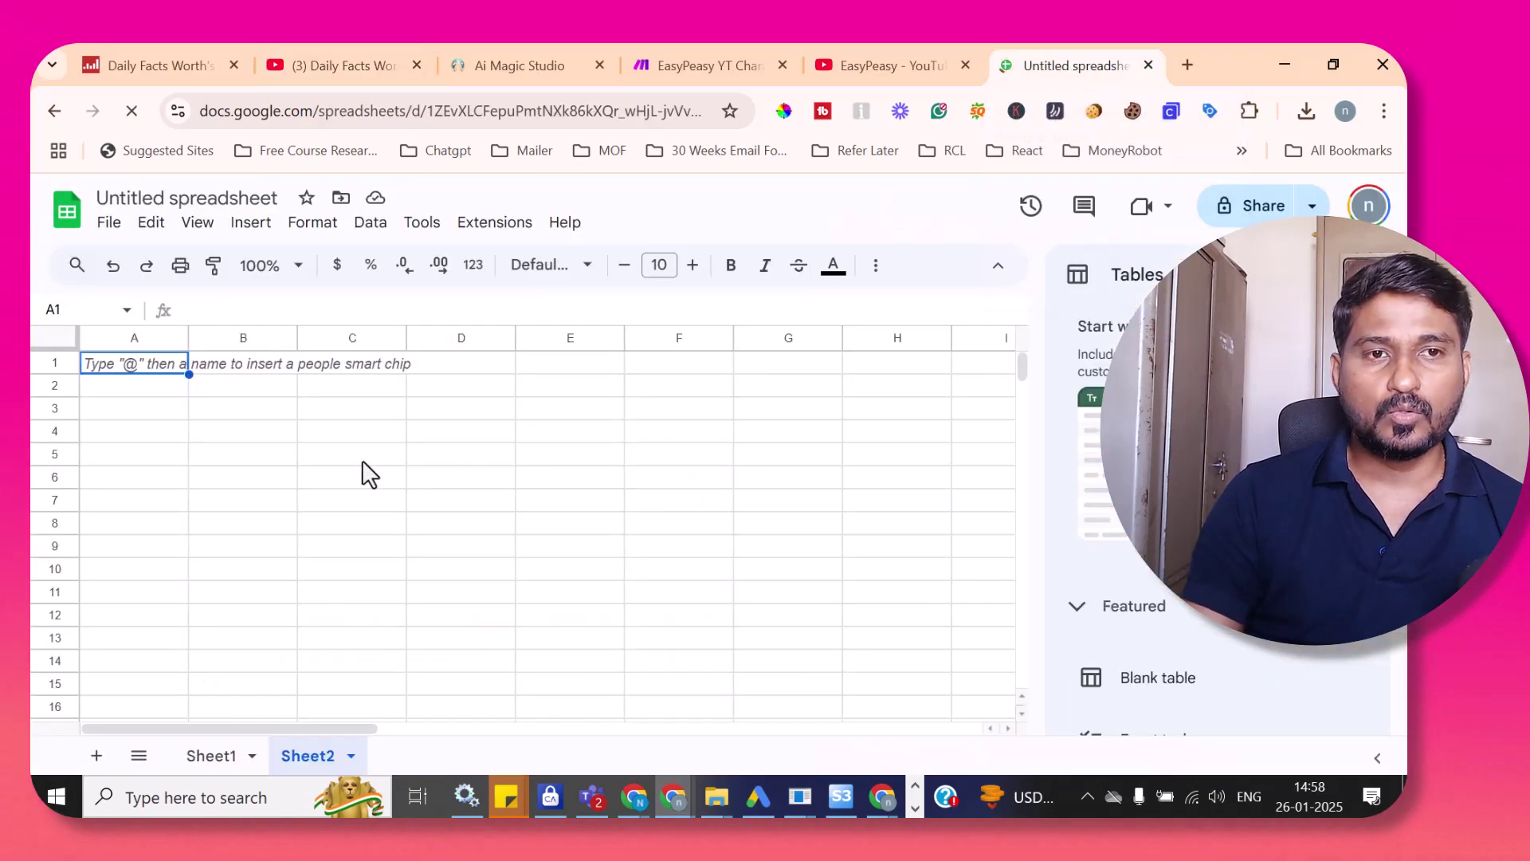
pyautogui.rightClick(150, 356)
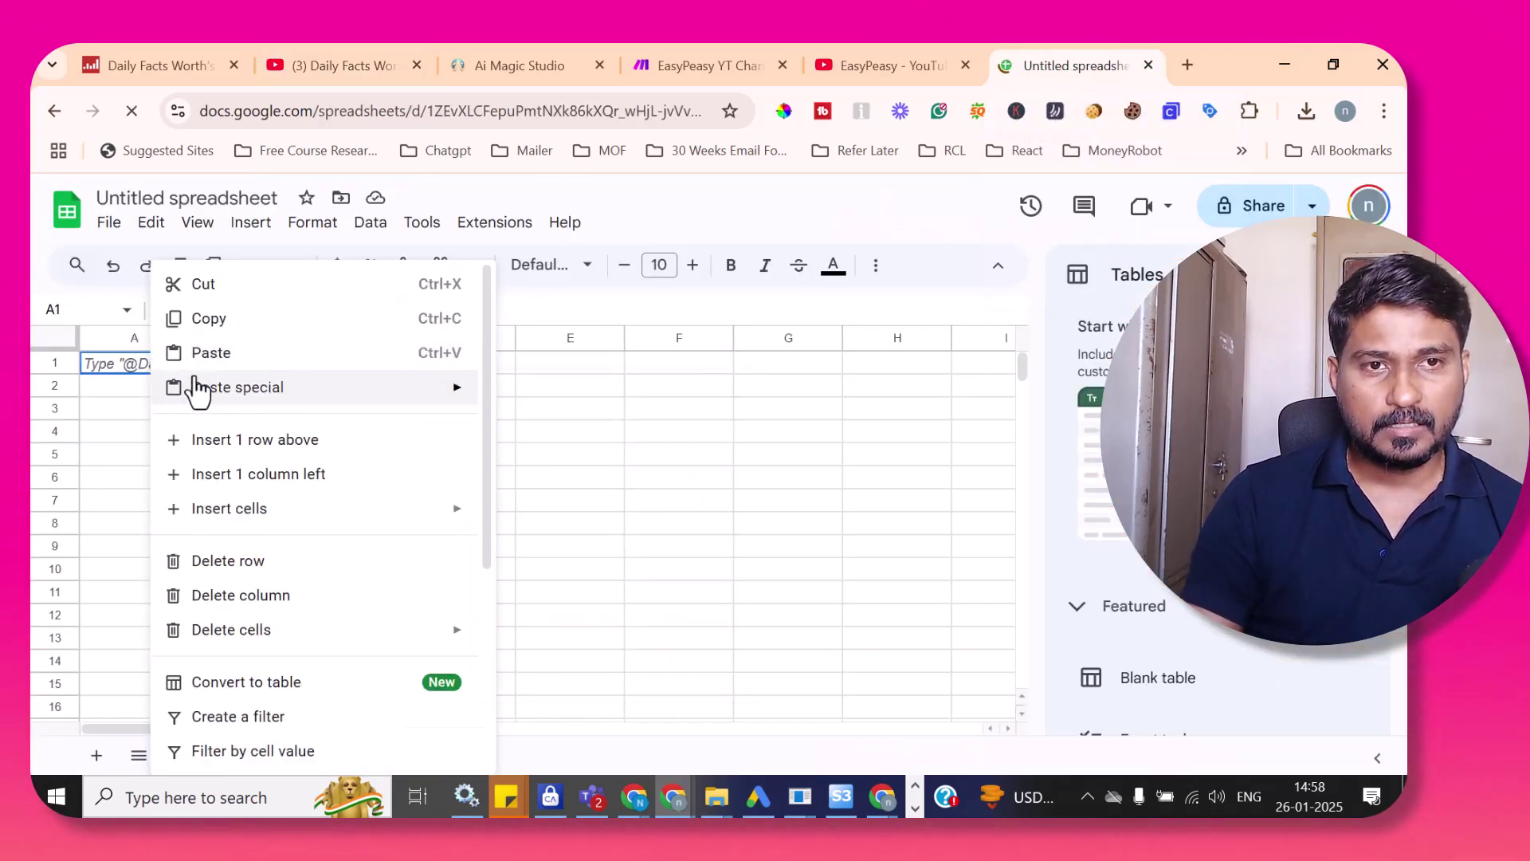
pyautogui.moveTo(317, 401)
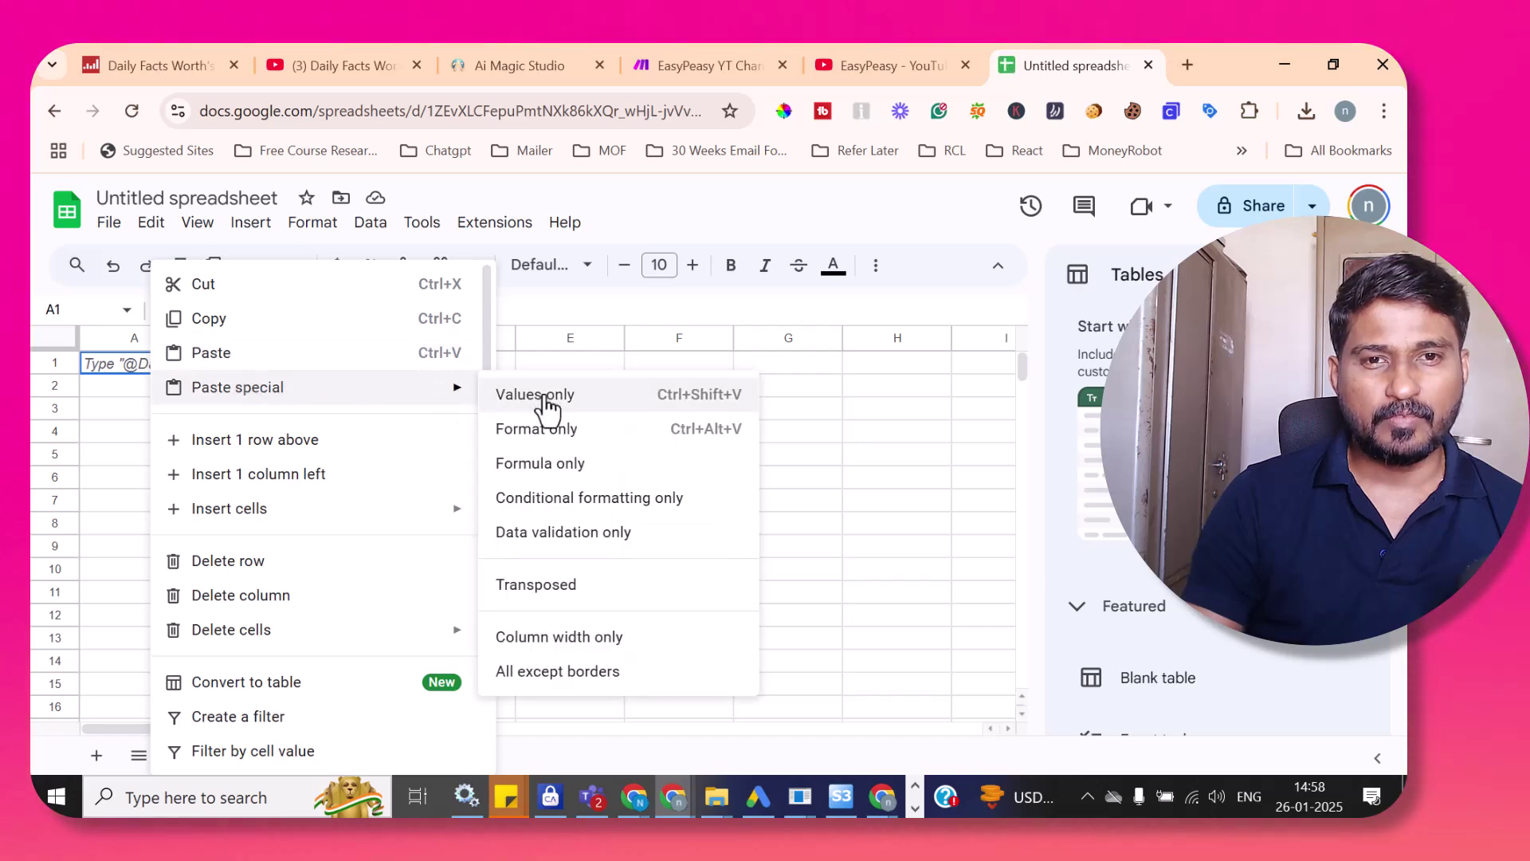
pyautogui.click(546, 399)
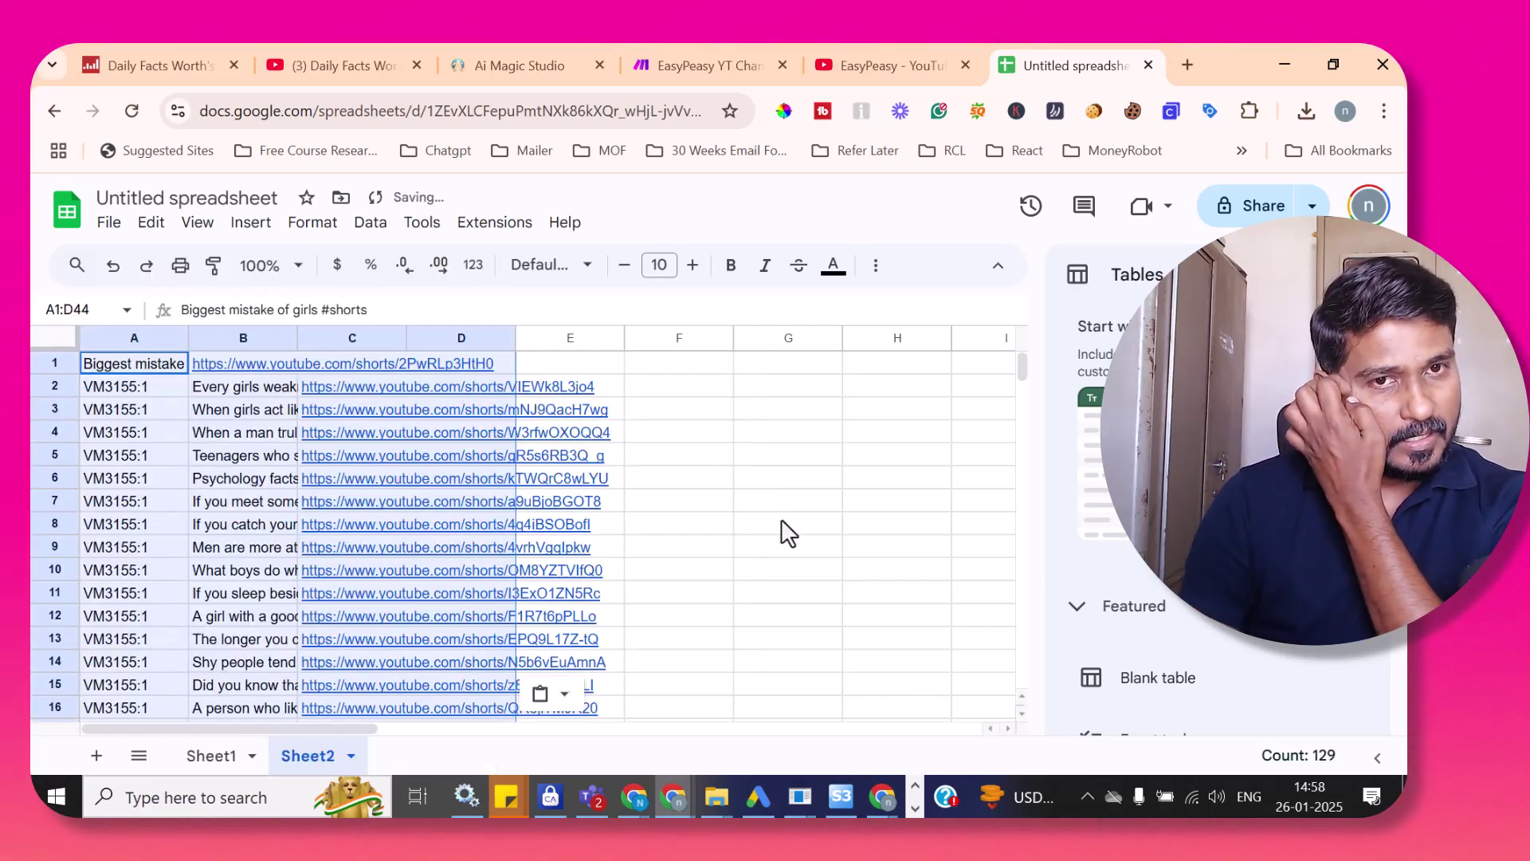
pyautogui.click(744, 411)
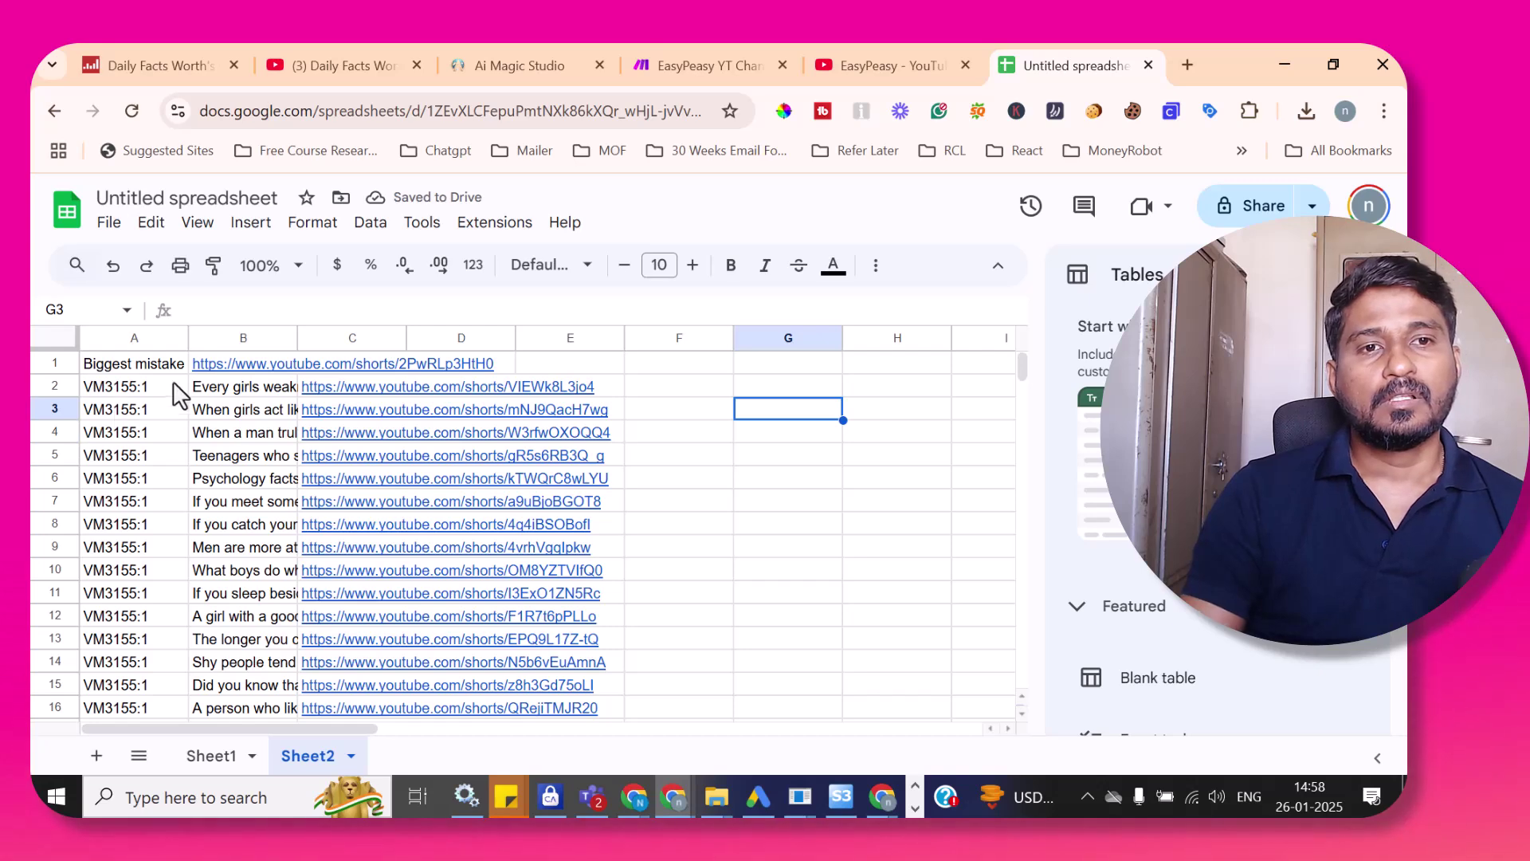
# - Copy the first row's title and link from A1:B1 and paste them at B1 to align with the rows below
pyautogui.click(131, 367)
pyautogui.hotkey('shift', 'Right')
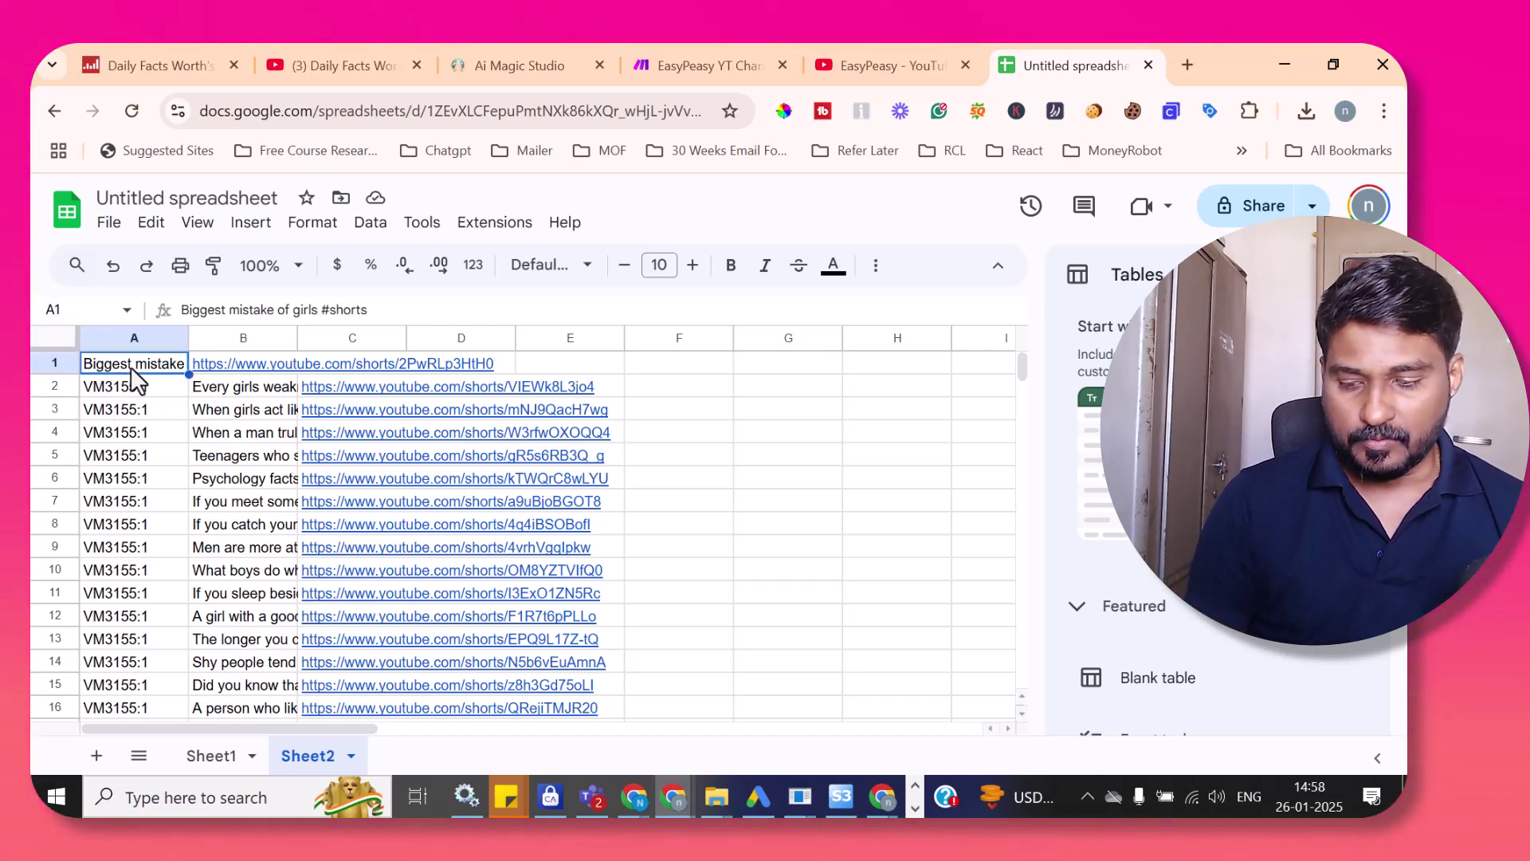
pyautogui.hotkey('ctrl', 'c')
pyautogui.press('Right')
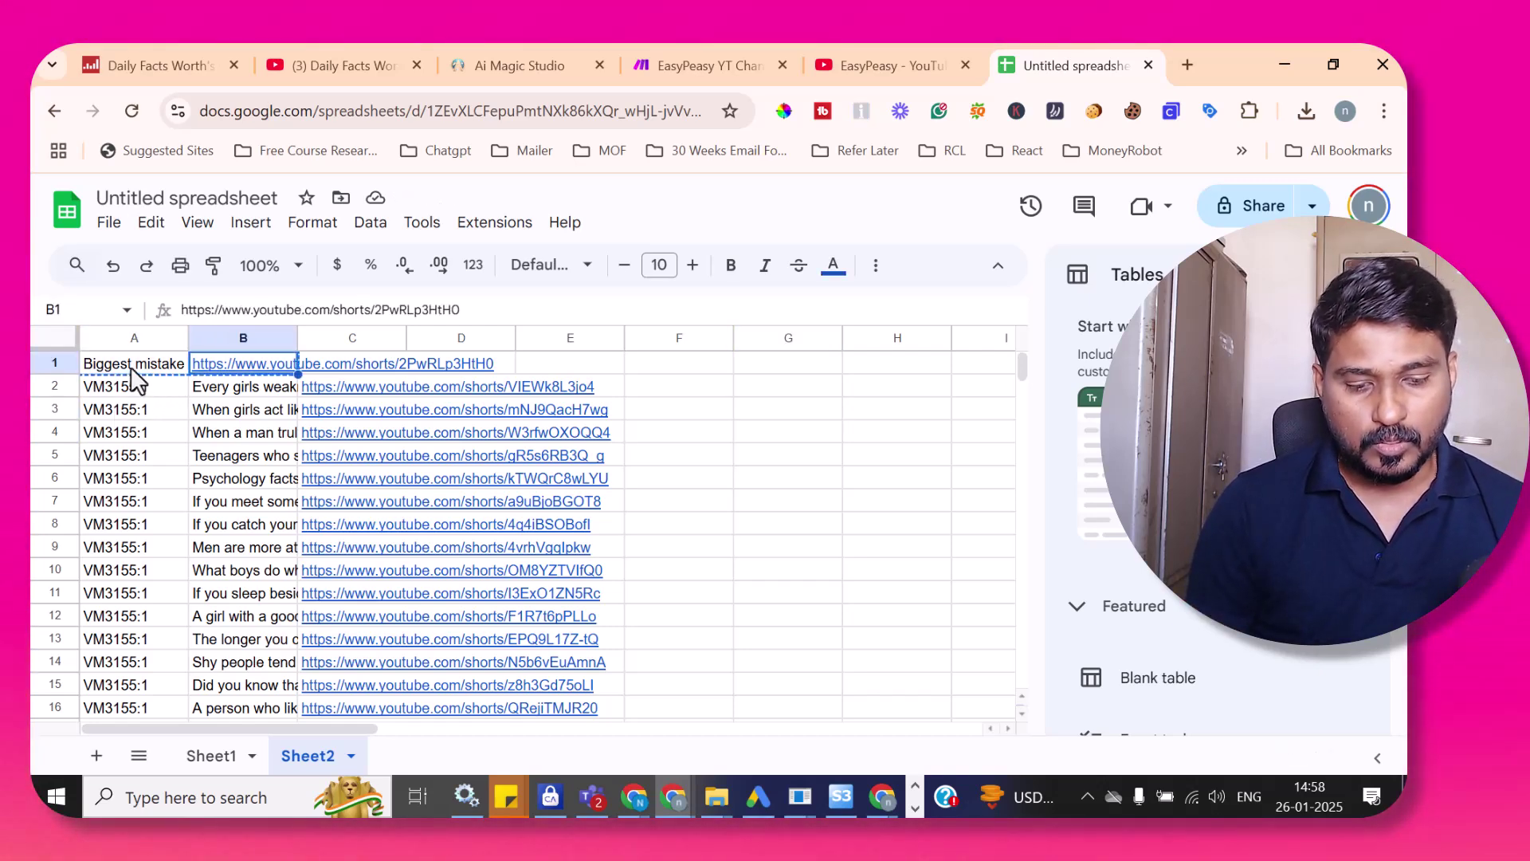
pyautogui.hotkey('ctrl', 'v')
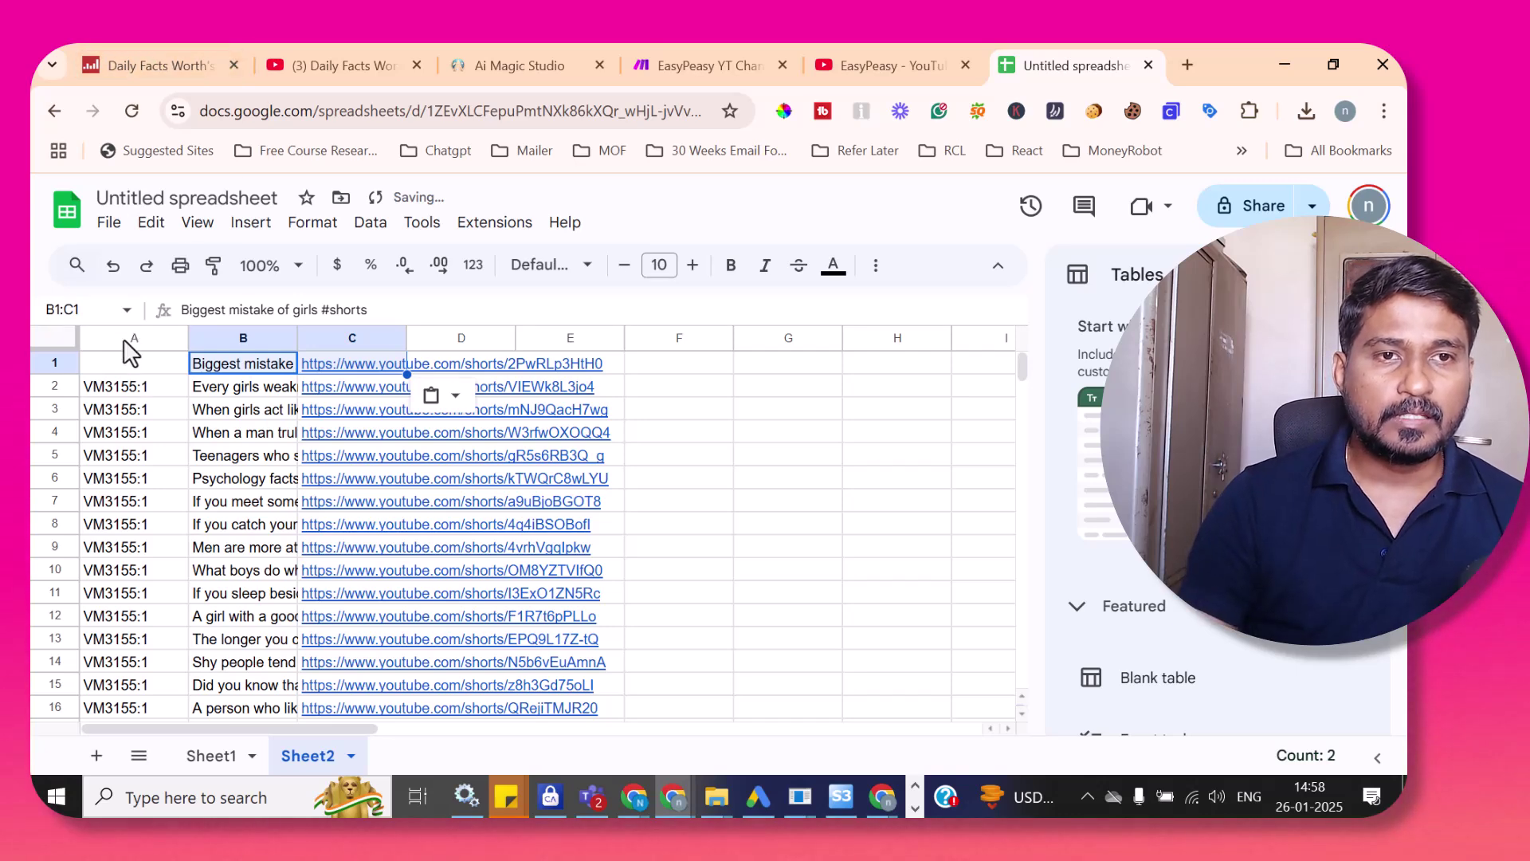
# - Delete column A and fit the width of the Shorts titles column to its contents
pyautogui.click(126, 340)
pyautogui.rightClick(123, 335)
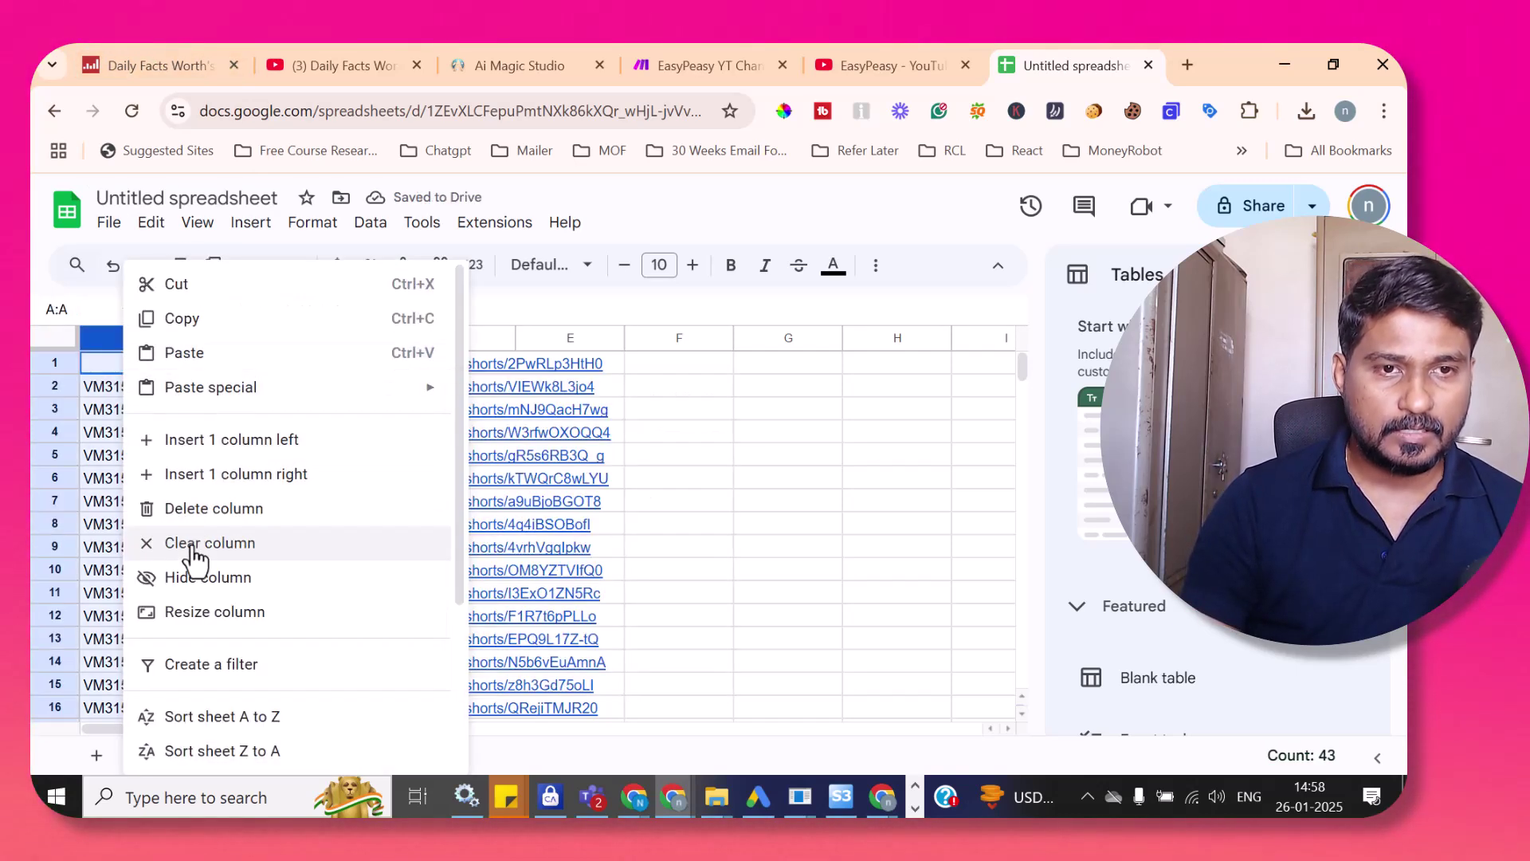
pyautogui.click(199, 510)
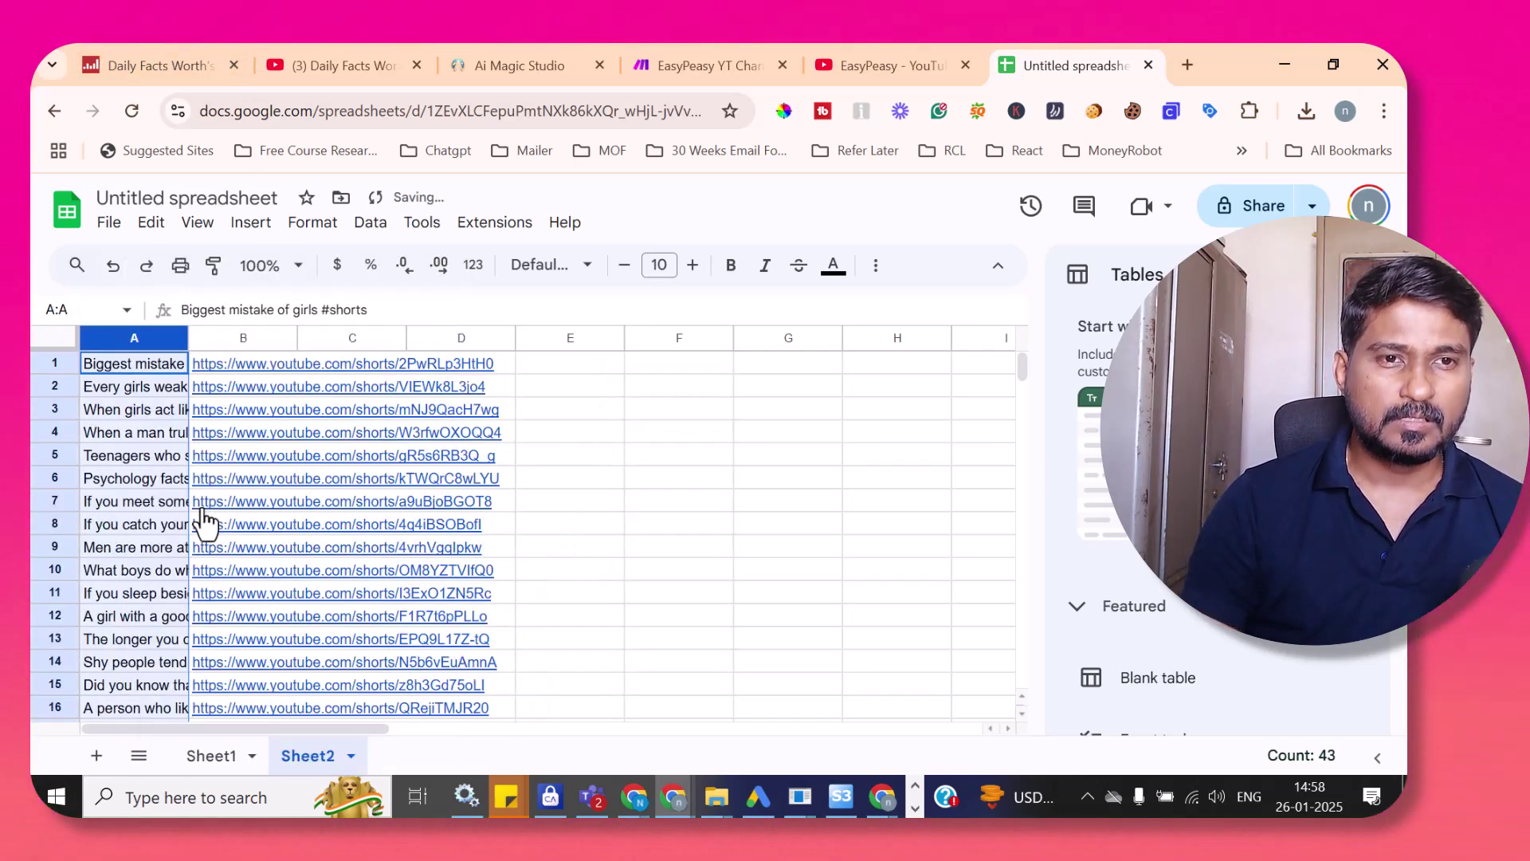
pyautogui.doubleClick(188, 338)
pyautogui.click(165, 413)
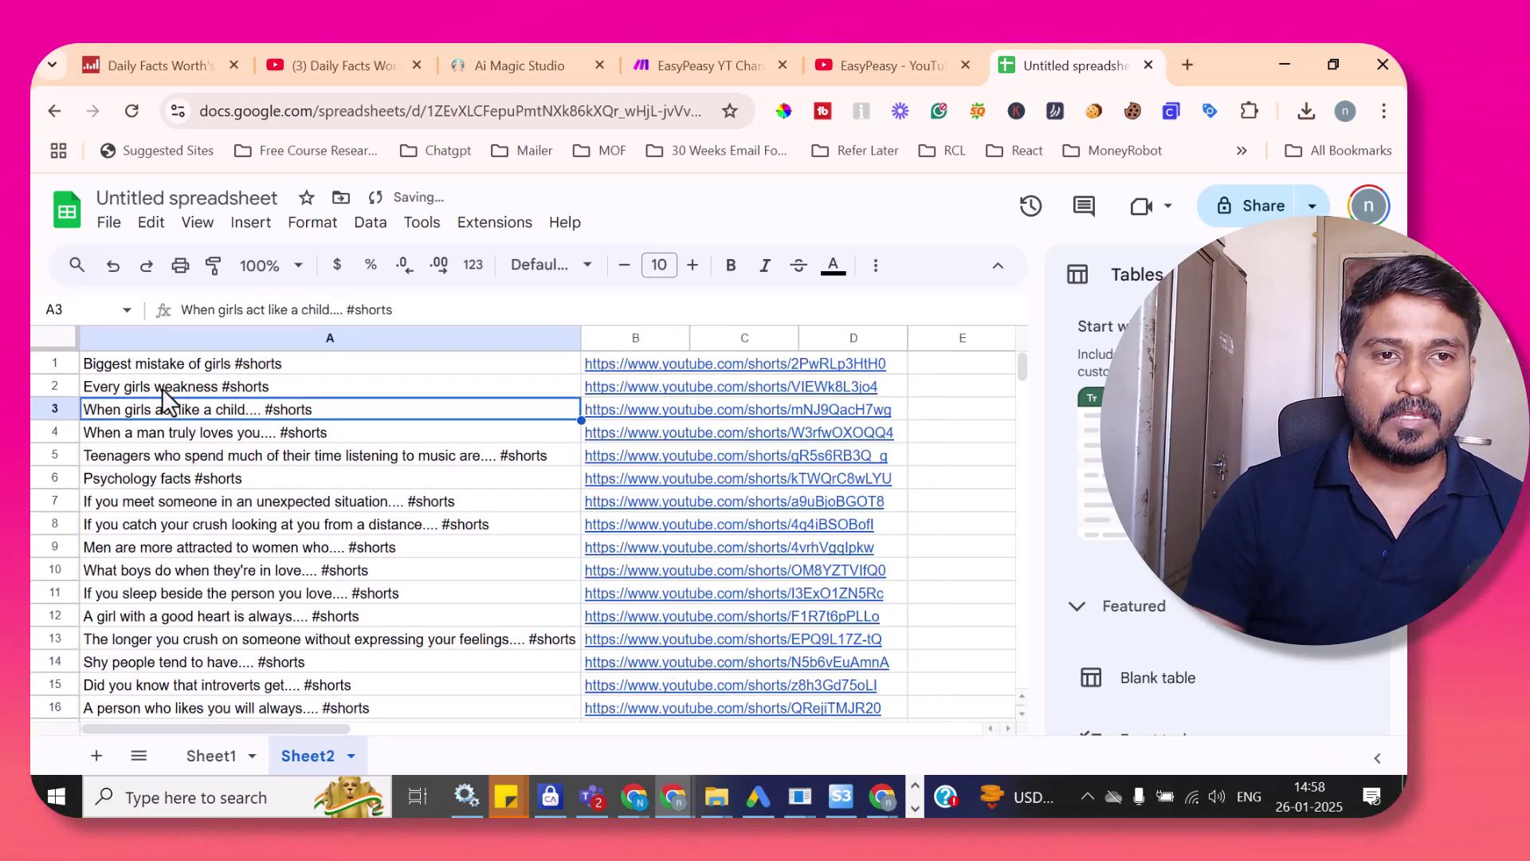
pyautogui.click(166, 385)
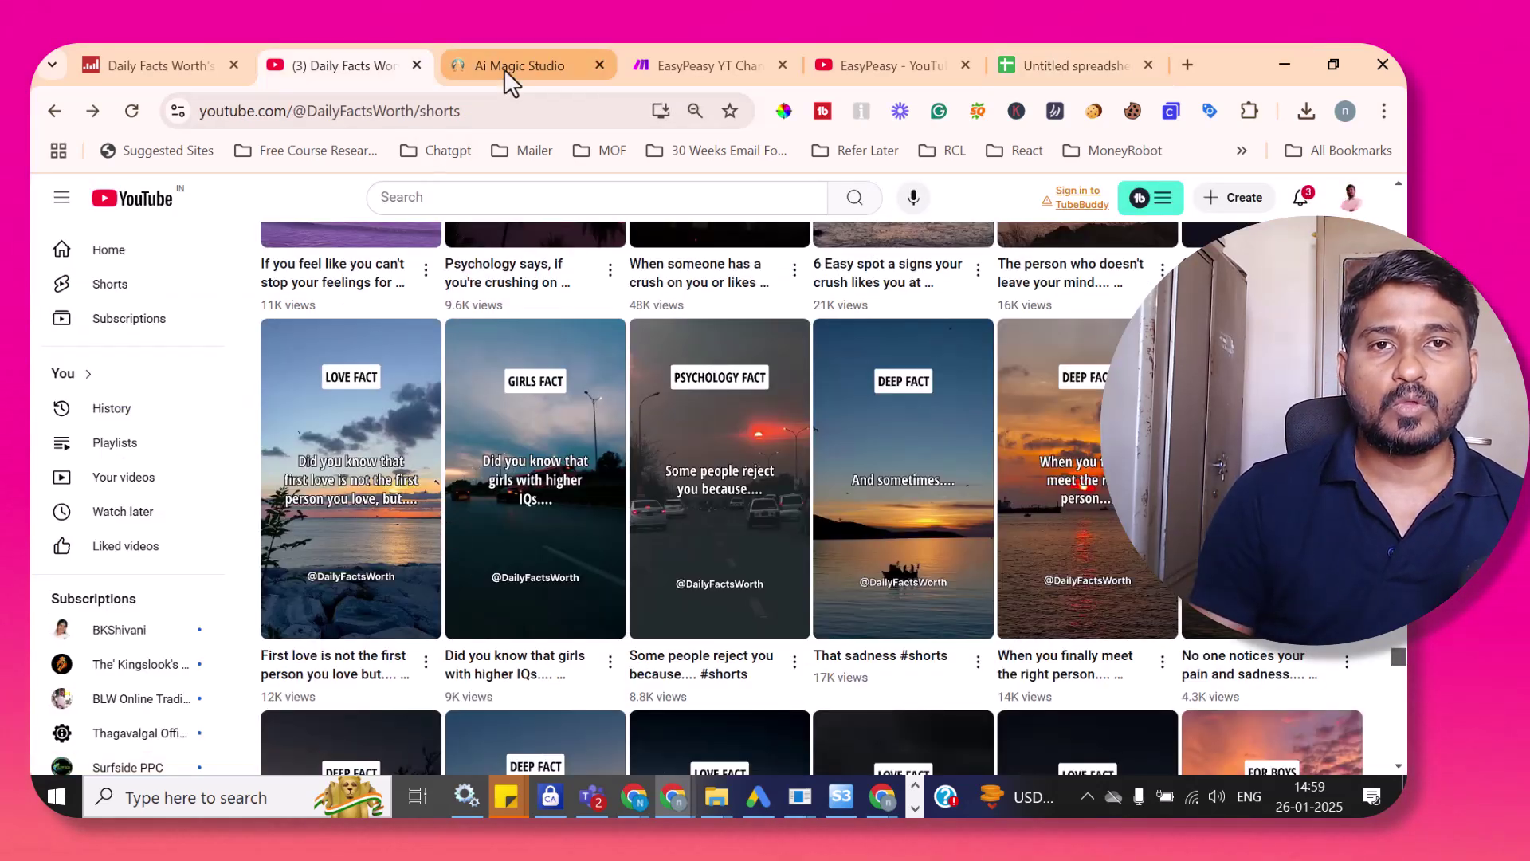
# - Switch to Ai Magic Studio, clone the campaign "Men are more attracted to women who..." and enlarge its prompt box to show the instructions
pyautogui.click(504, 69)
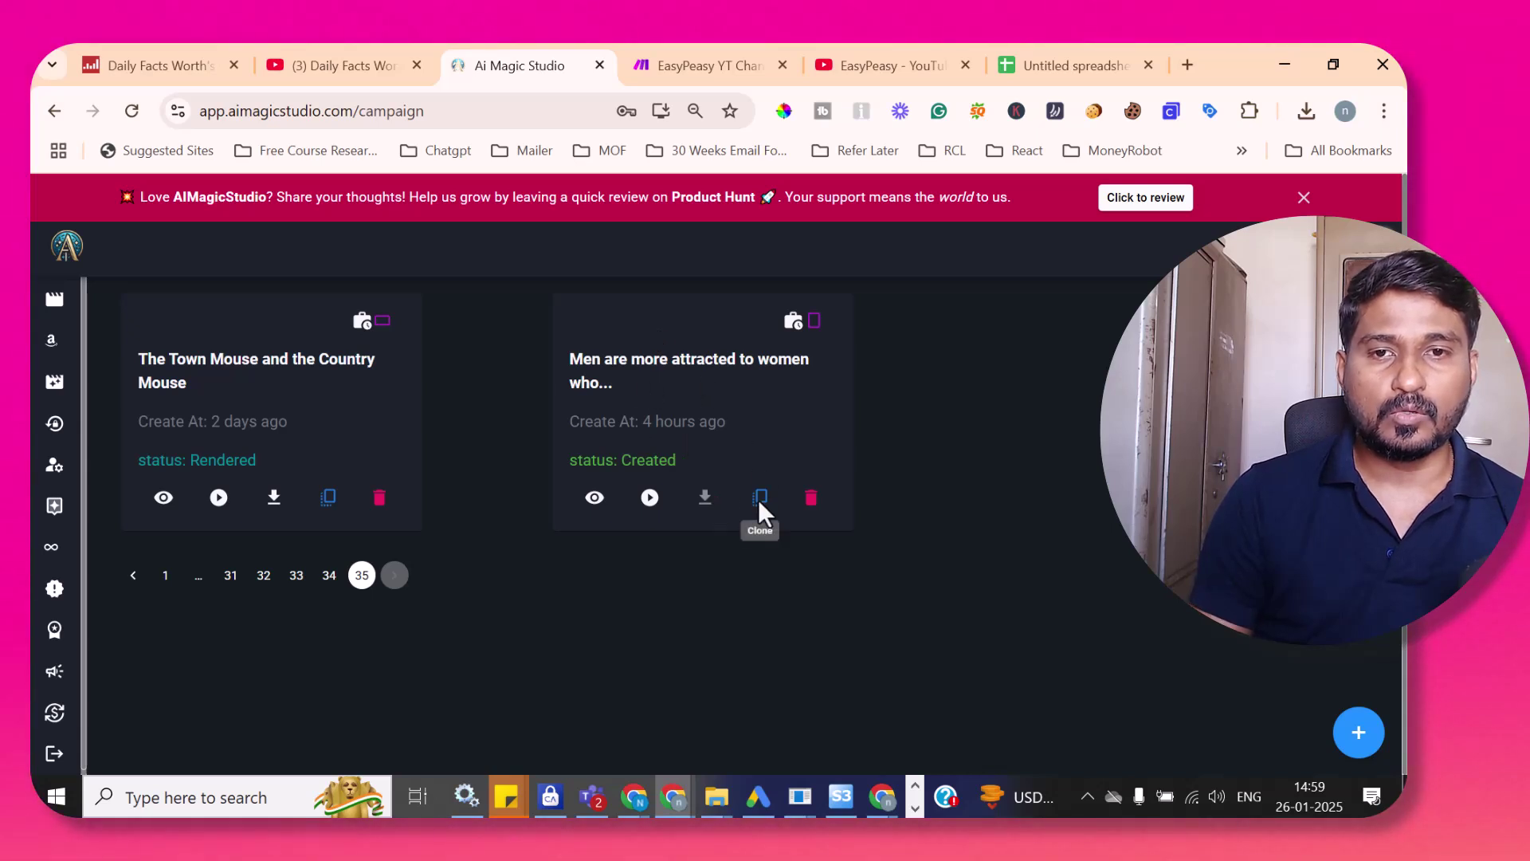
pyautogui.click(760, 497)
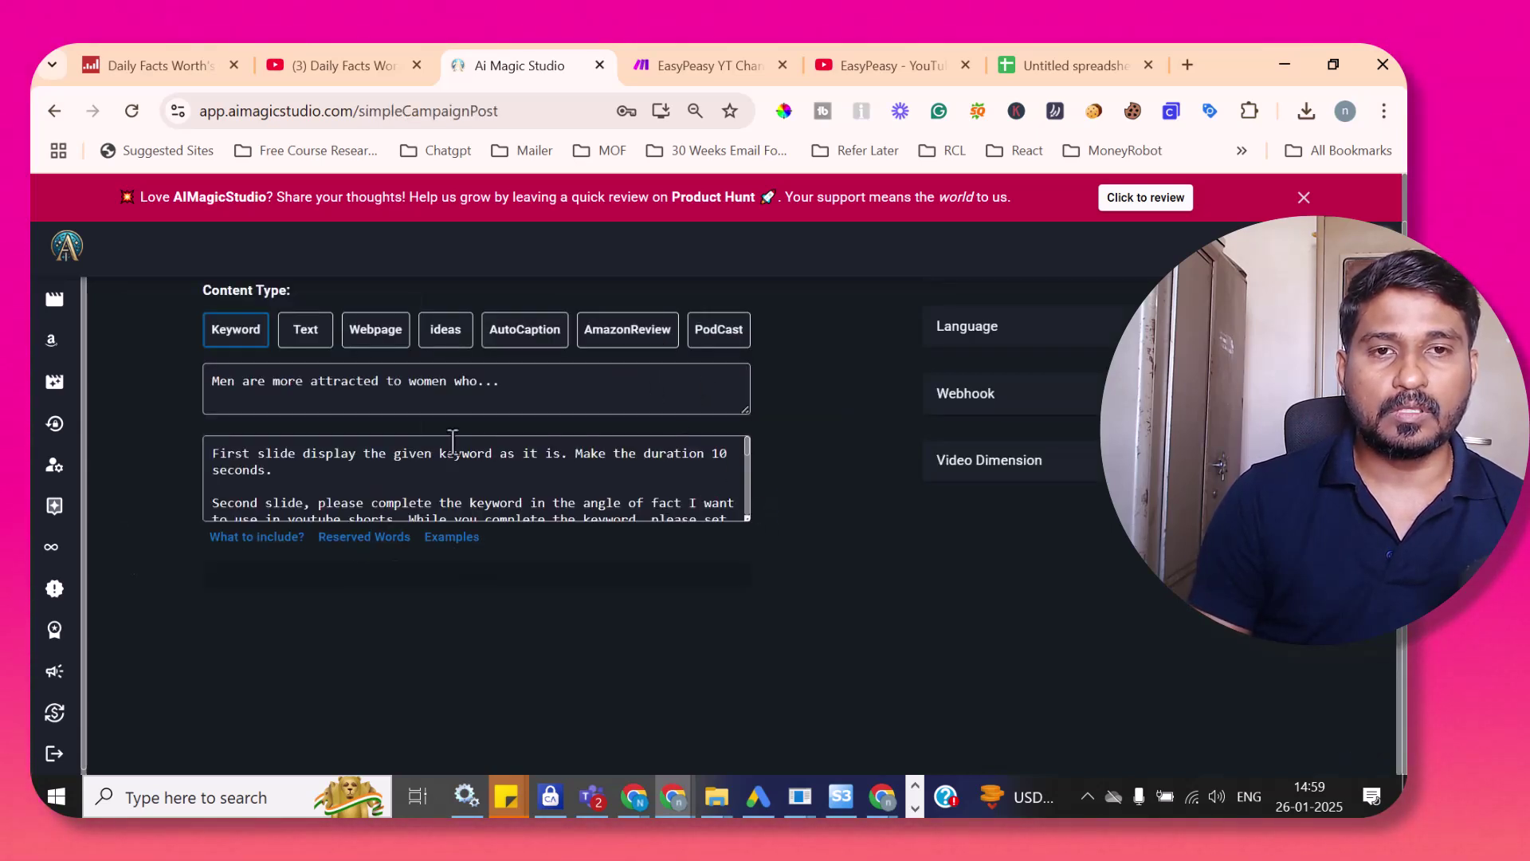
pyautogui.moveTo(749, 518); pyautogui.dragTo(761, 769)
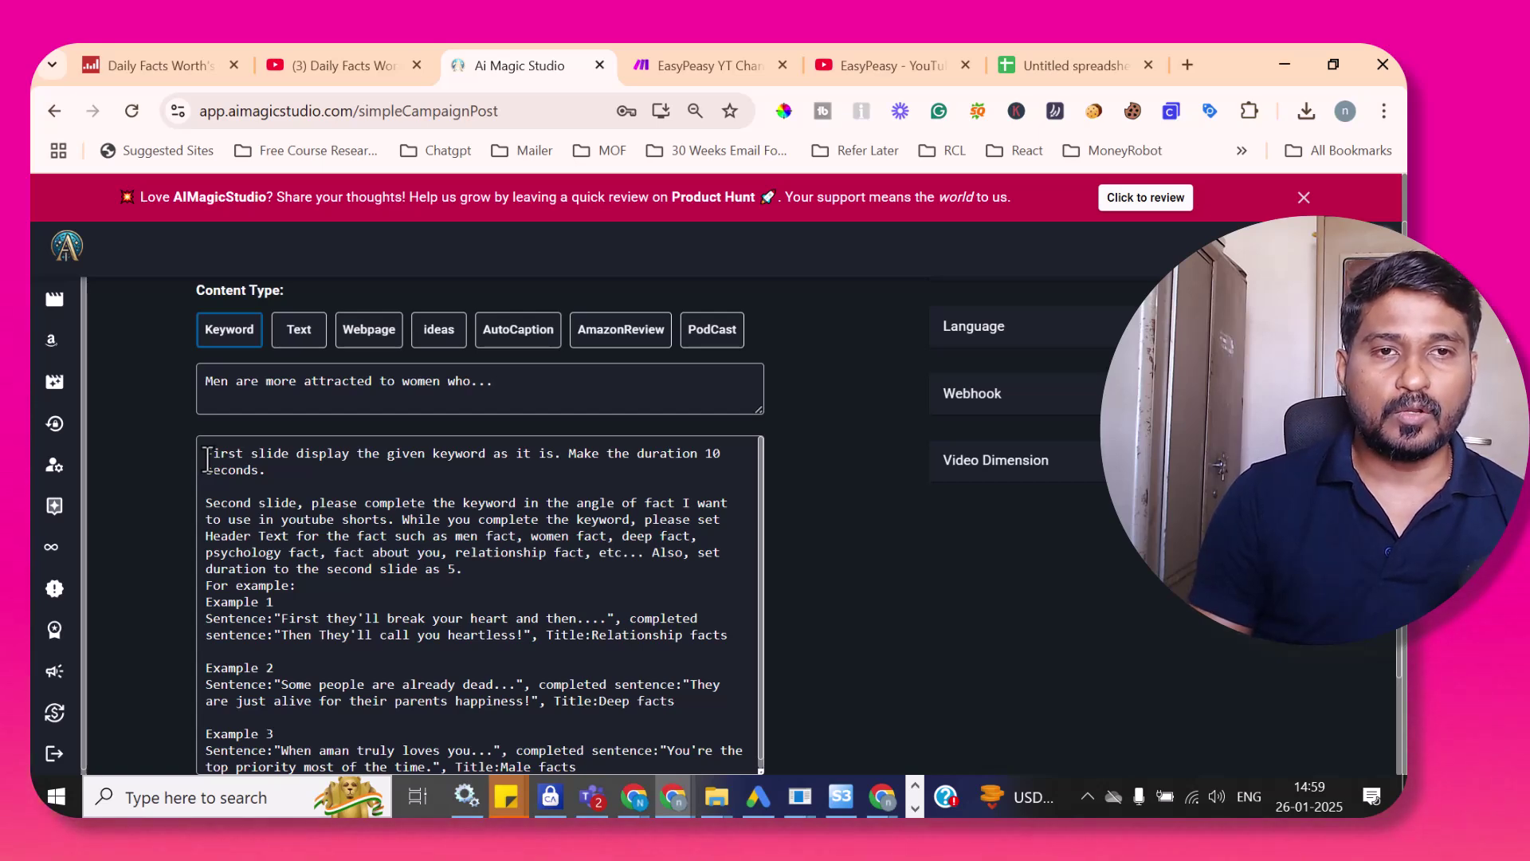
# - Compare the campaign's keyword with the channel's Shorts and the titles listed in the spreadsheet
pyautogui.click(323, 64)
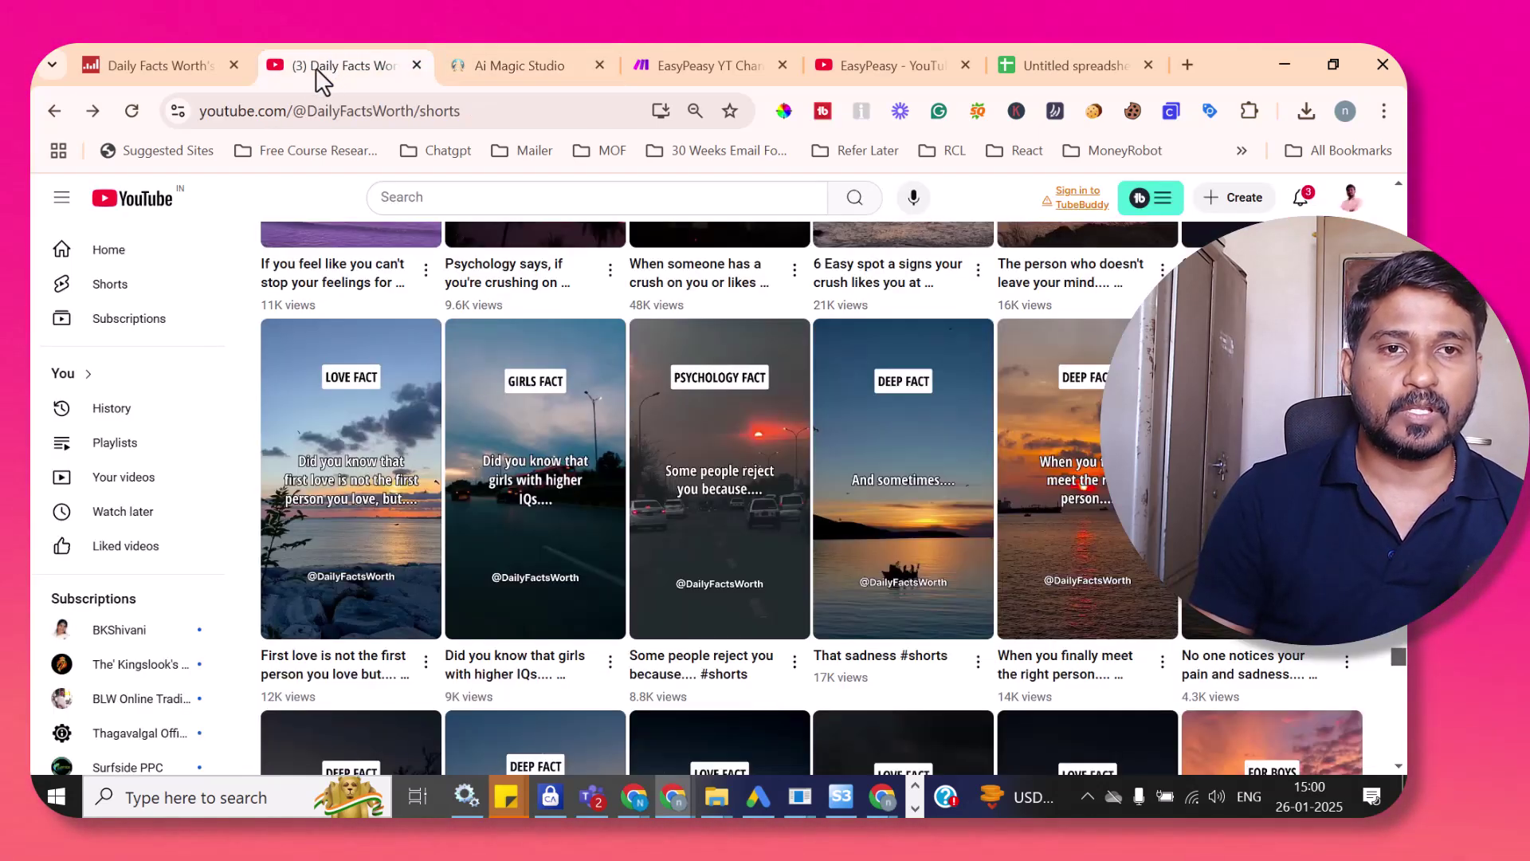
pyautogui.click(549, 59)
pyautogui.moveTo(510, 374); pyautogui.dragTo(165, 379)
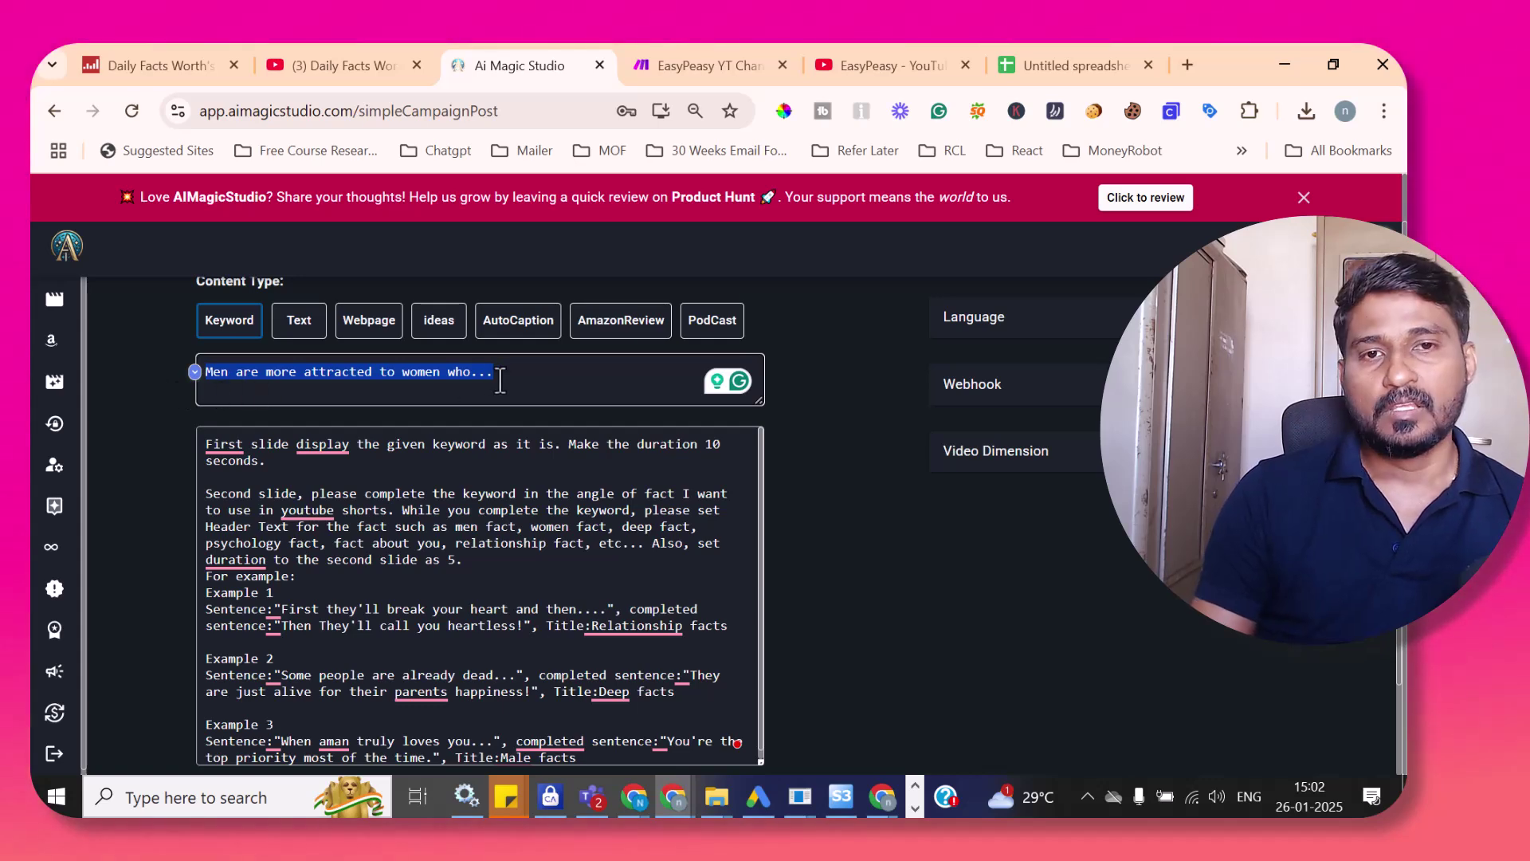
pyautogui.click(1033, 57)
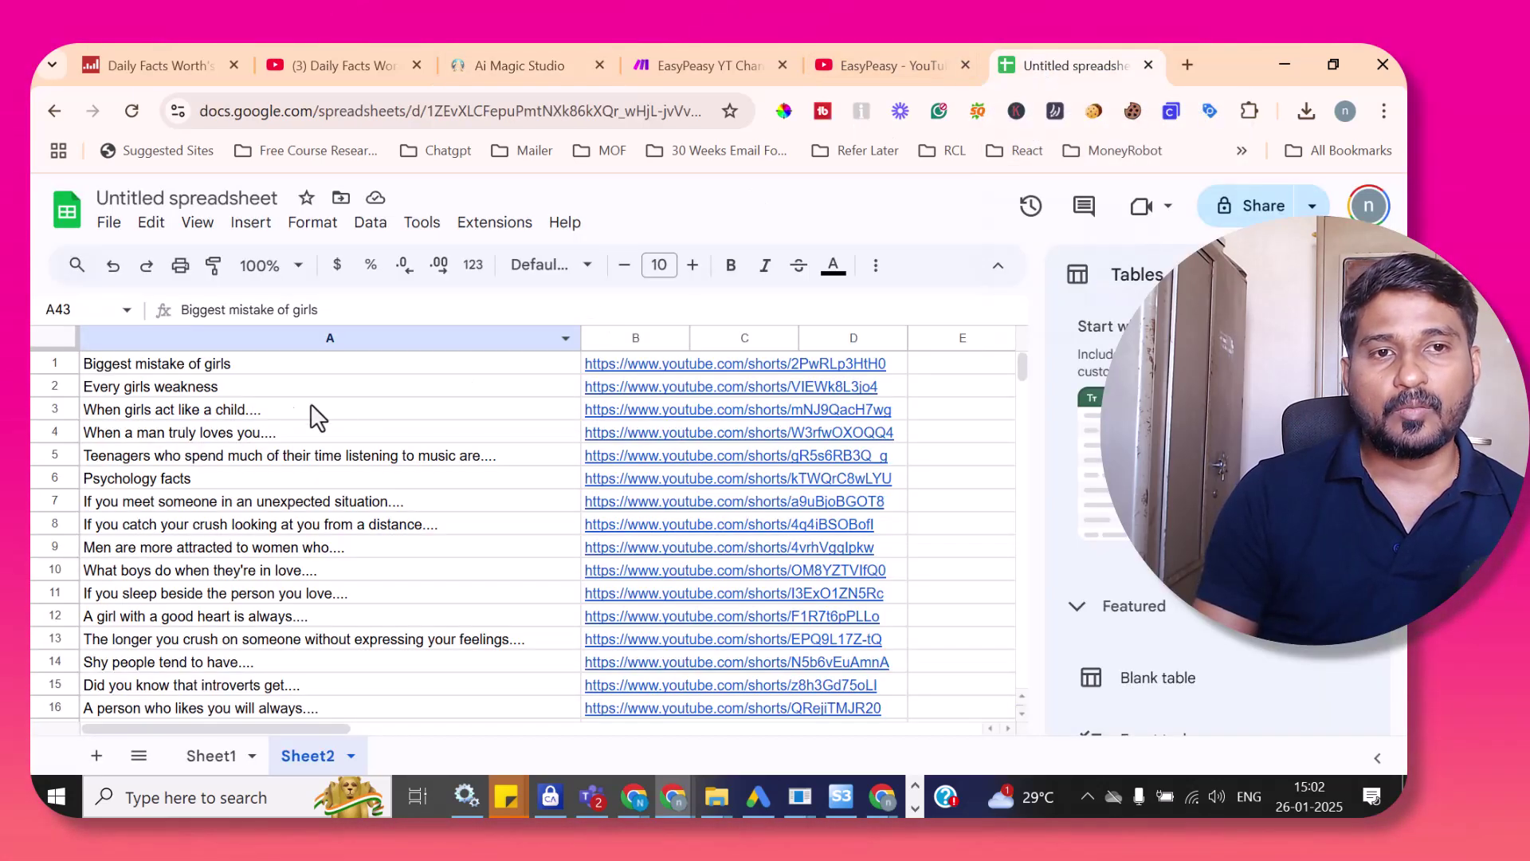
# - Switch to Ai Magic Studio and open the generated video of the campaign "Men are more attracted to women who..." on the last campaign page
pyautogui.scroll(-3, 209, 411)
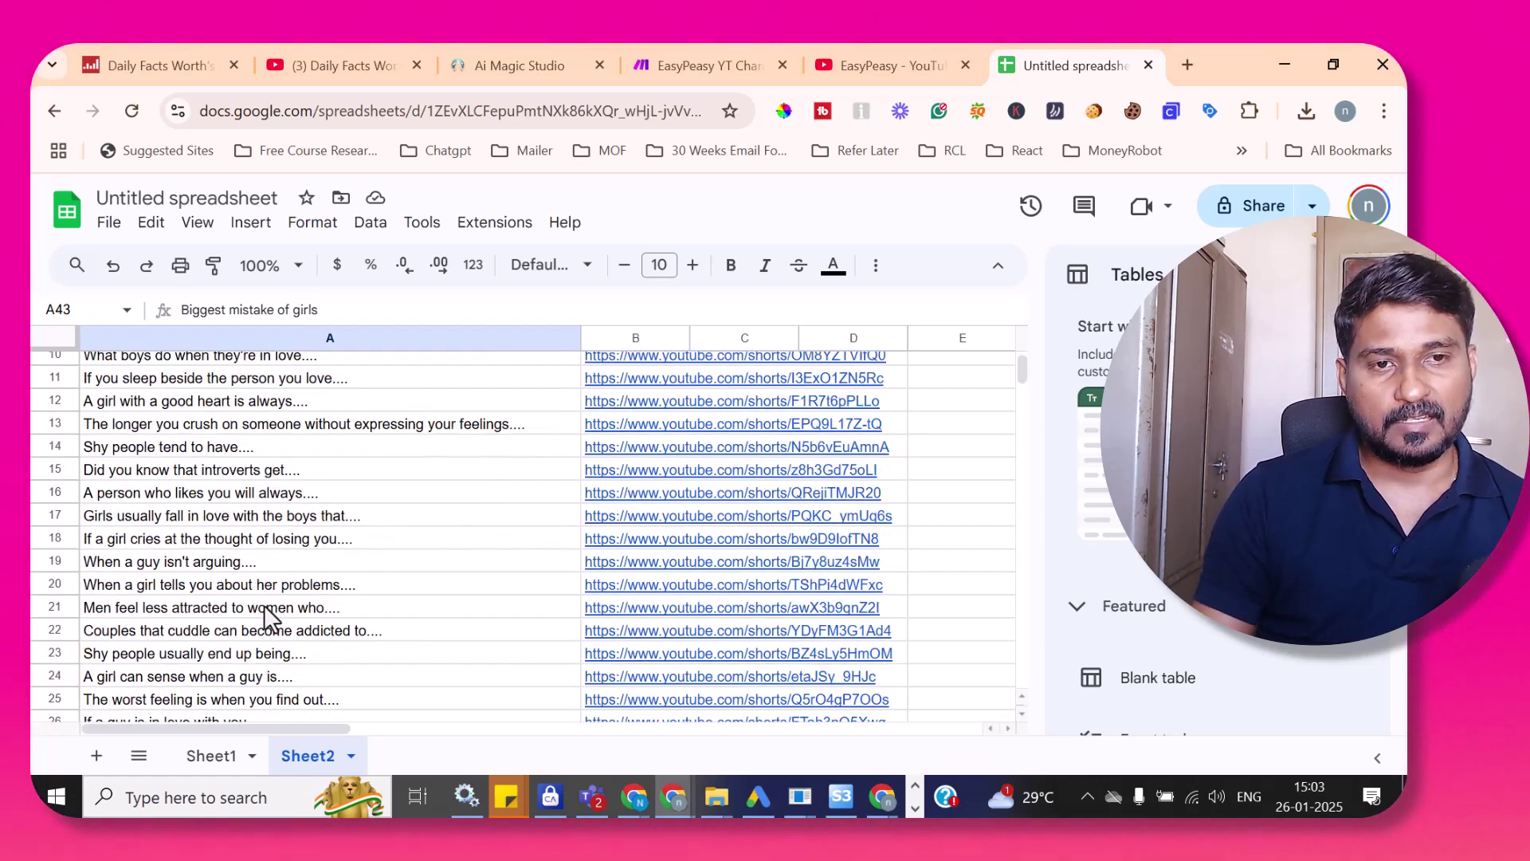
pyautogui.click(510, 63)
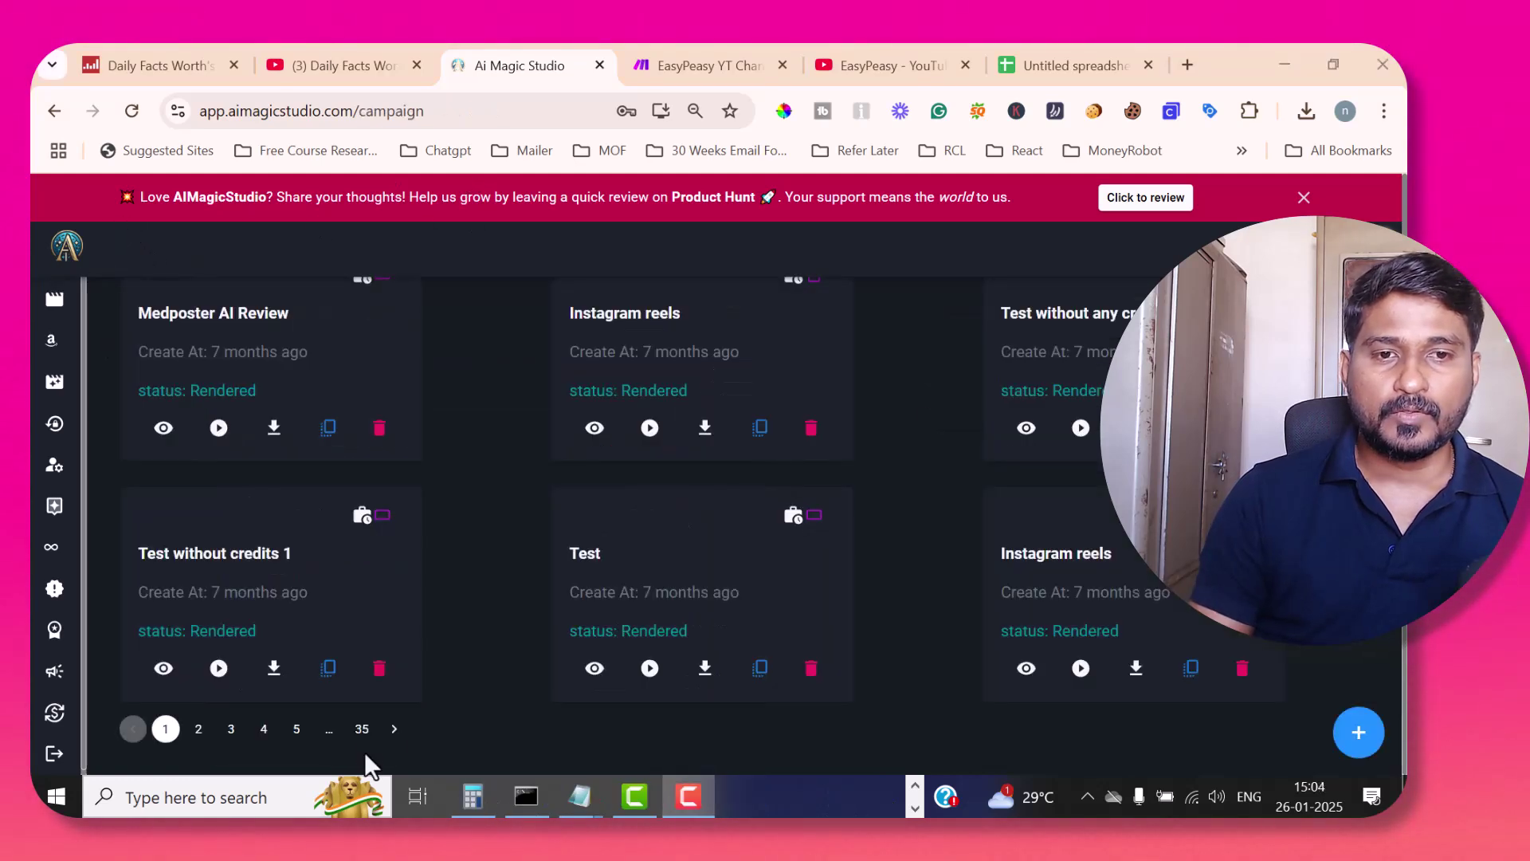
pyautogui.click(362, 729)
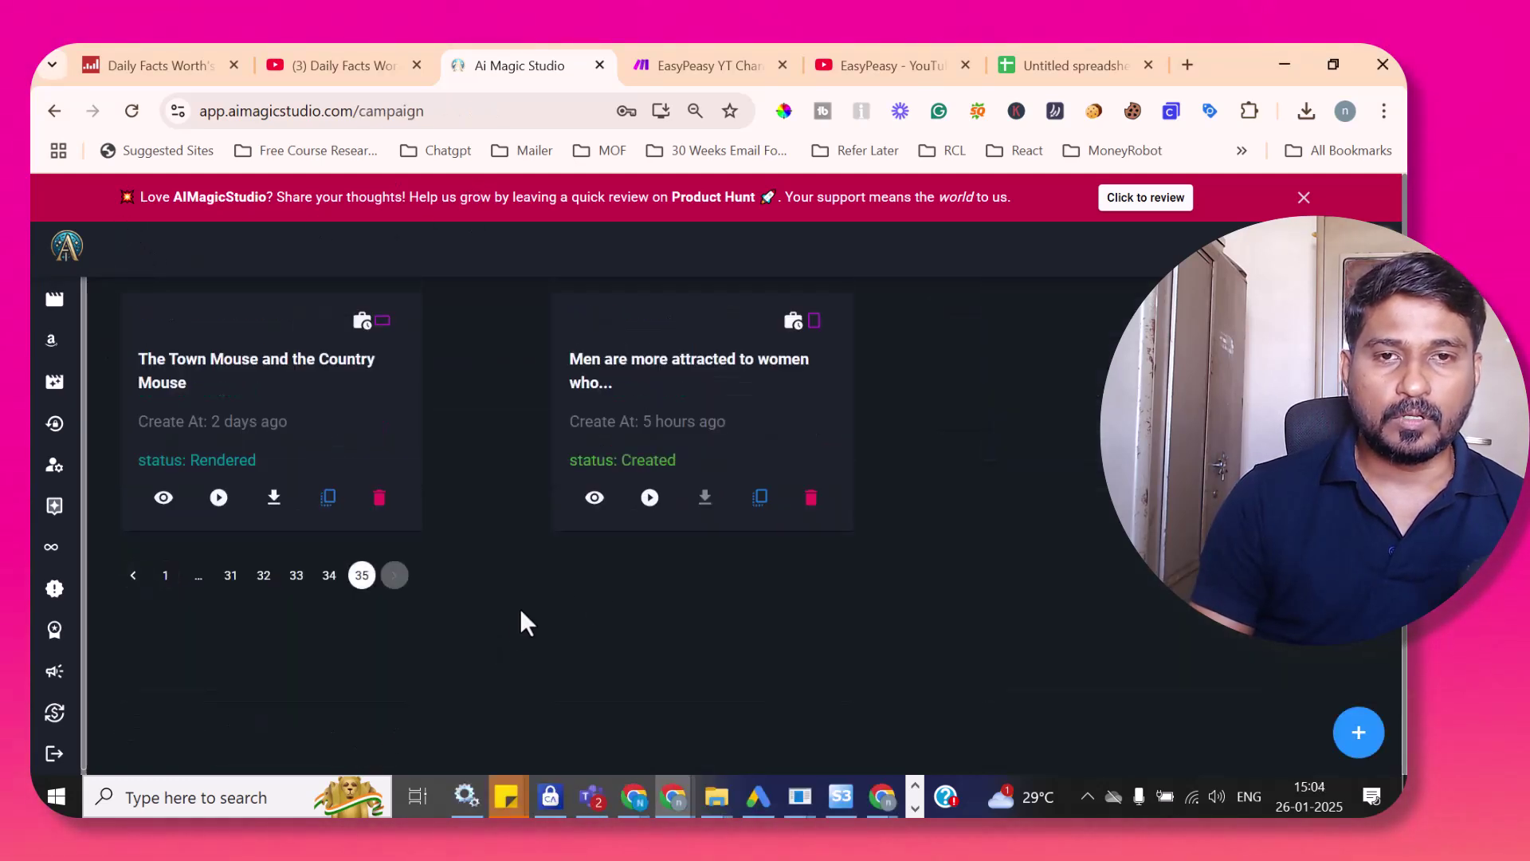
pyautogui.click(650, 498)
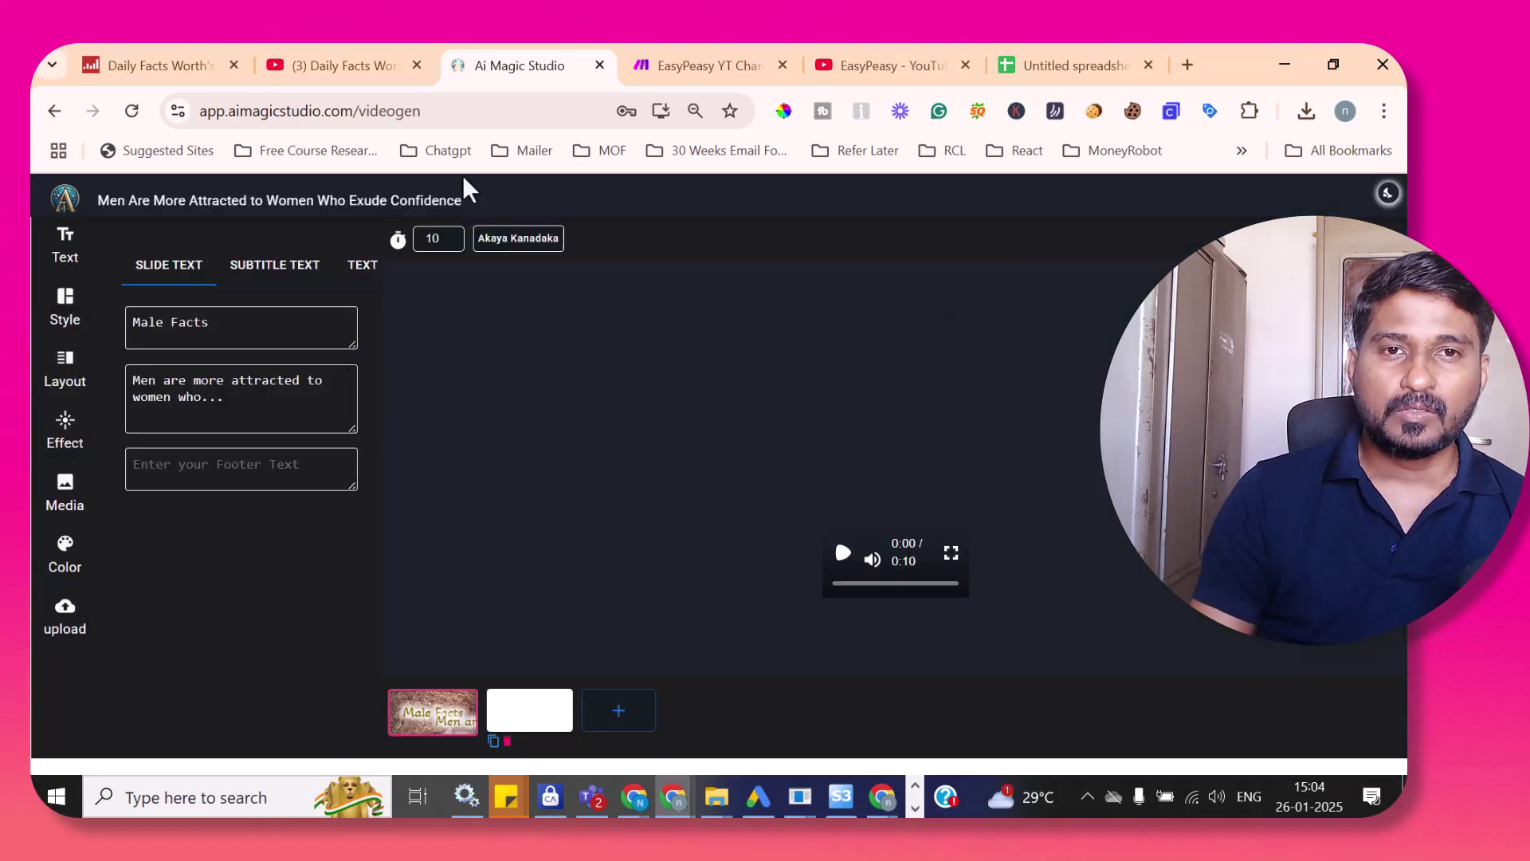
# - Compare the text and duration of the video's first and second slides
pyautogui.click(526, 712)
pyautogui.click(416, 718)
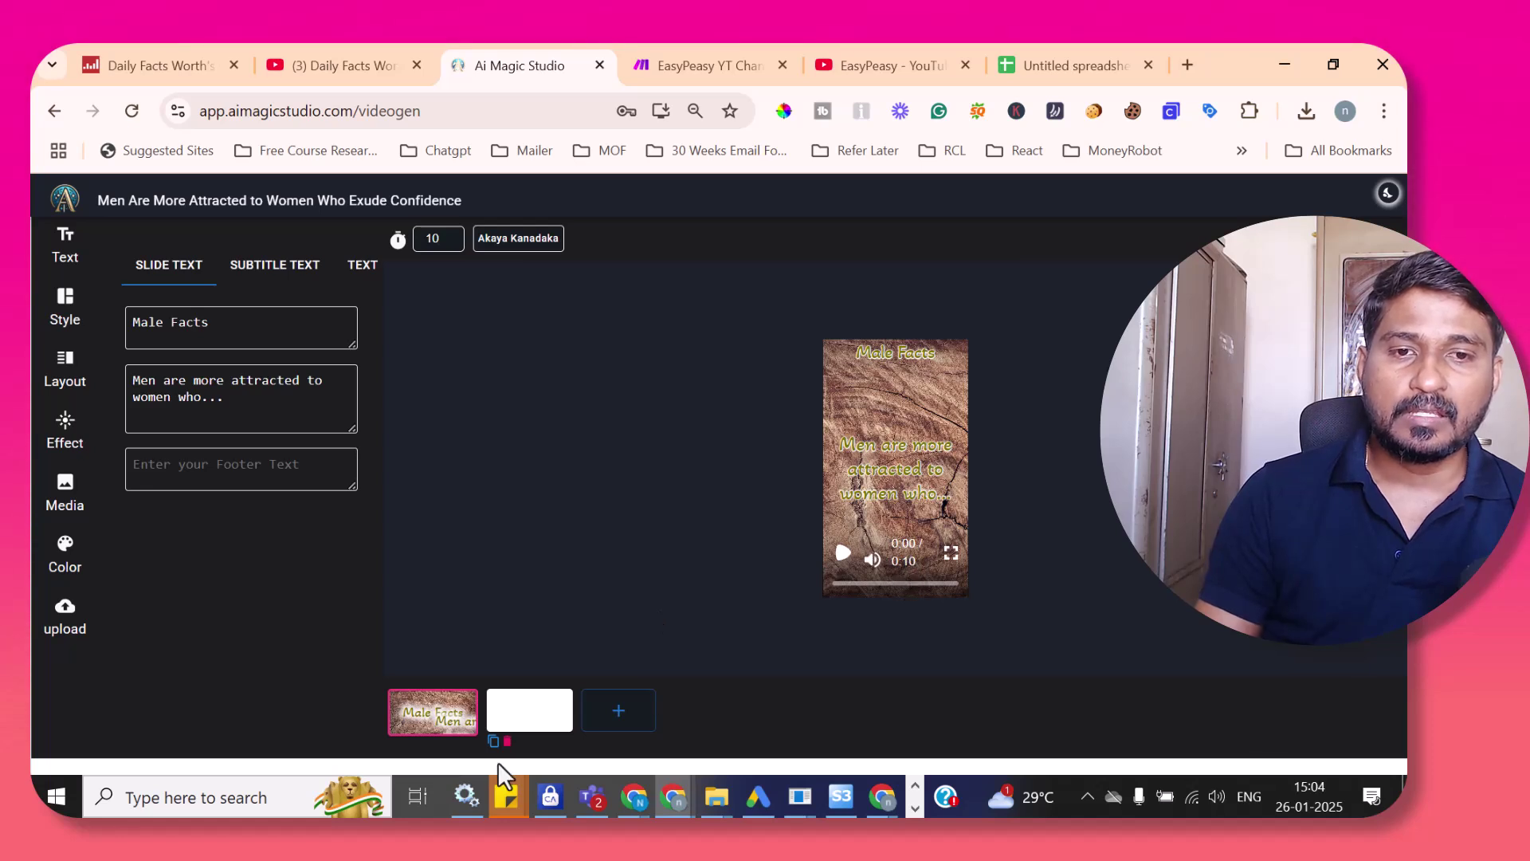
pyautogui.click(529, 715)
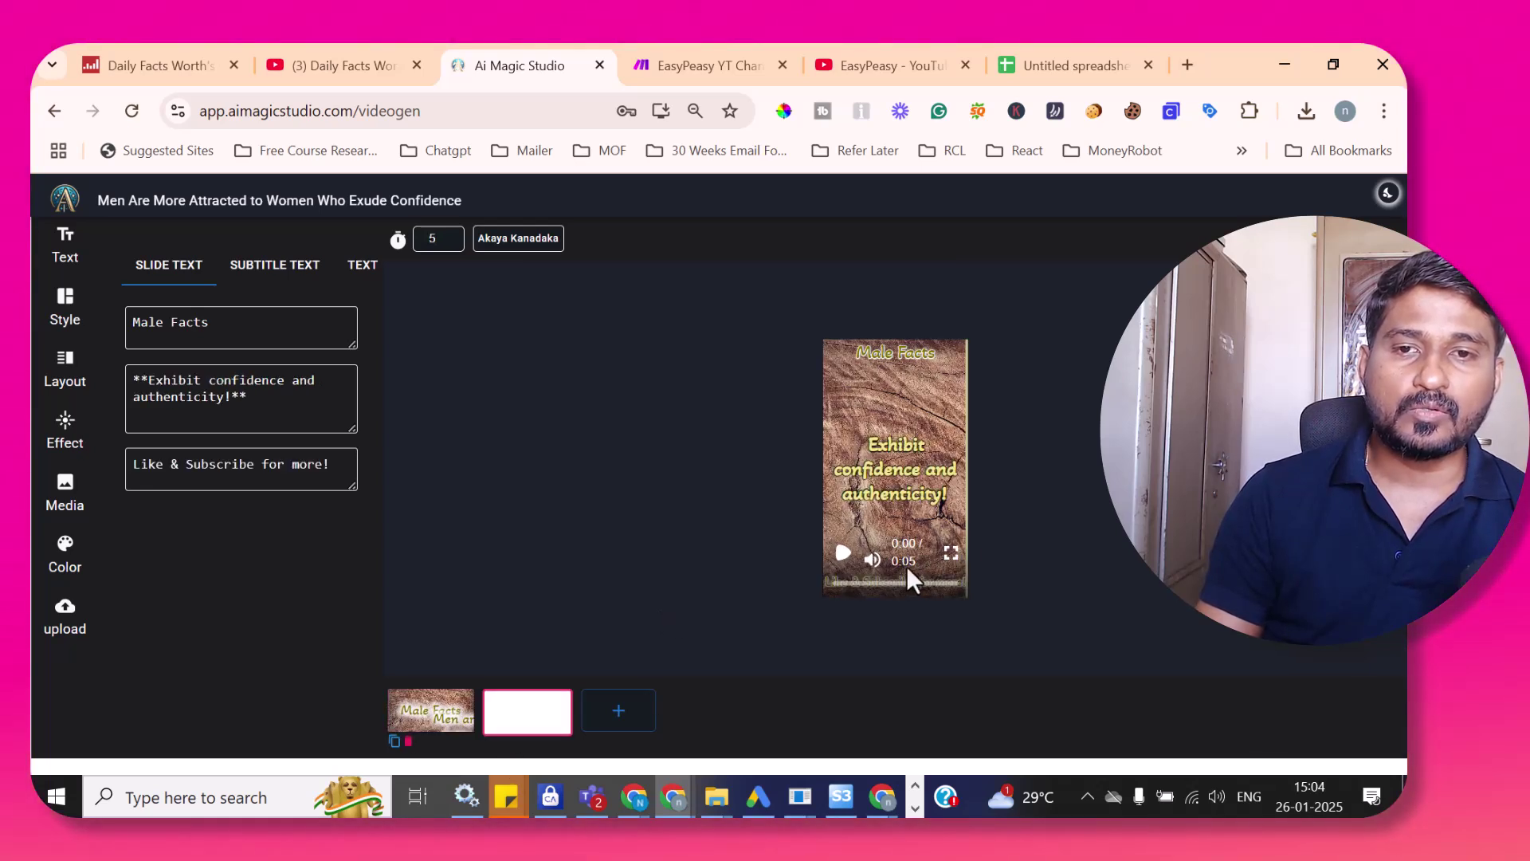
pyautogui.click(446, 718)
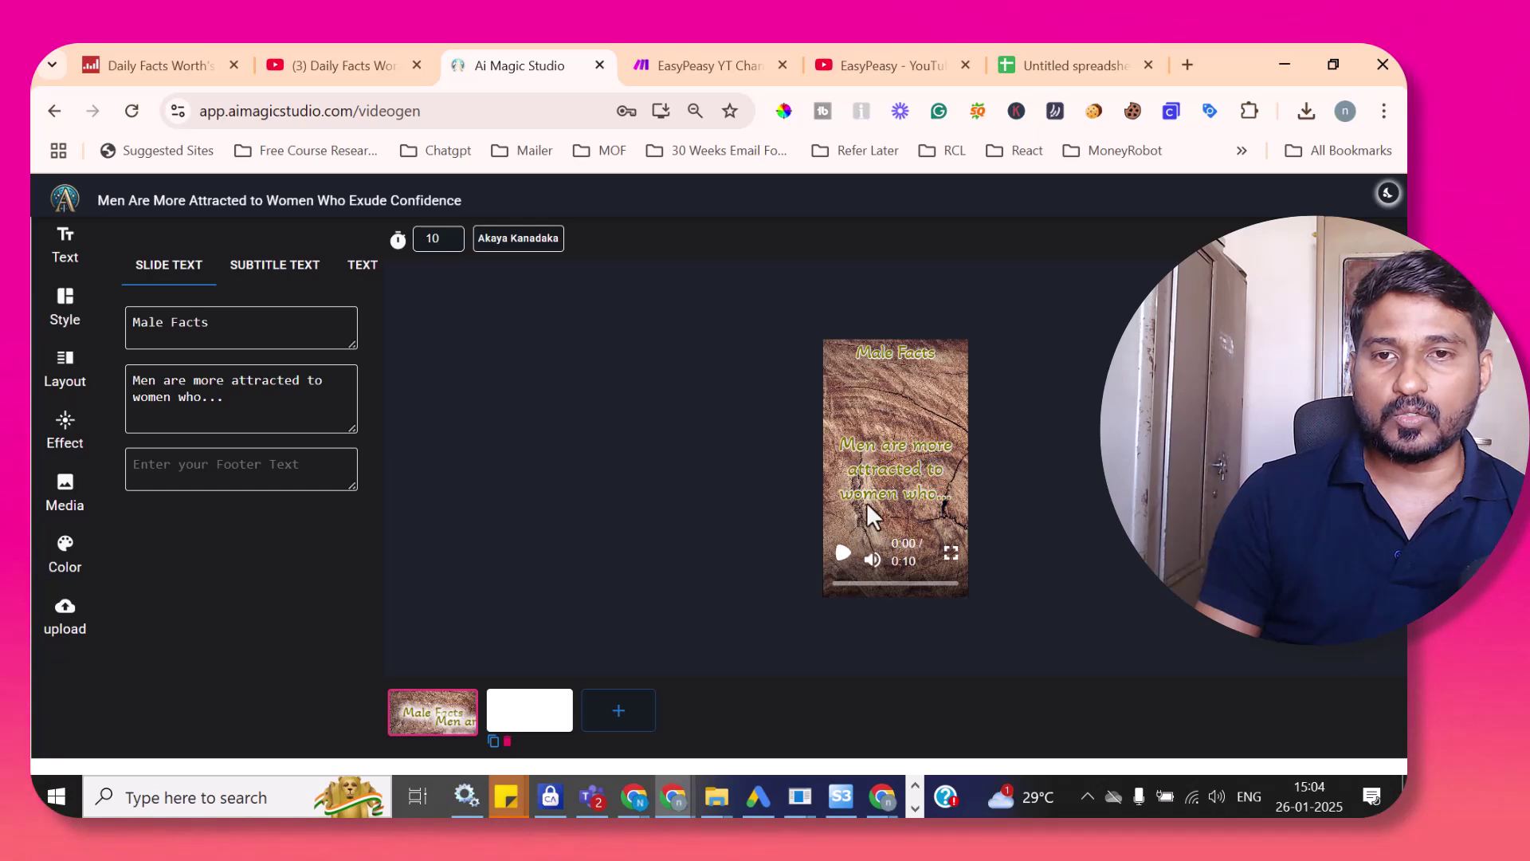
pyautogui.click(524, 718)
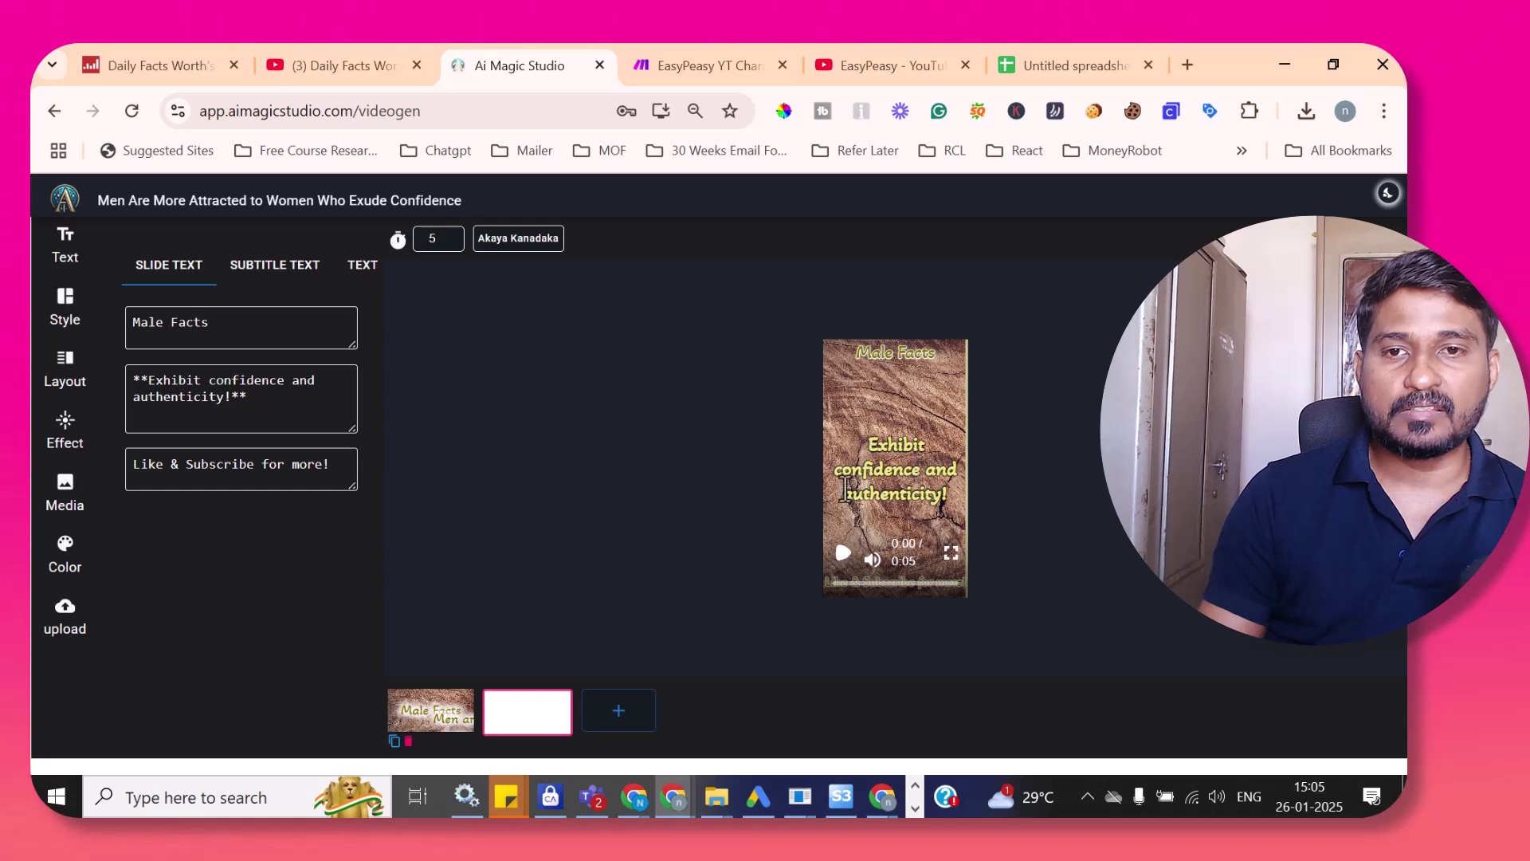
pyautogui.click(426, 719)
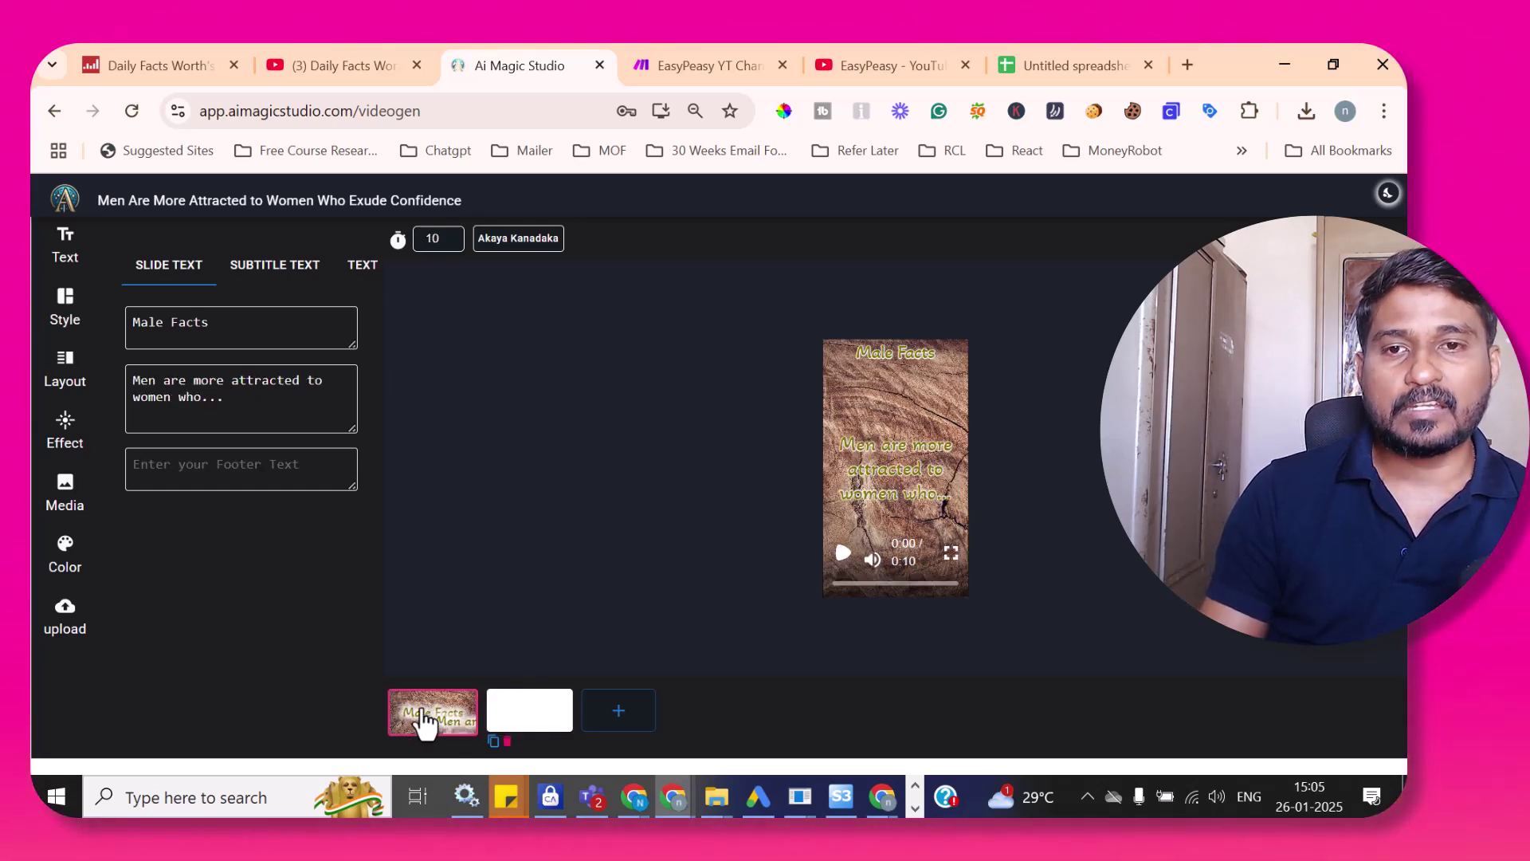
pyautogui.click(504, 712)
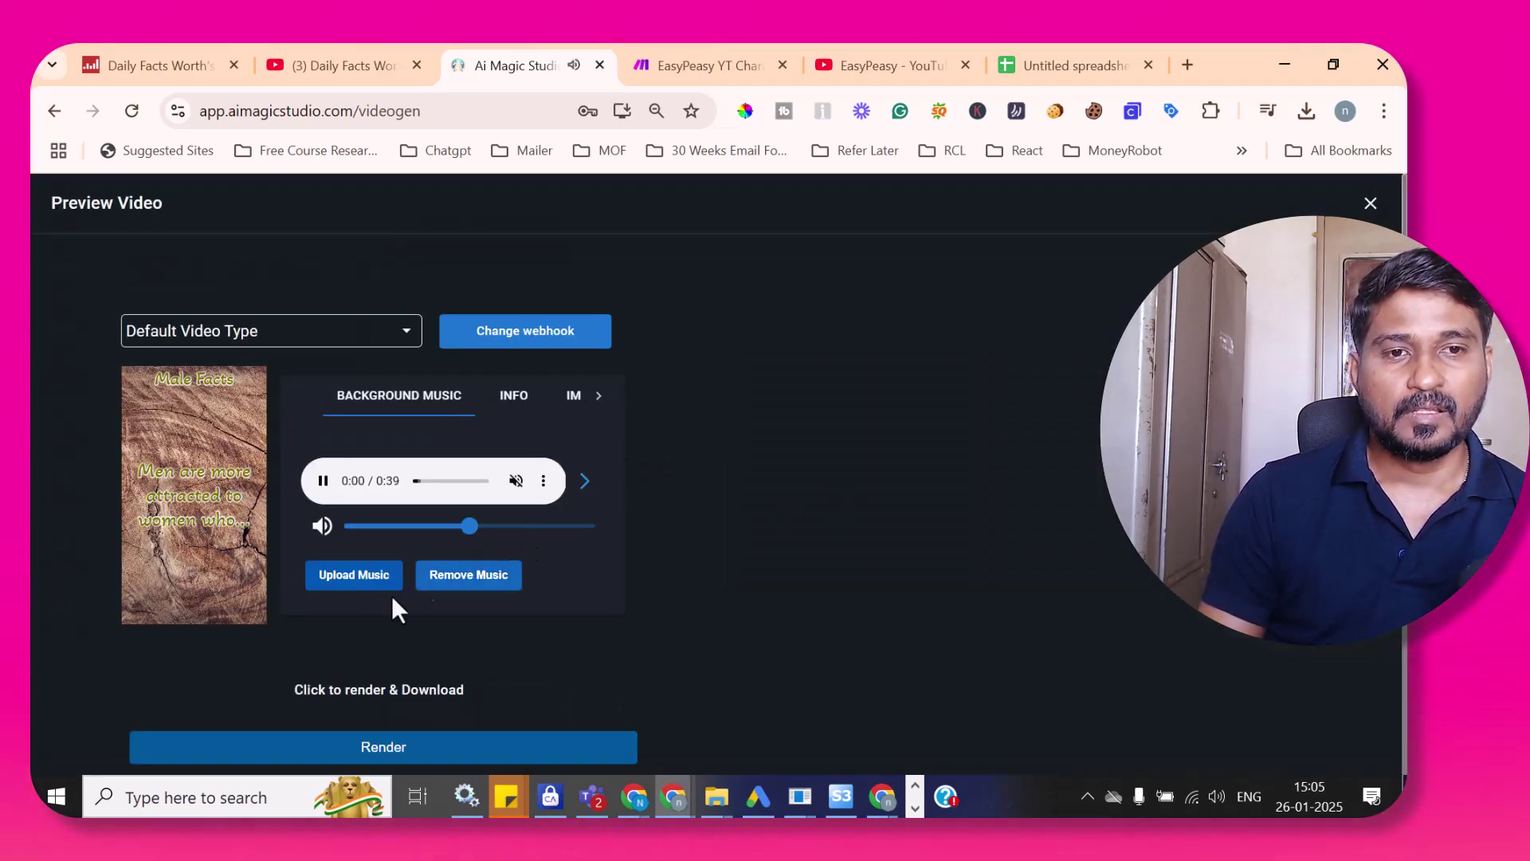
# - Play the whole video in the full-screen preview, then exit full screen
pyautogui.click(241, 596)
pyautogui.click(250, 609)
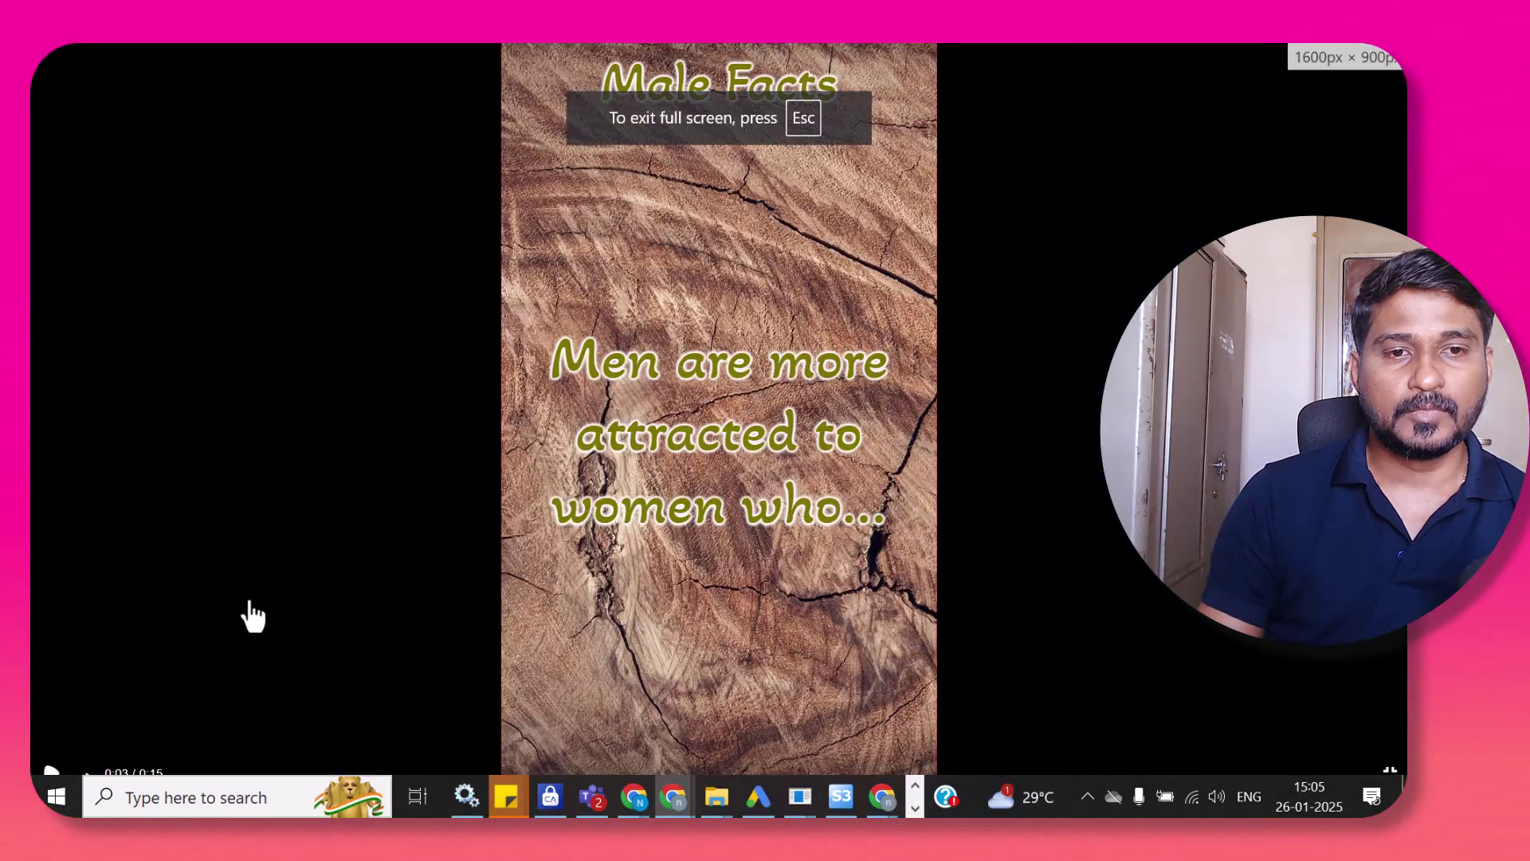
pyautogui.click(659, 487)
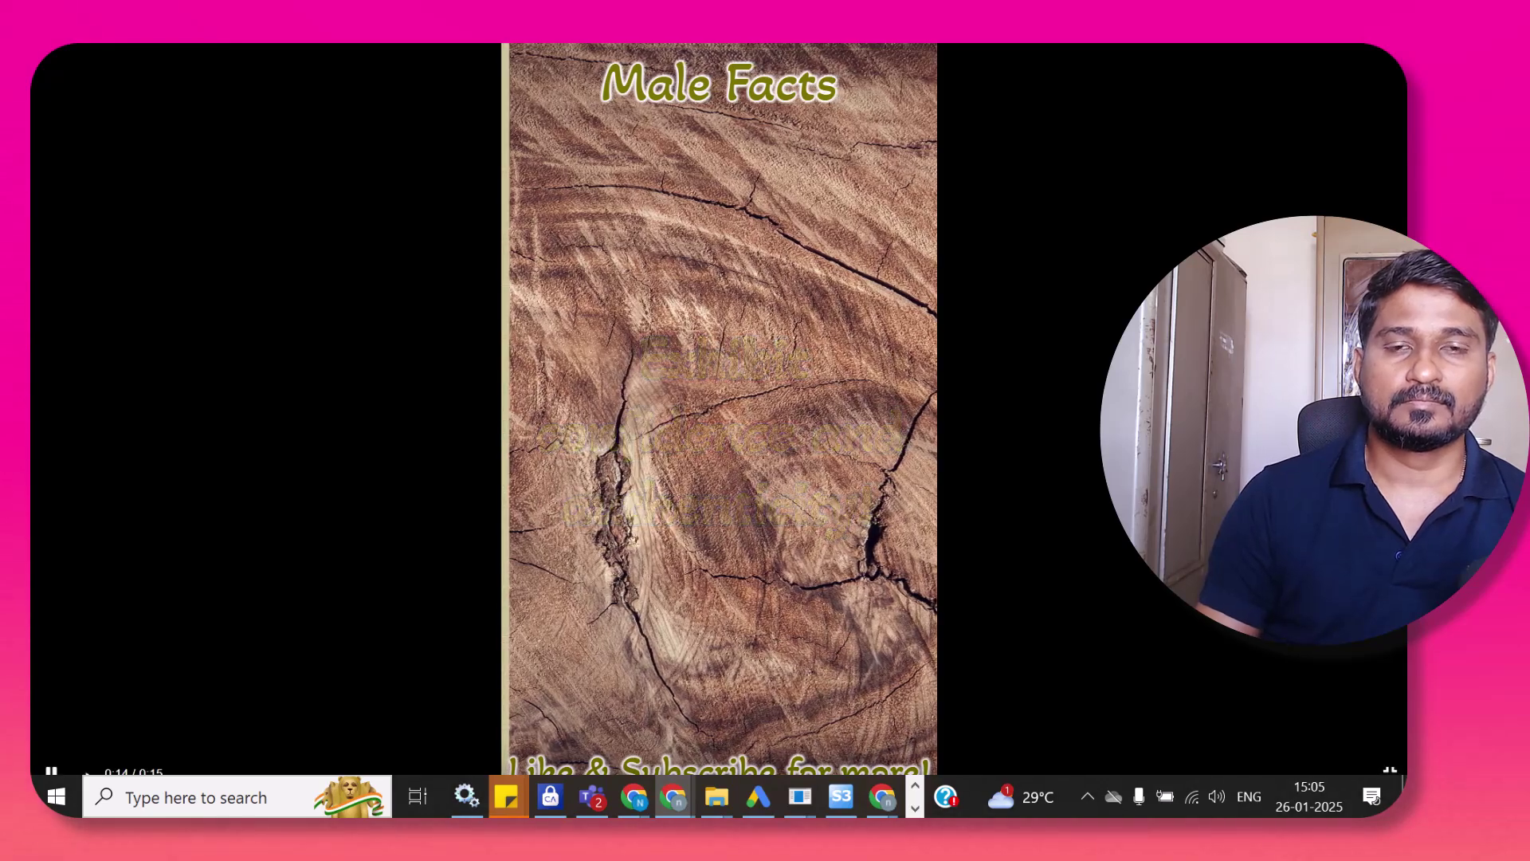
pyautogui.click(865, 660)
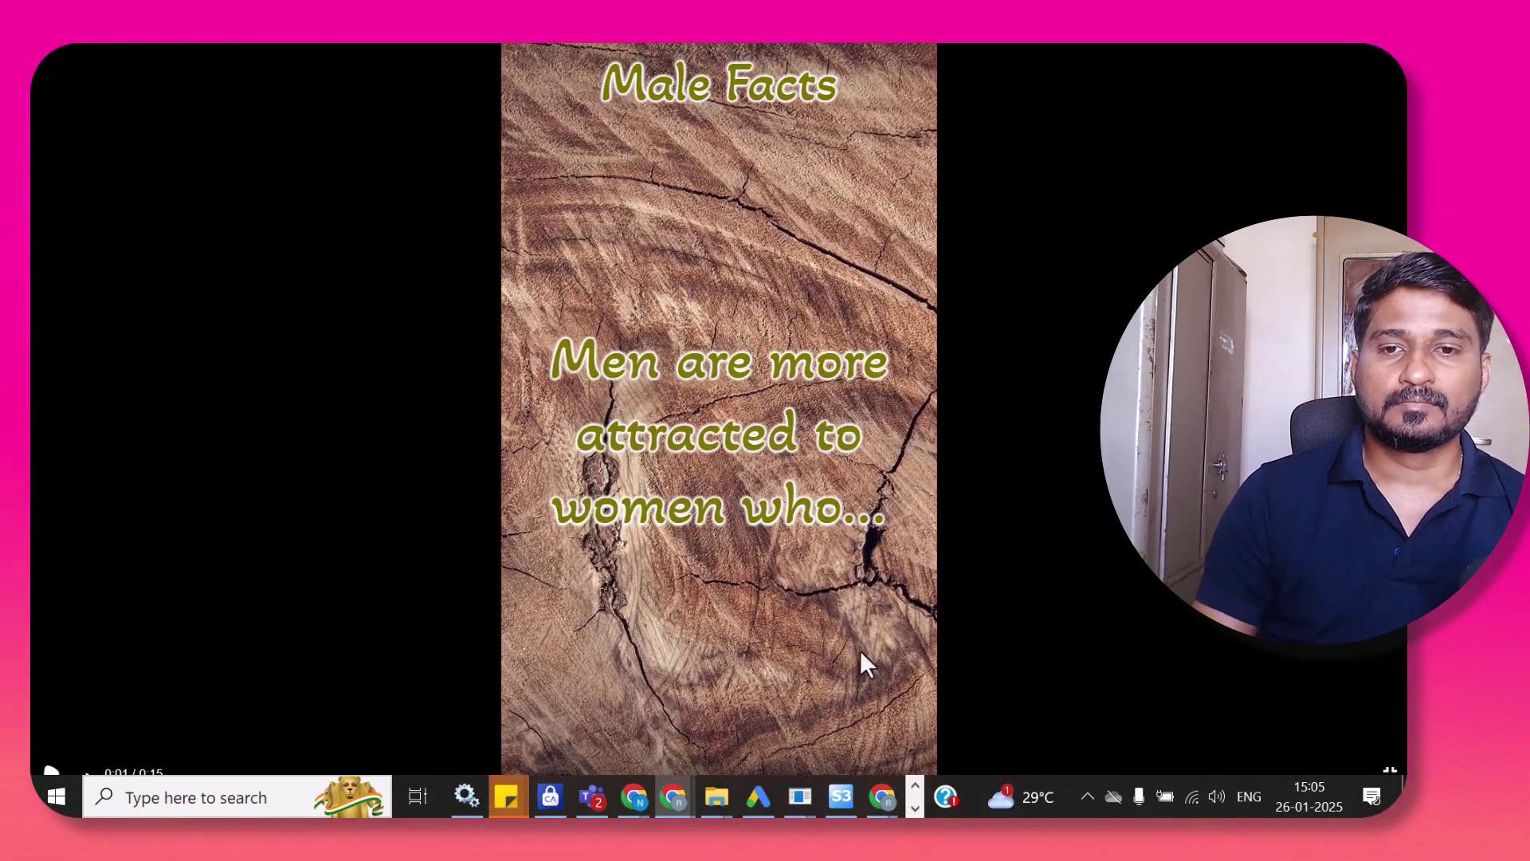
pyautogui.press('Escape')
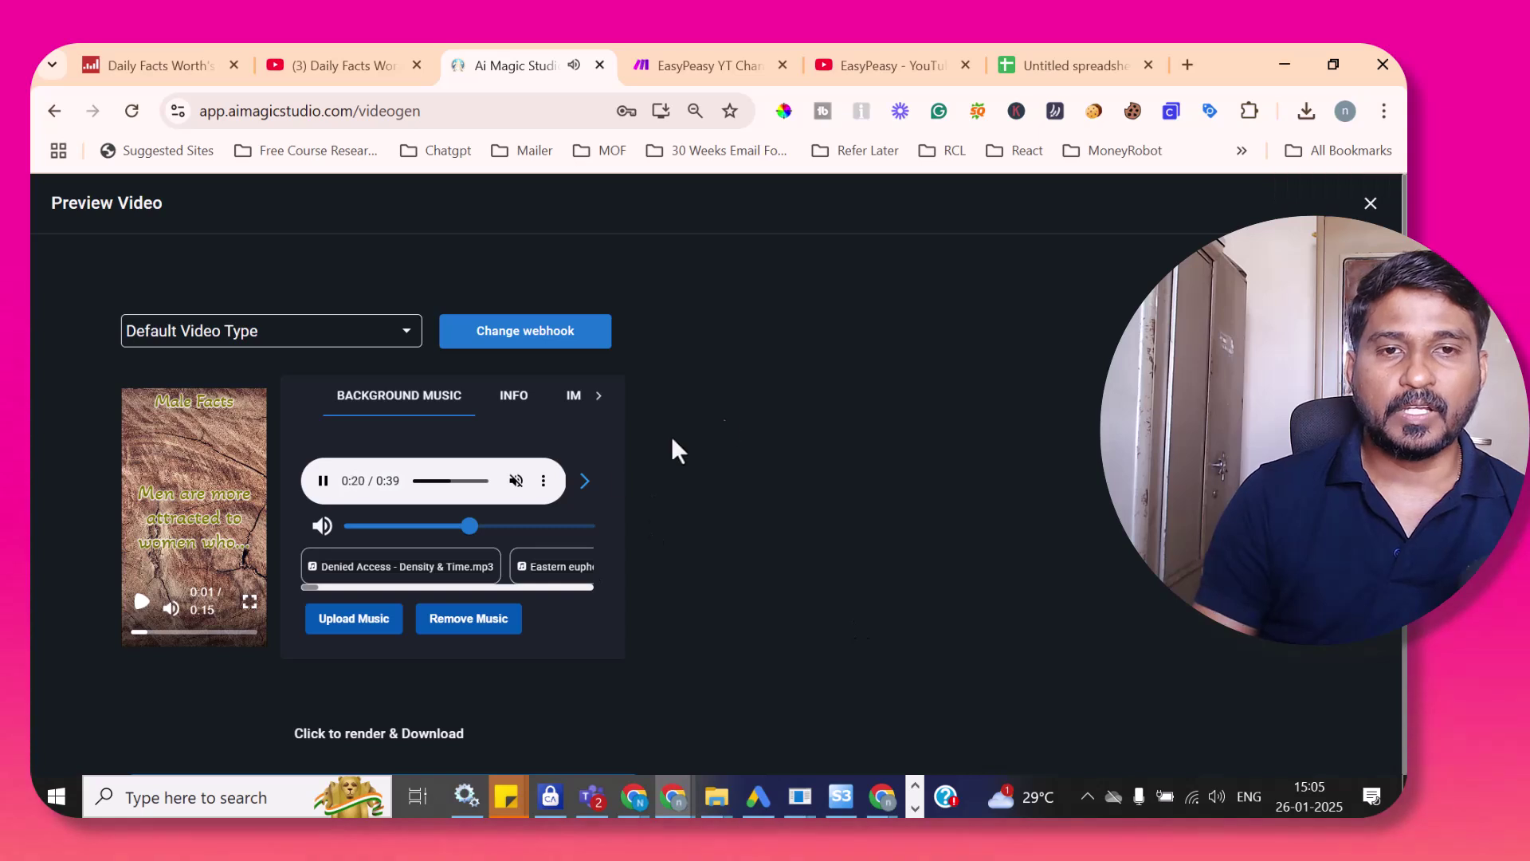
# - Review the video's title, description, tags and render option in the preview, then close the preview
pyautogui.click(513, 403)
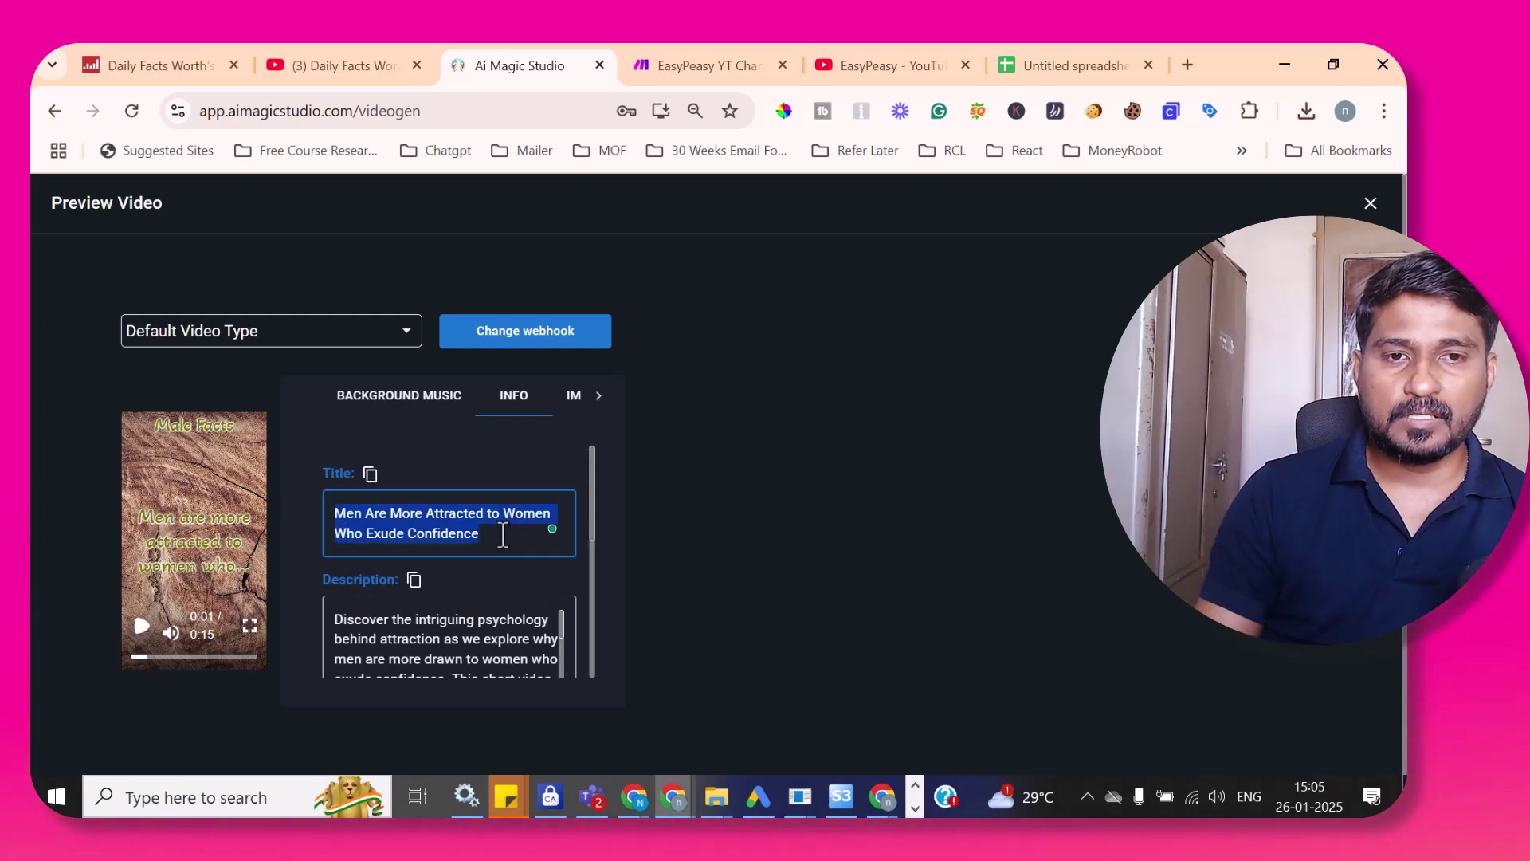
pyautogui.scroll(-3, 478, 486)
pyautogui.scroll(-1, 383, 574)
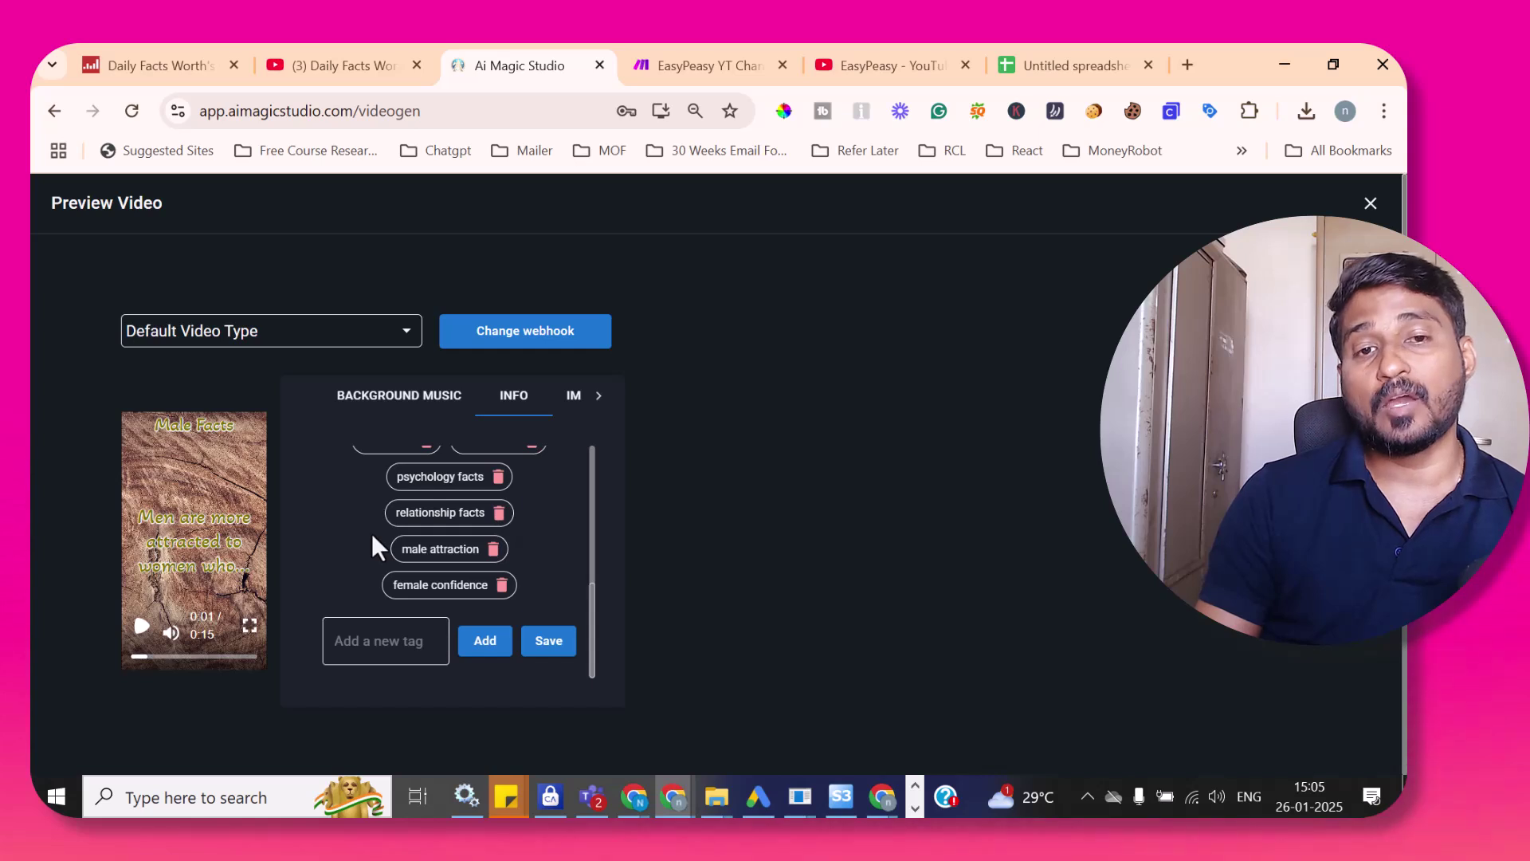
pyautogui.scroll(-4, 726, 526)
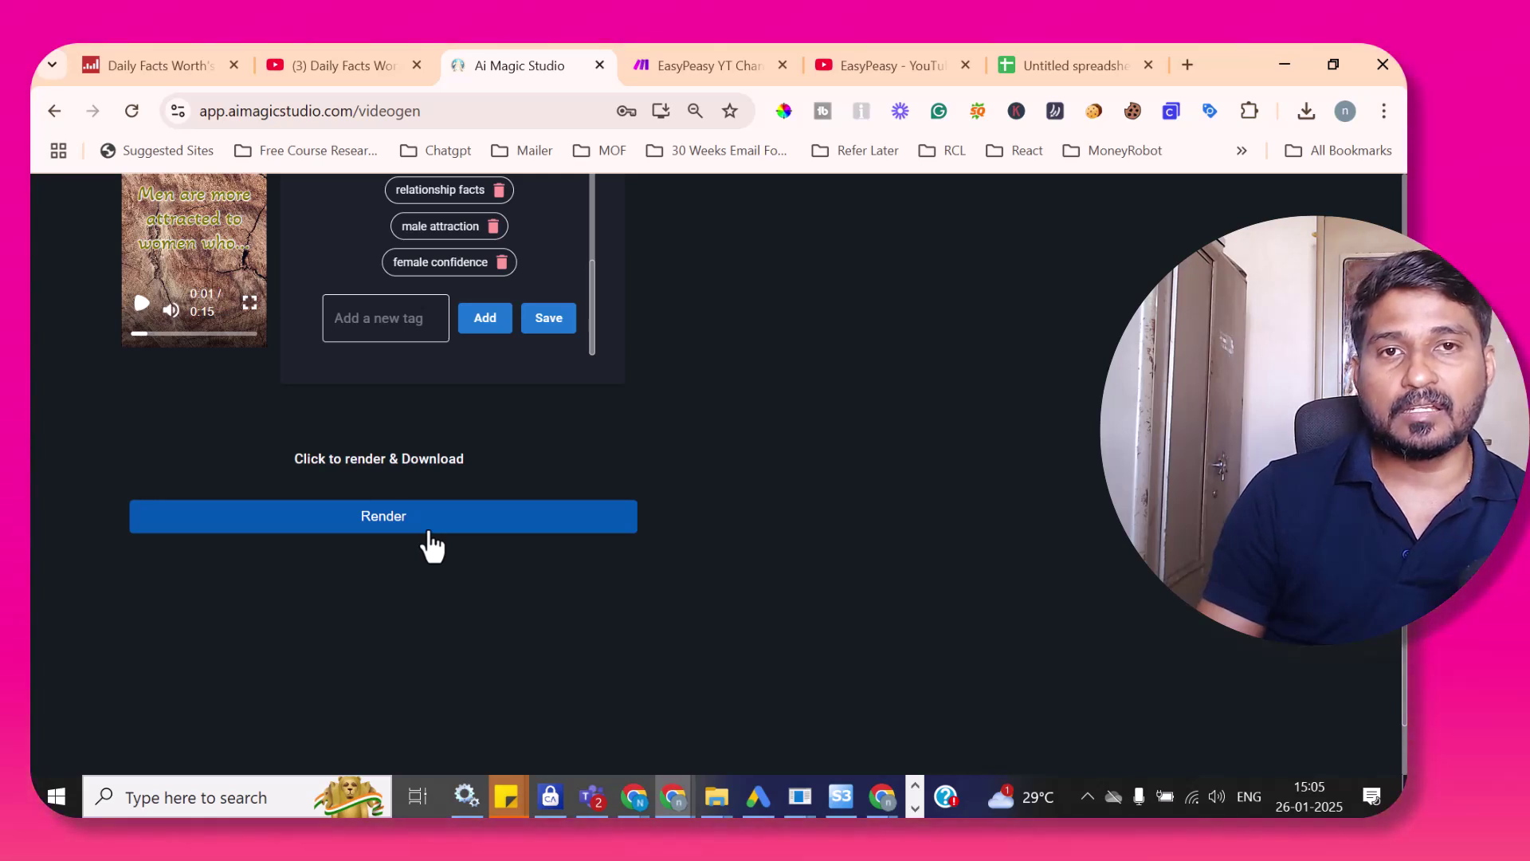
pyautogui.scroll(3, 725, 462)
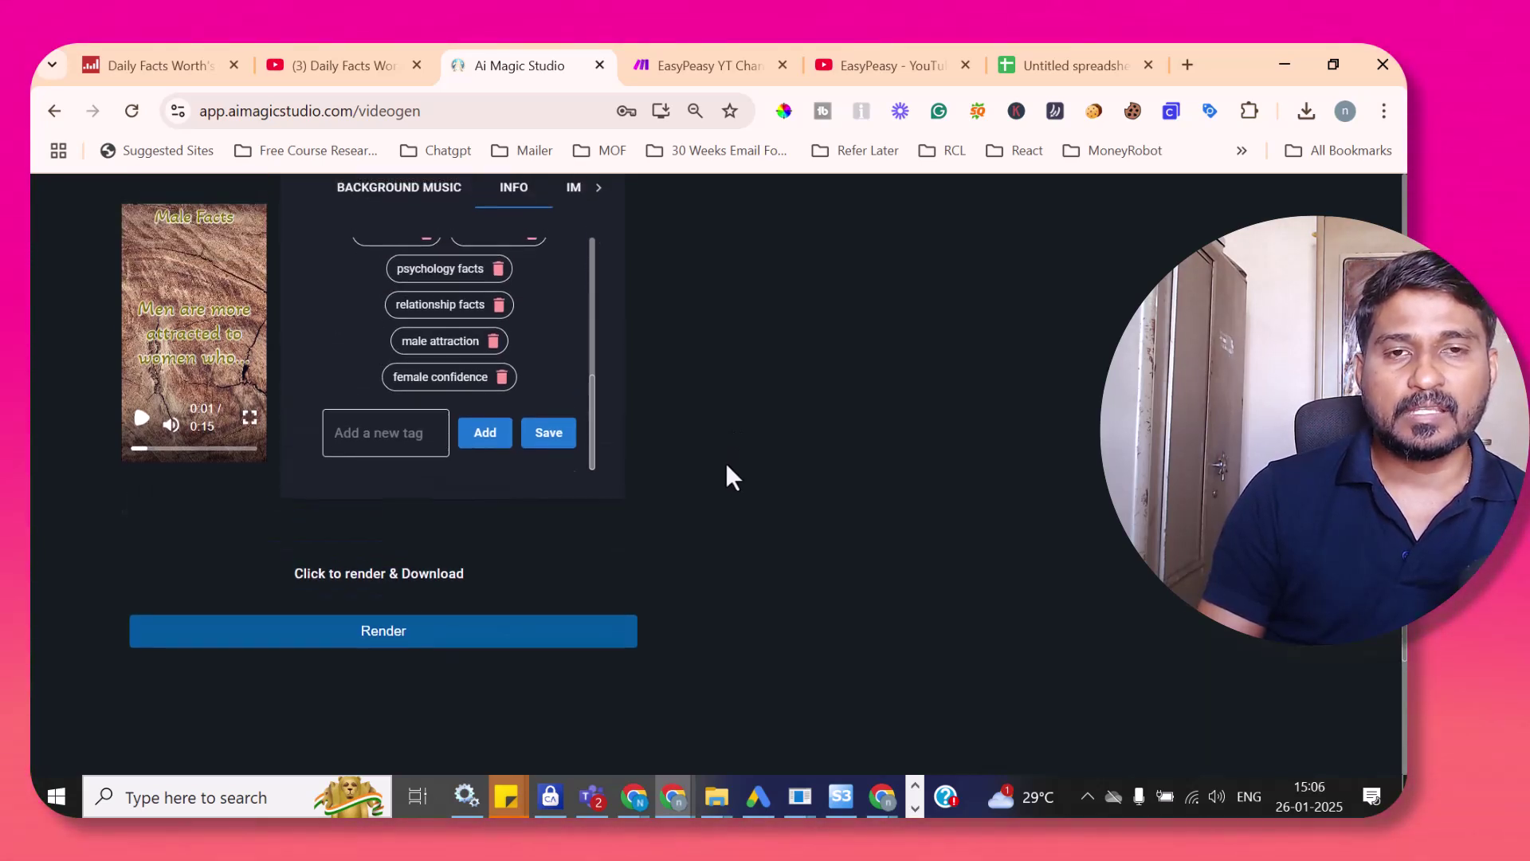
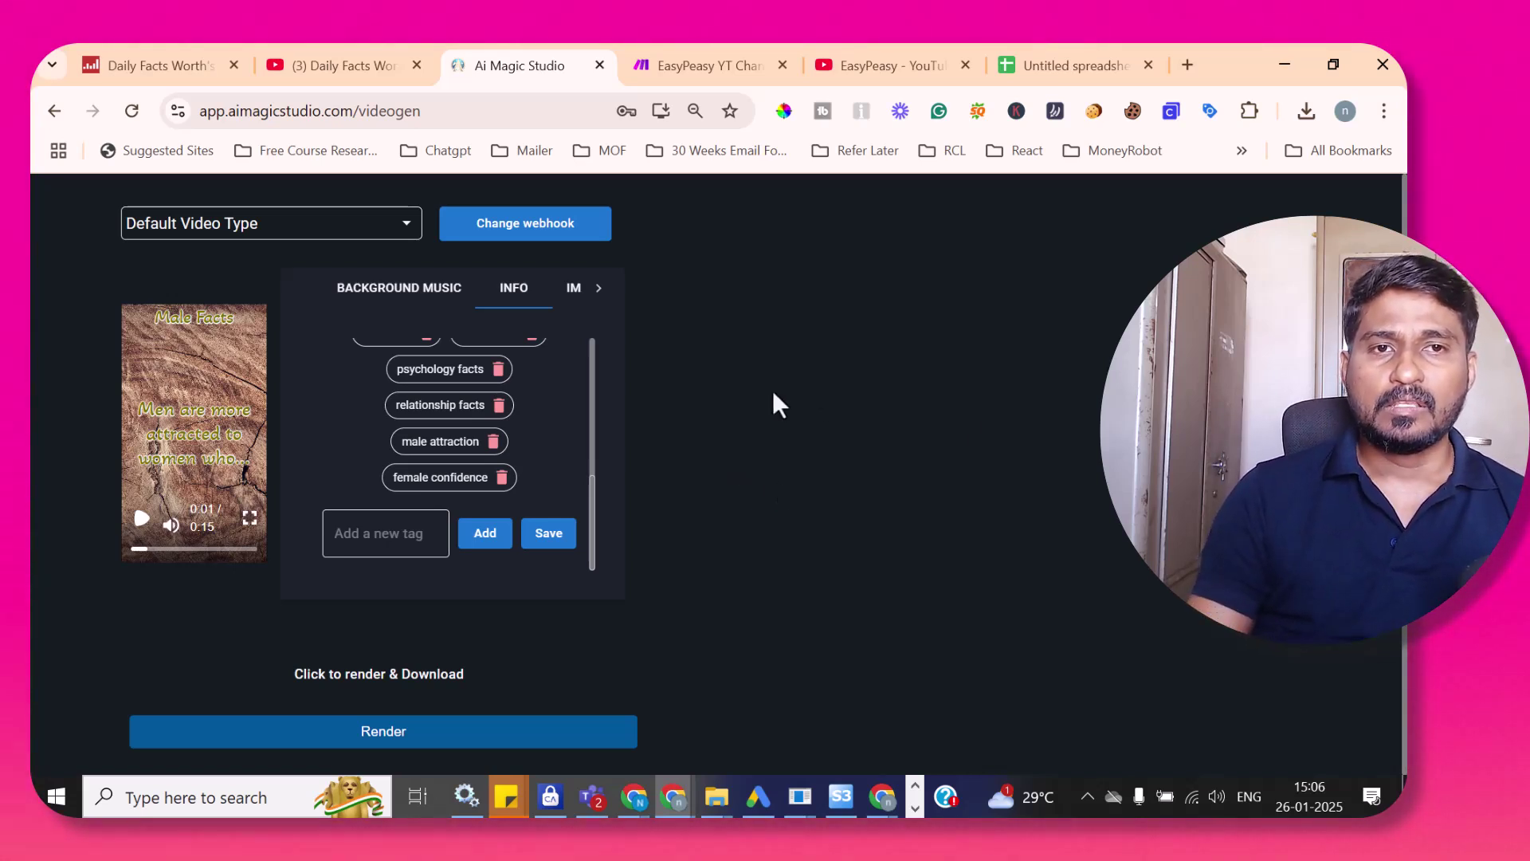
pyautogui.scroll(2, 787, 432)
pyautogui.click(1370, 204)
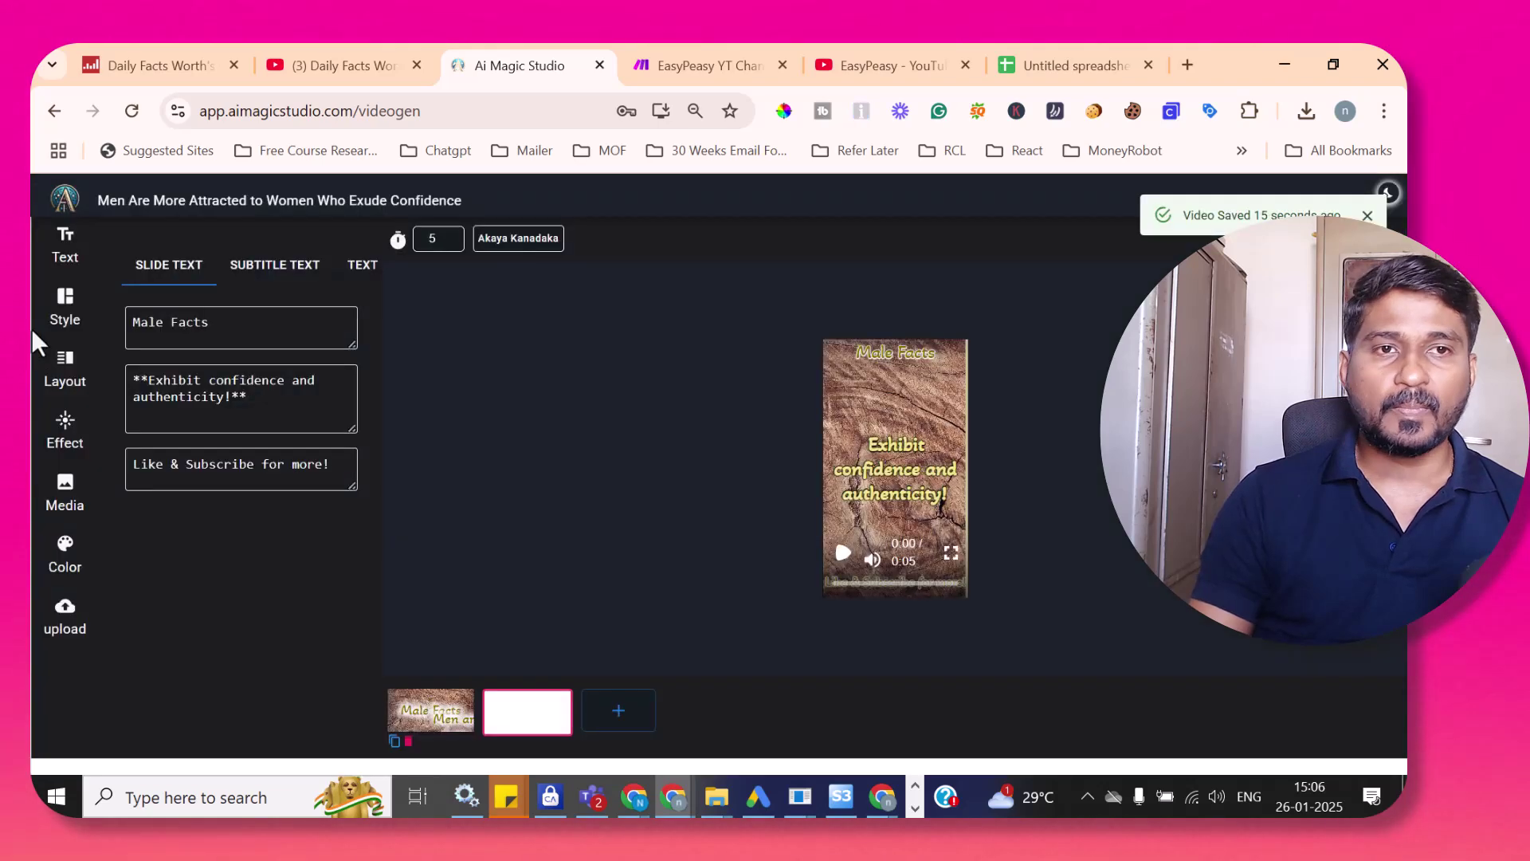
# - Go to the bulk campaigns and start a new bulk campaign
pyautogui.click(66, 204)
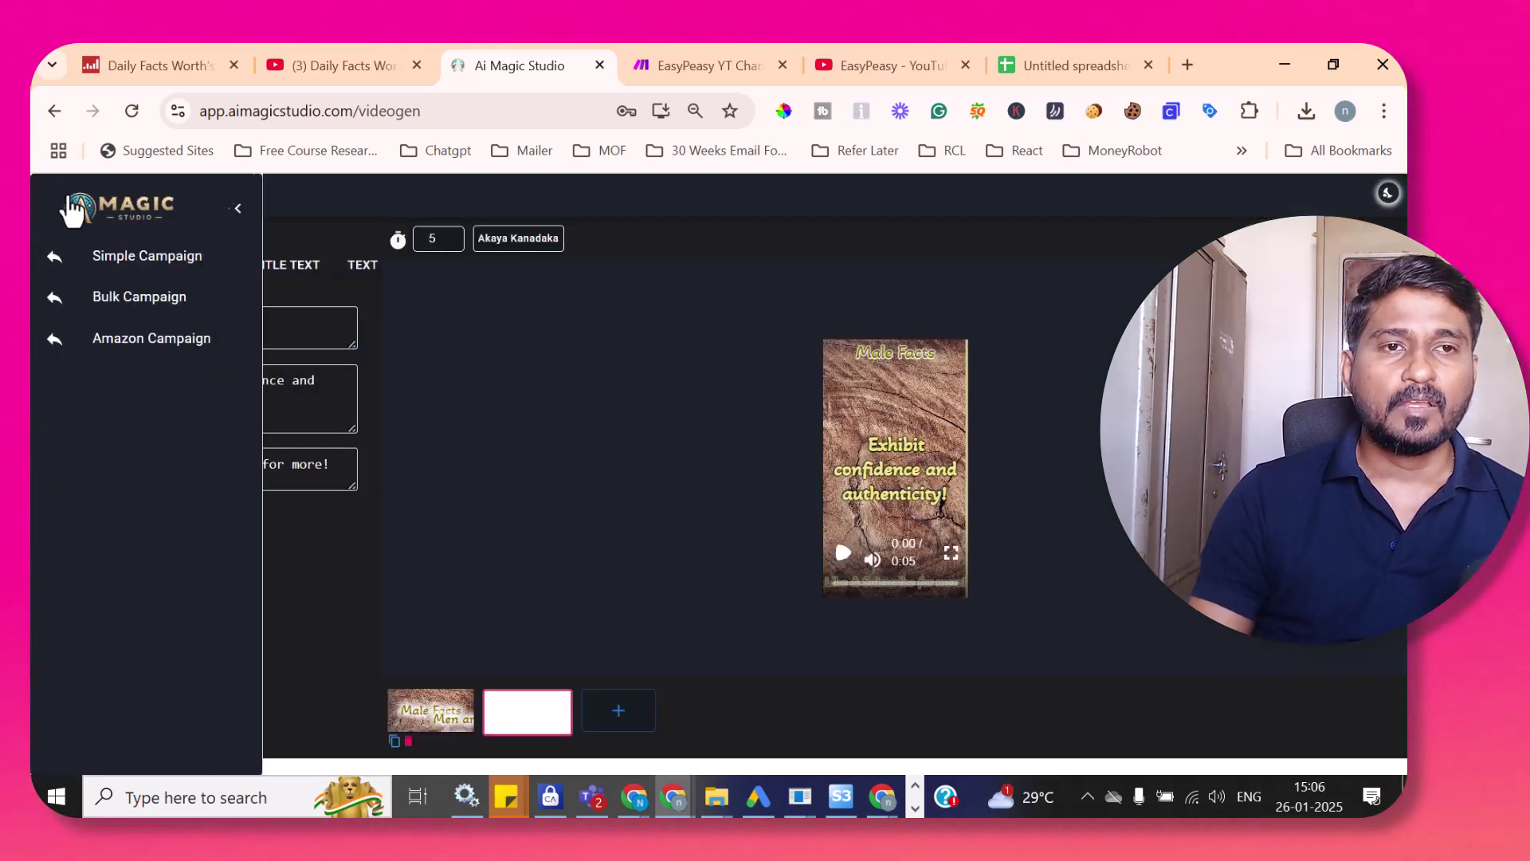
pyautogui.click(148, 302)
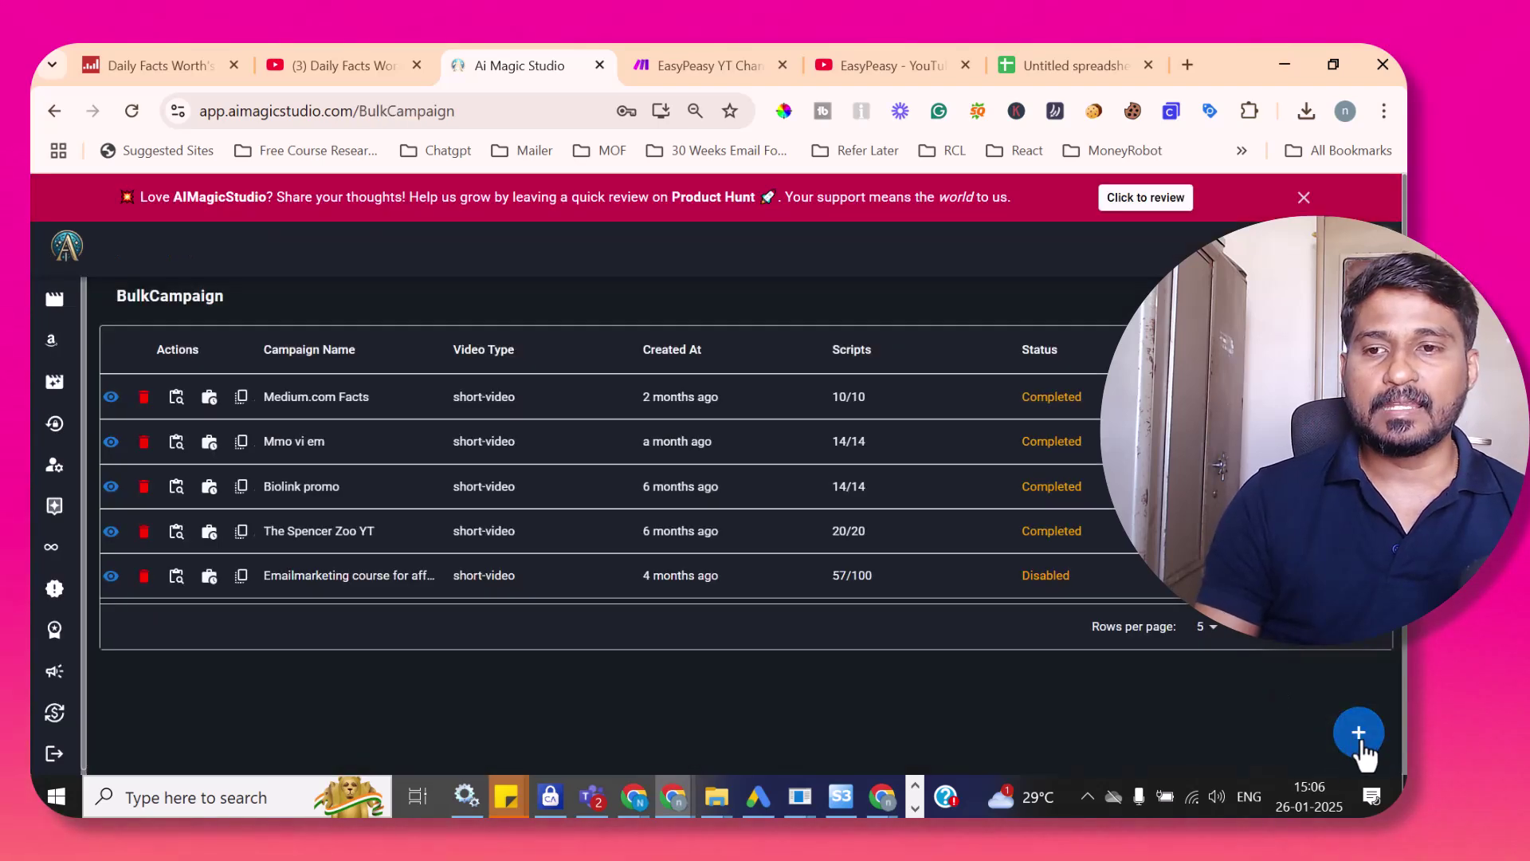
pyautogui.click(1360, 735)
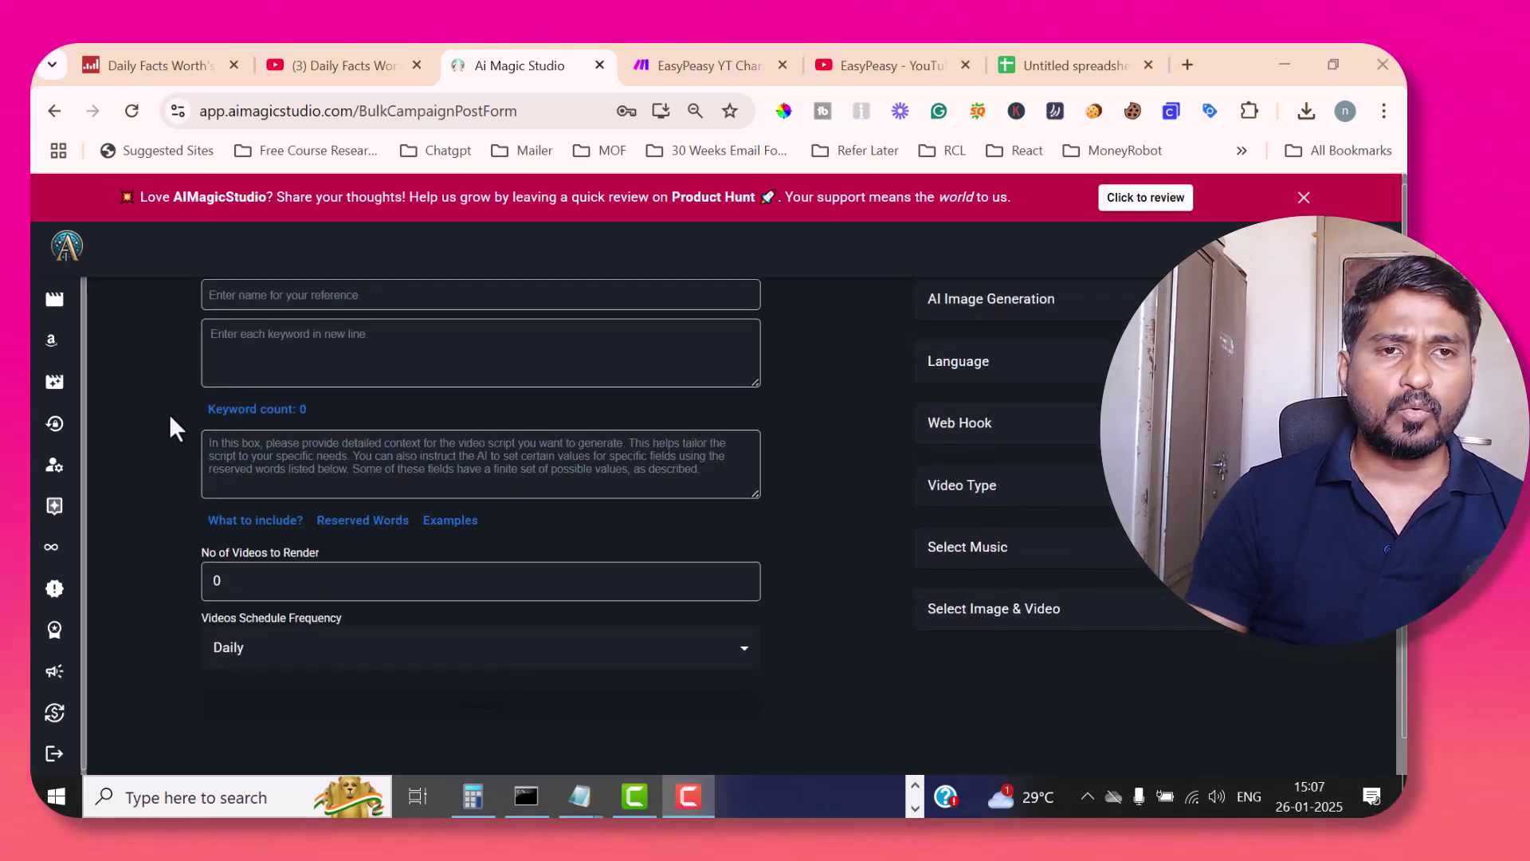
# - Paste the copied two-slide prompt as plain text into the script context box and enlarge the box to show all instructions
pyautogui.click(304, 459)
pyautogui.rightClick(304, 452)
pyautogui.scroll(-2, 363, 314)
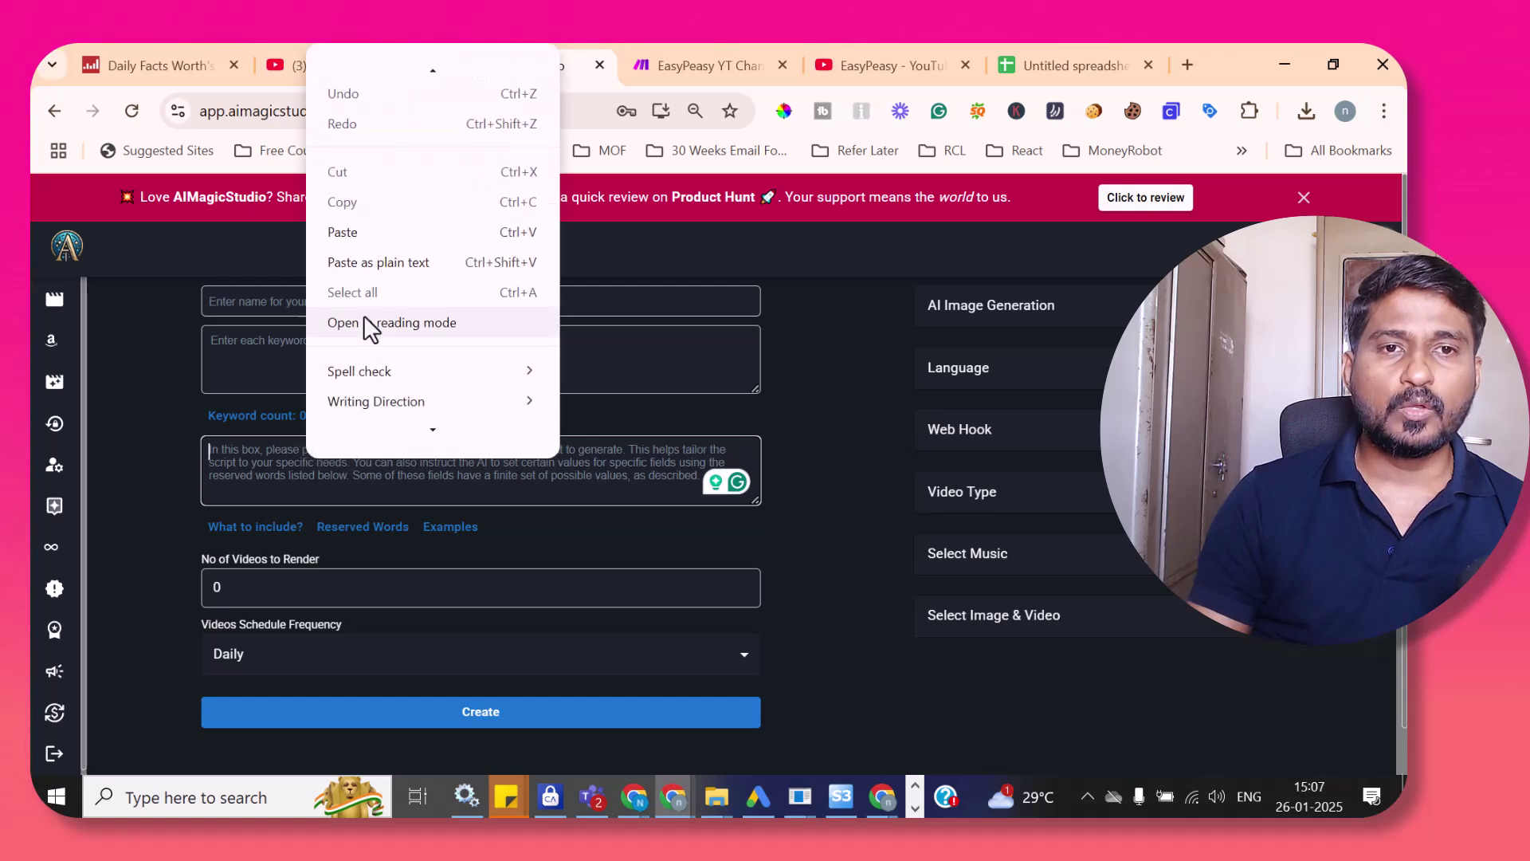
pyautogui.click(378, 261)
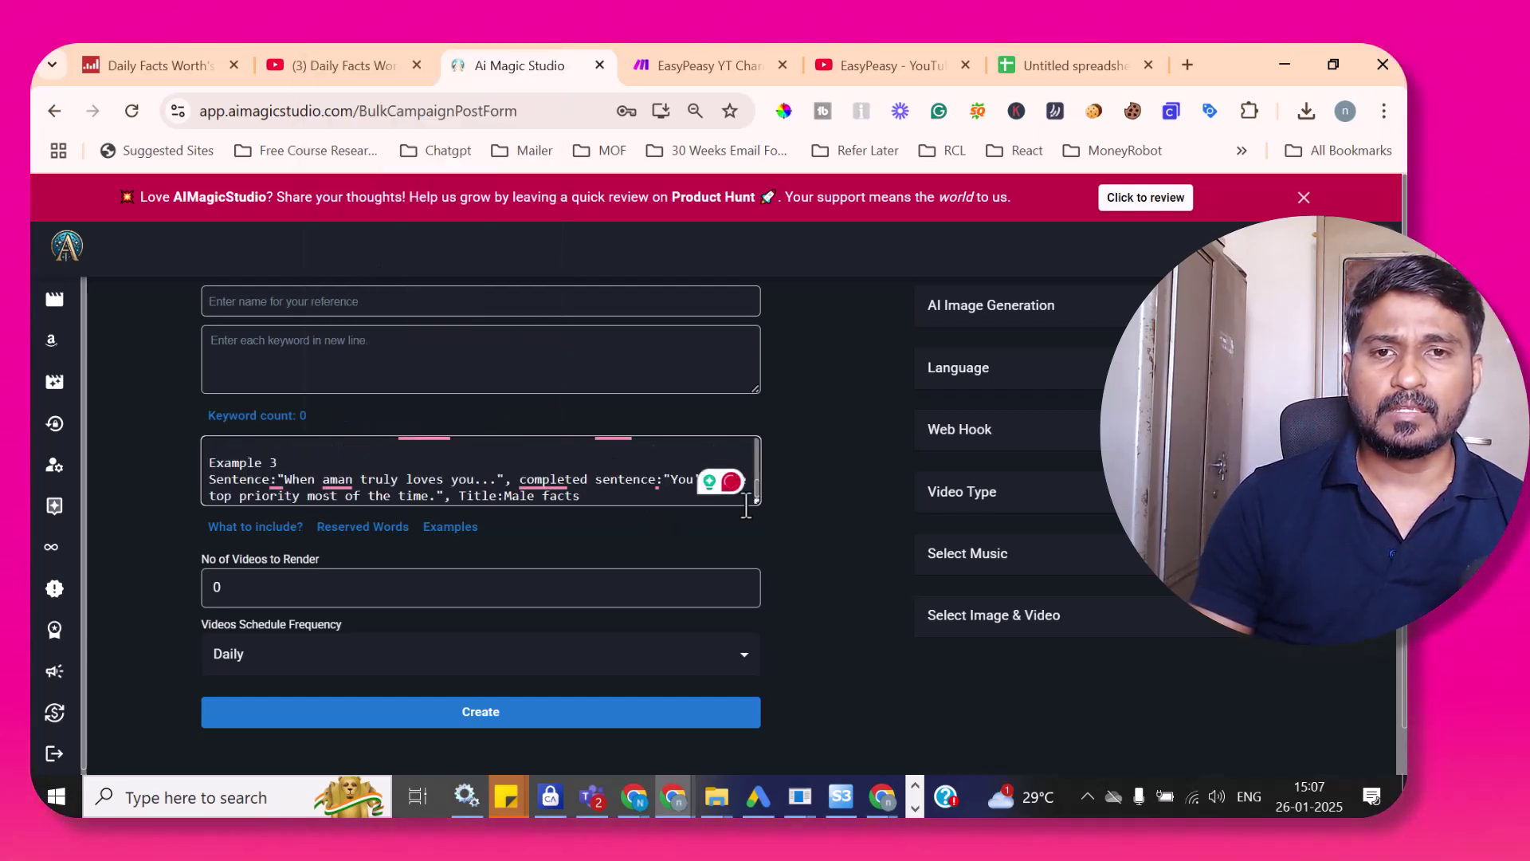
pyautogui.moveTo(759, 504); pyautogui.dragTo(771, 796)
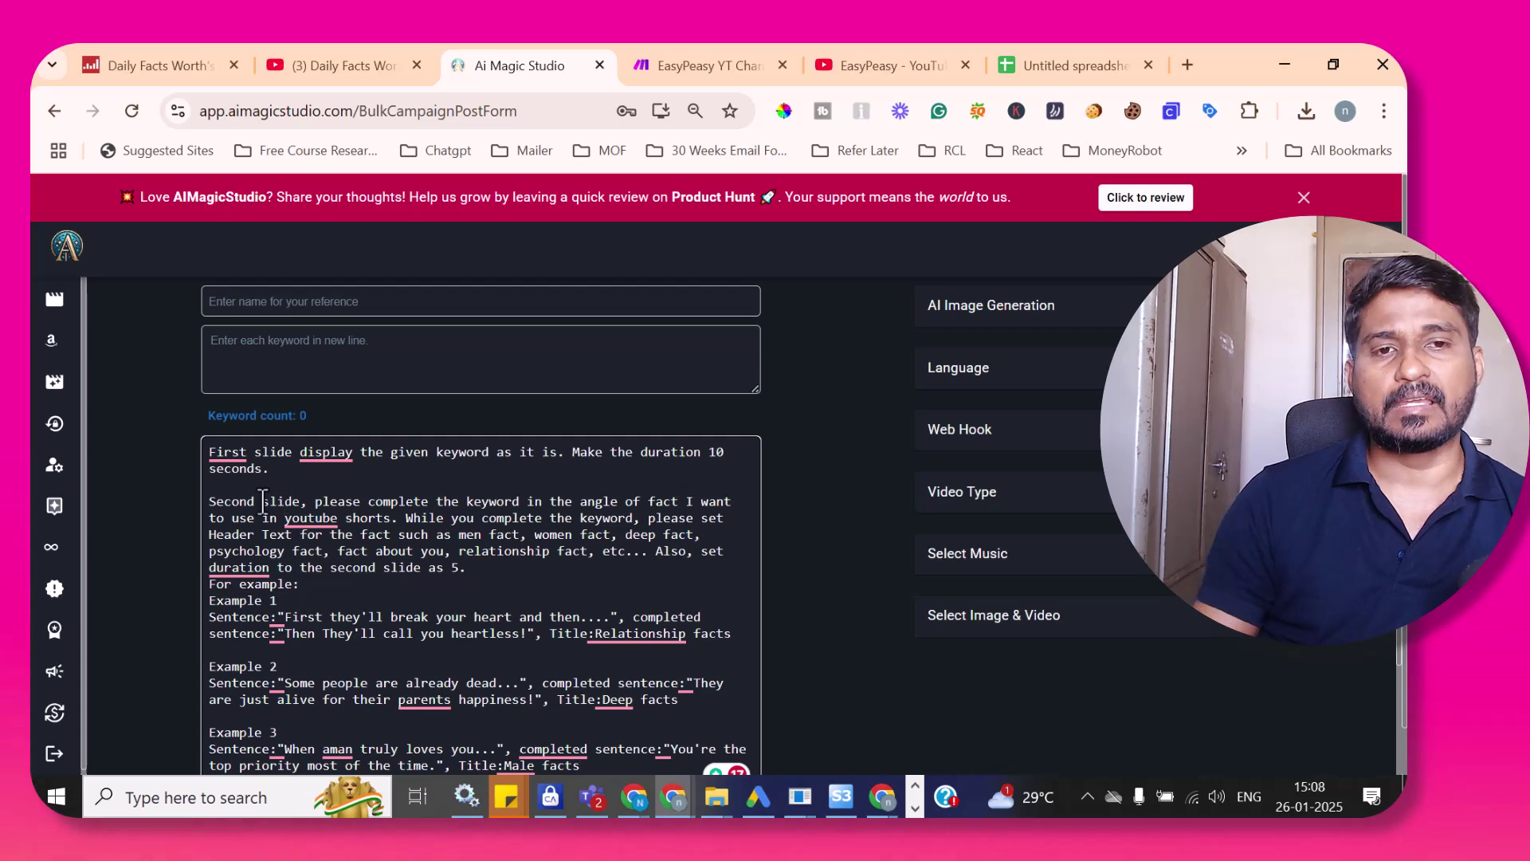
# - Name the bulk campaign "Bulk Shorts Daily Facts"
pyautogui.click(305, 302)
pyautogui.write('Bulk Re')
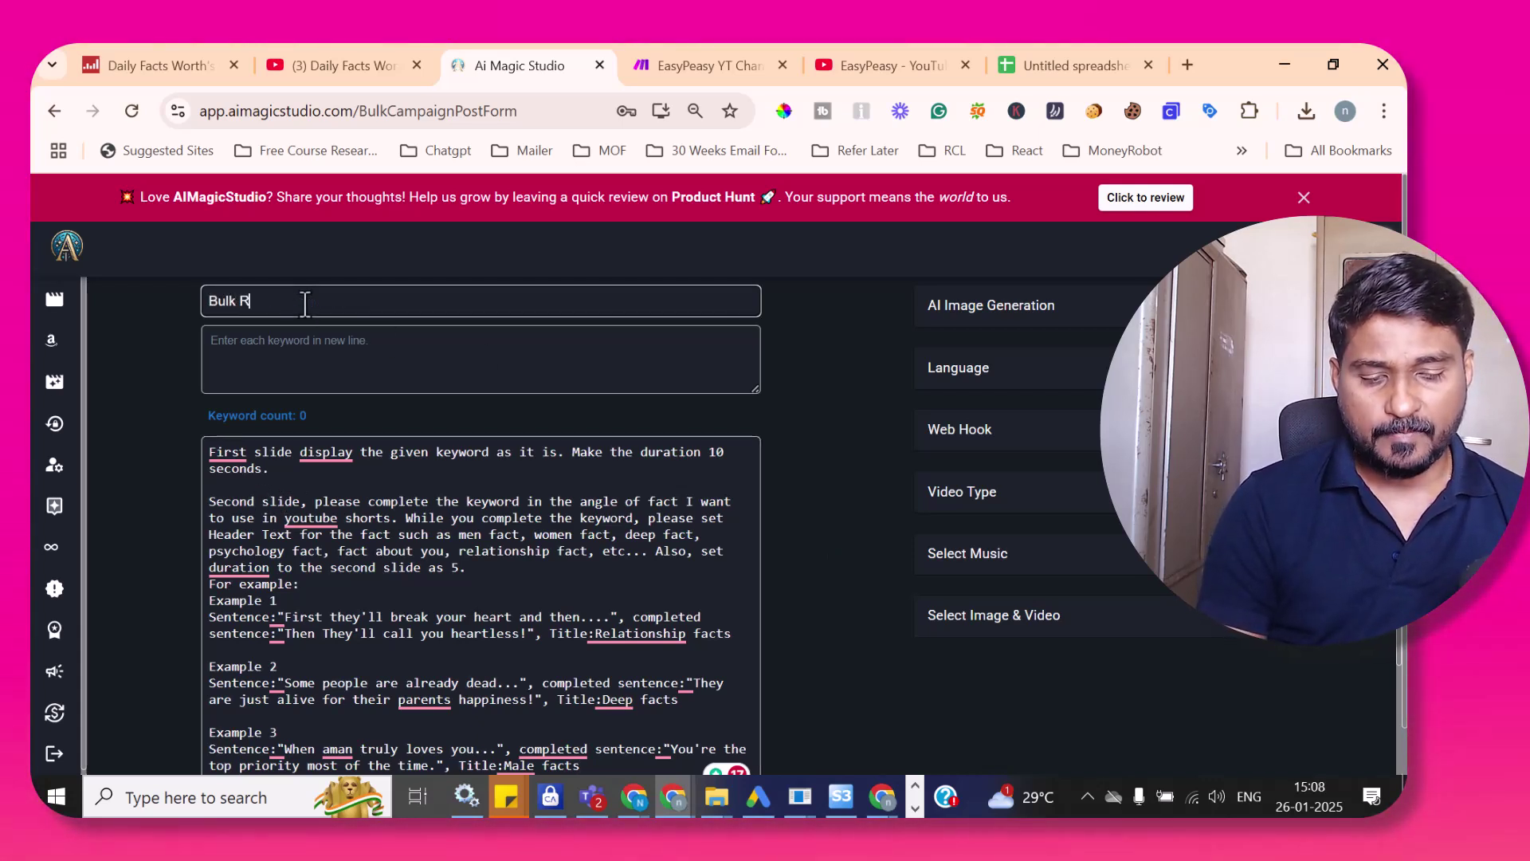
pyautogui.press('BackSpace')
pyautogui.press('BackSpace')
pyautogui.press('BackSpace')
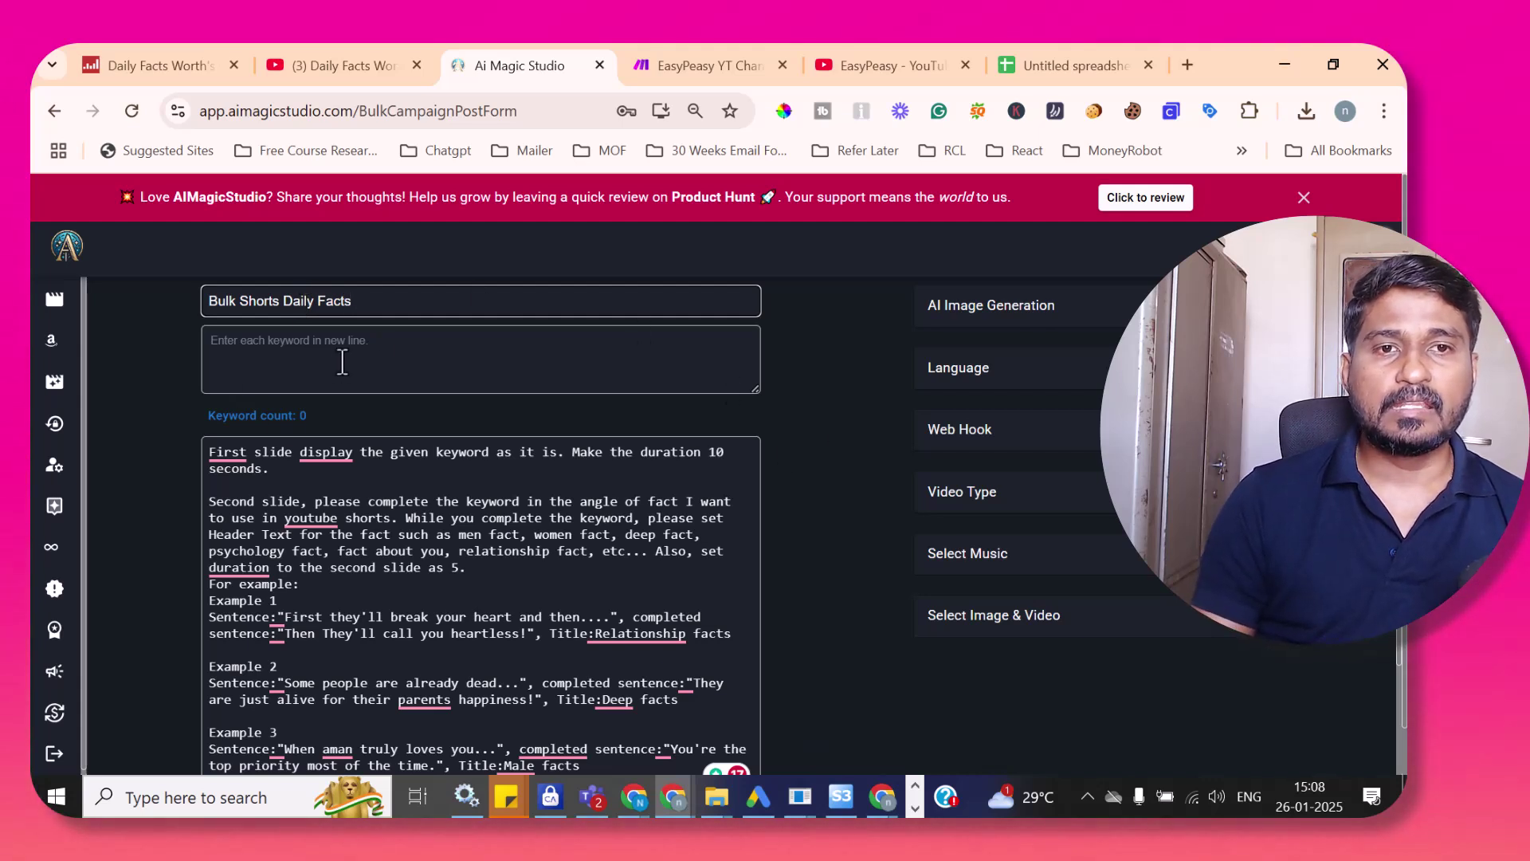
# - Copy the Shorts titles in A1:A43 of the spreadsheet and return to the bulk campaign form in Ai Magic Studio
pyautogui.click(1046, 66)
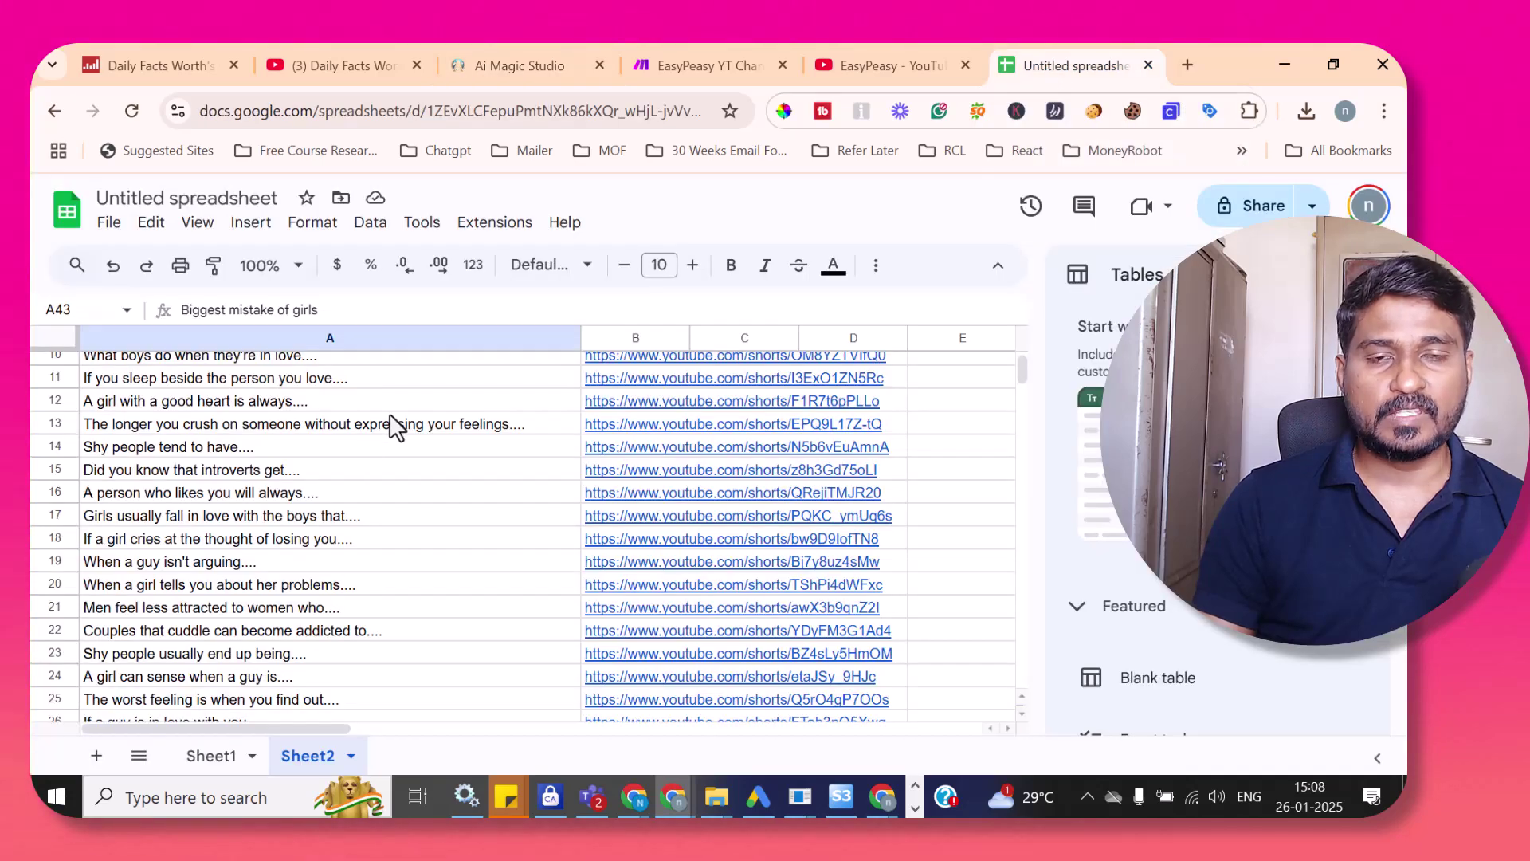
pyautogui.scroll(3, 347, 471)
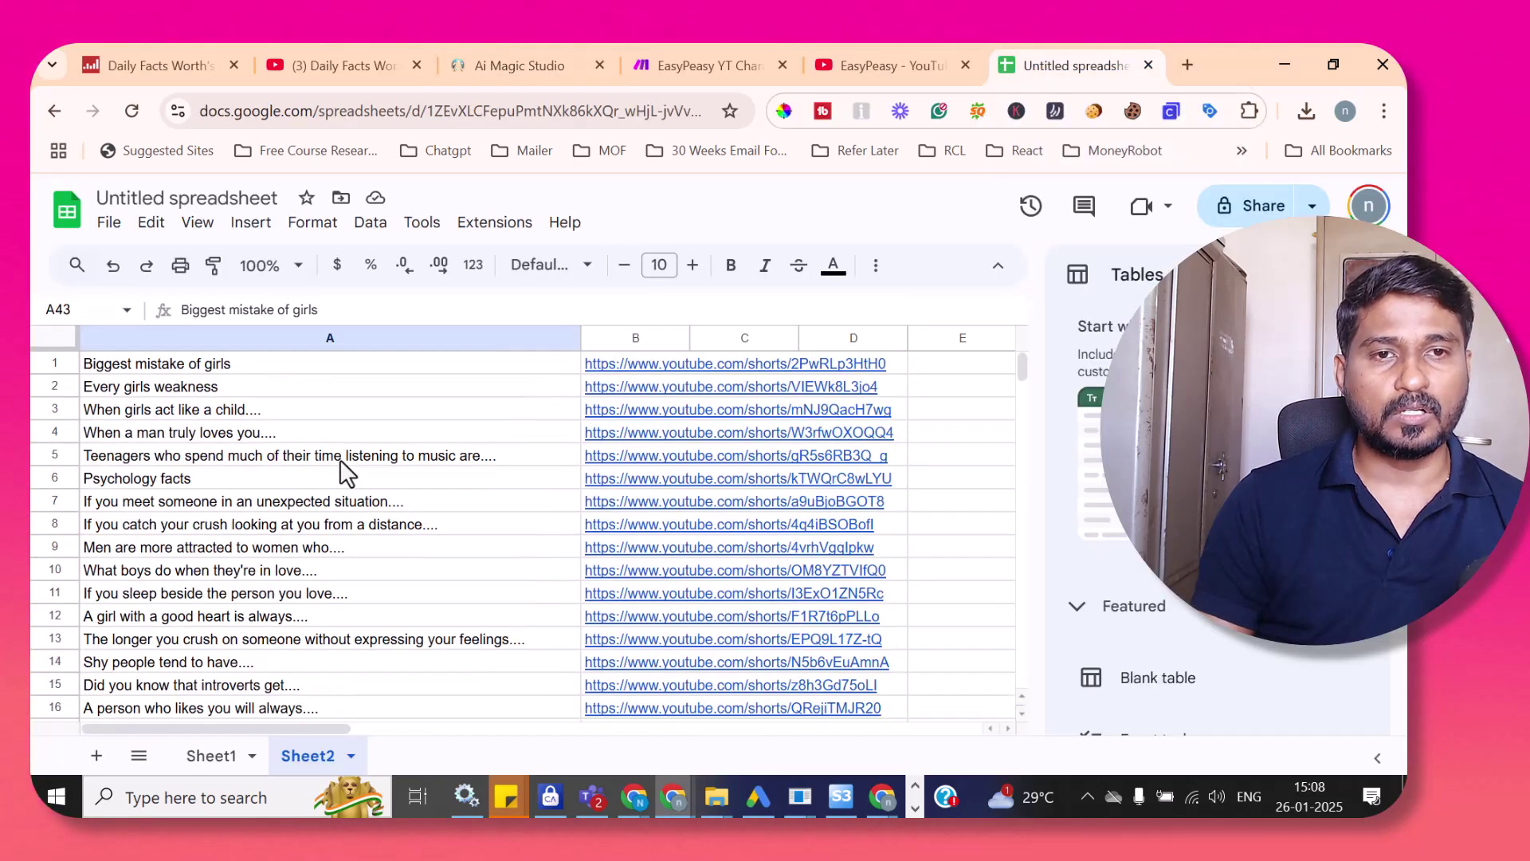
pyautogui.click(241, 363)
pyautogui.scroll(-10, 303, 480)
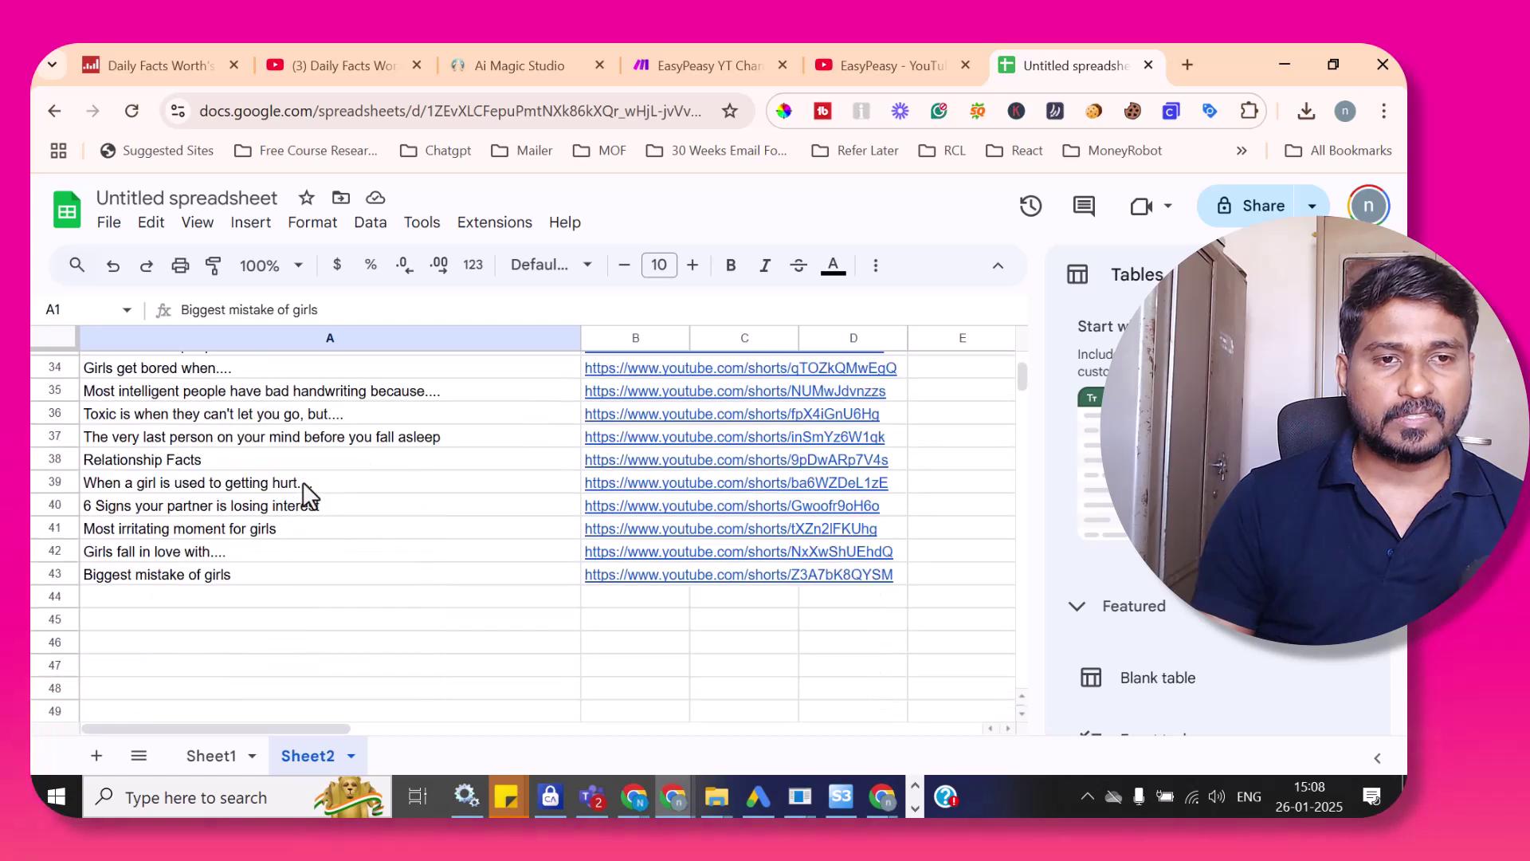
pyautogui.keyDown('shift'); pyautogui.click(257, 576); pyautogui.keyUp('shift')
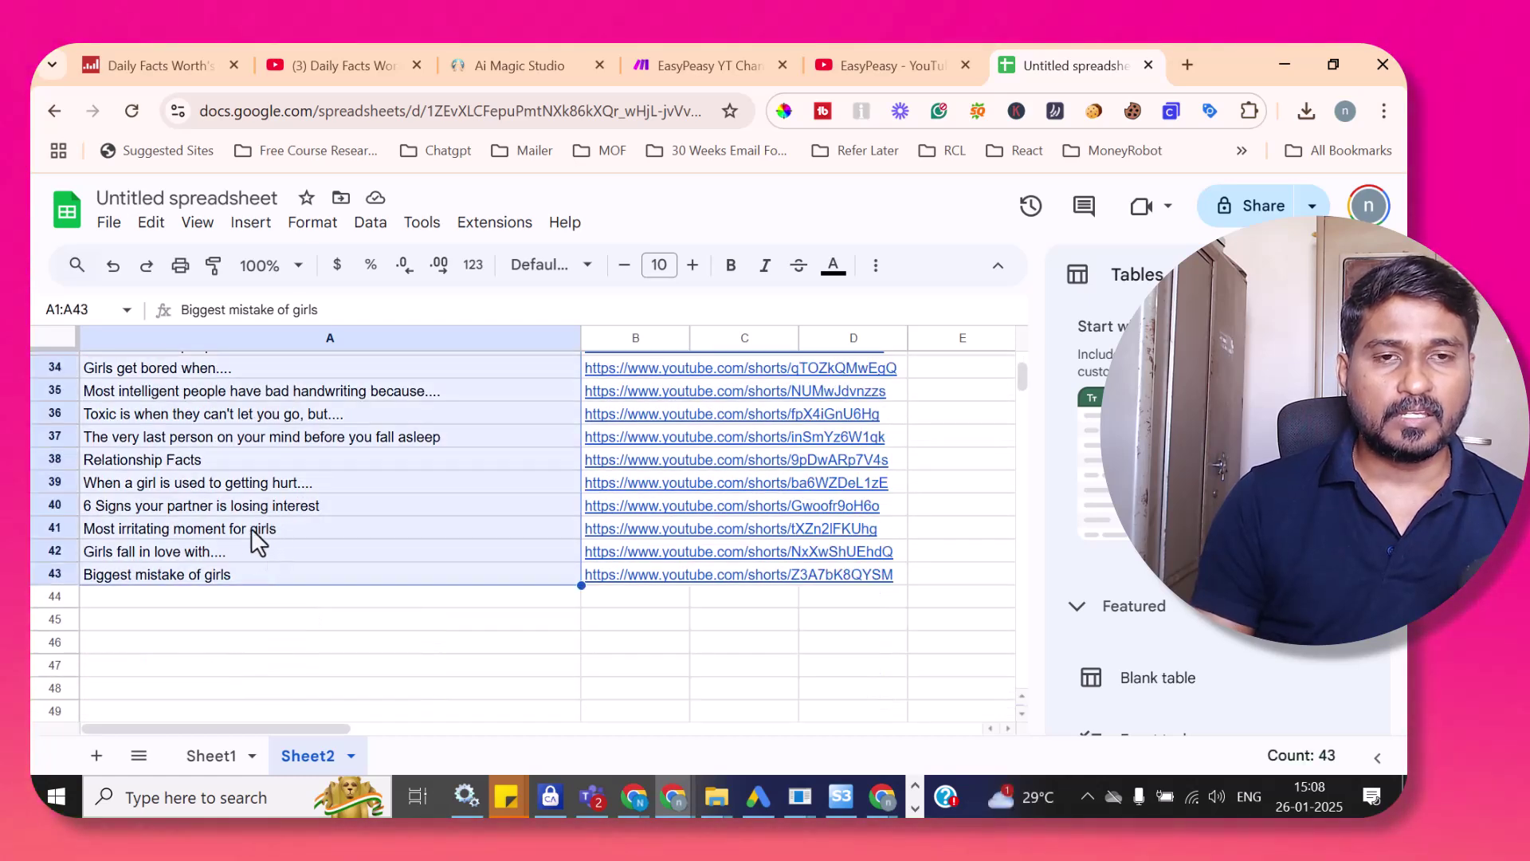
pyautogui.scroll(8, 239, 526)
pyautogui.scroll(2, 228, 536)
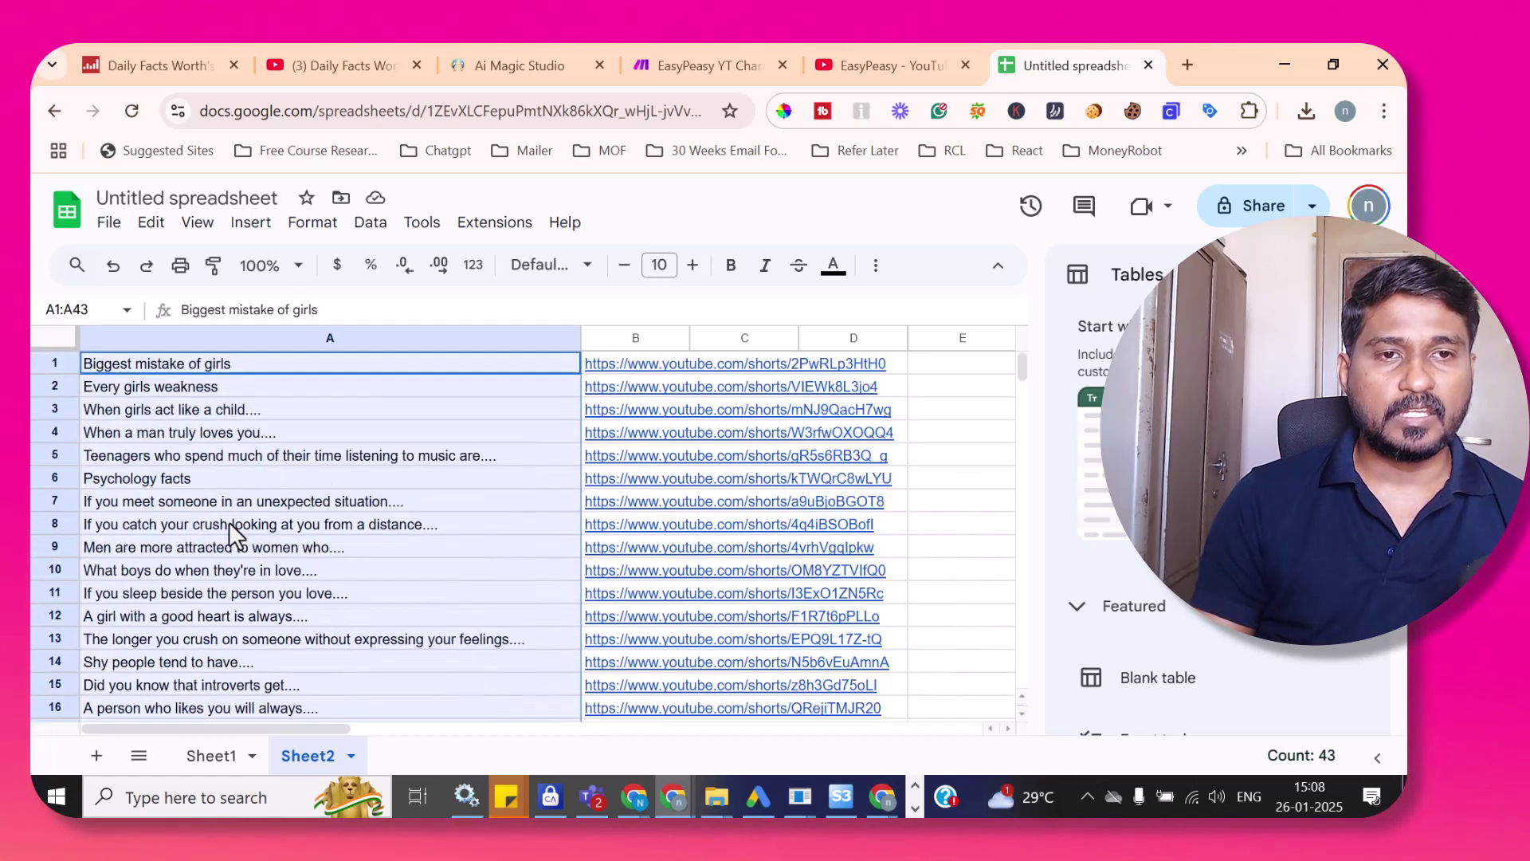
pyautogui.rightClick(239, 422)
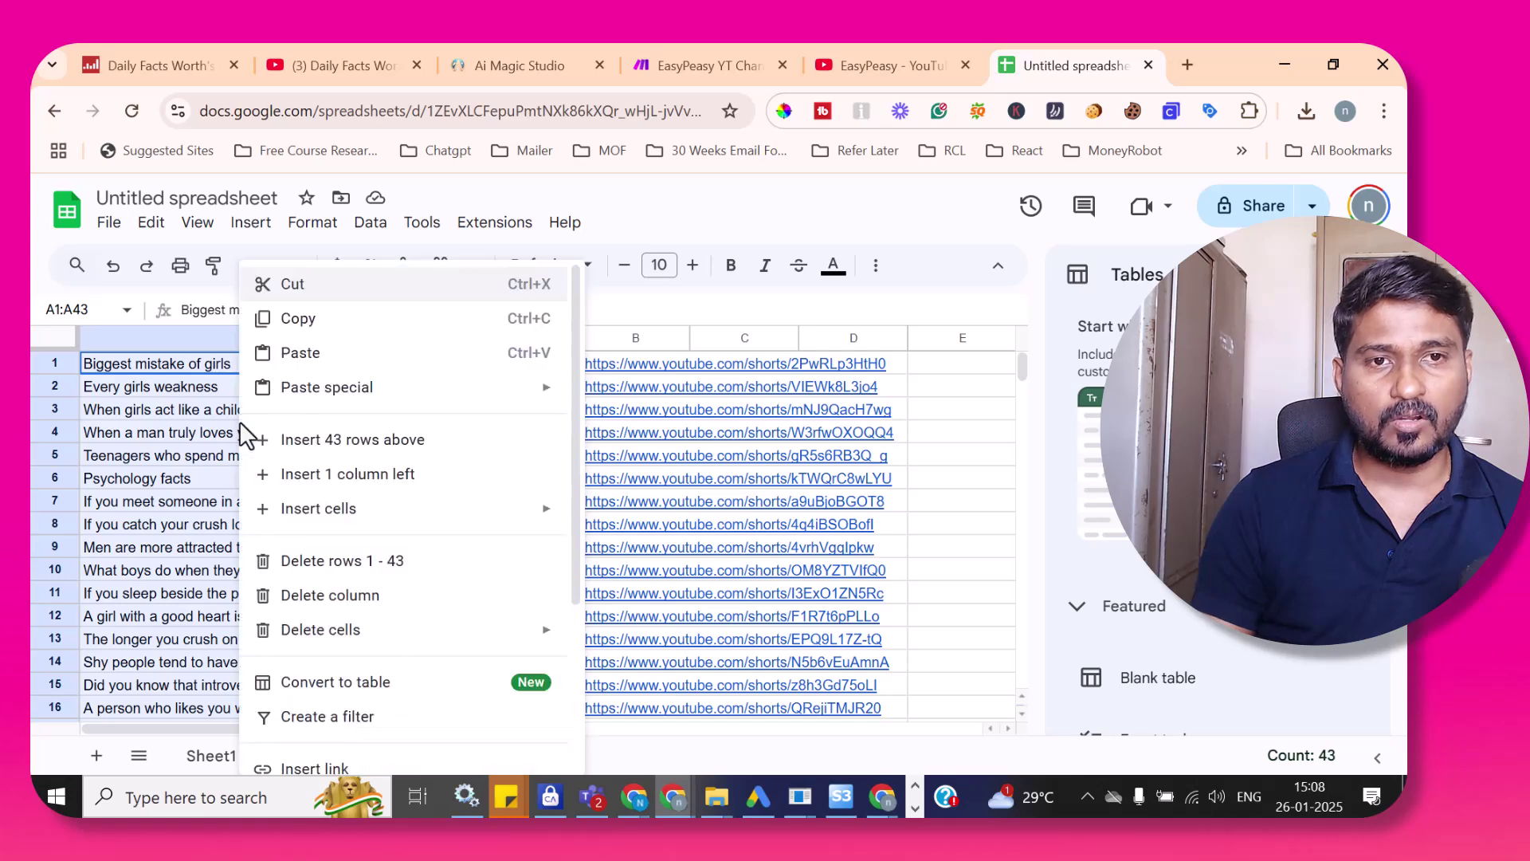
pyautogui.click(303, 318)
pyautogui.click(490, 64)
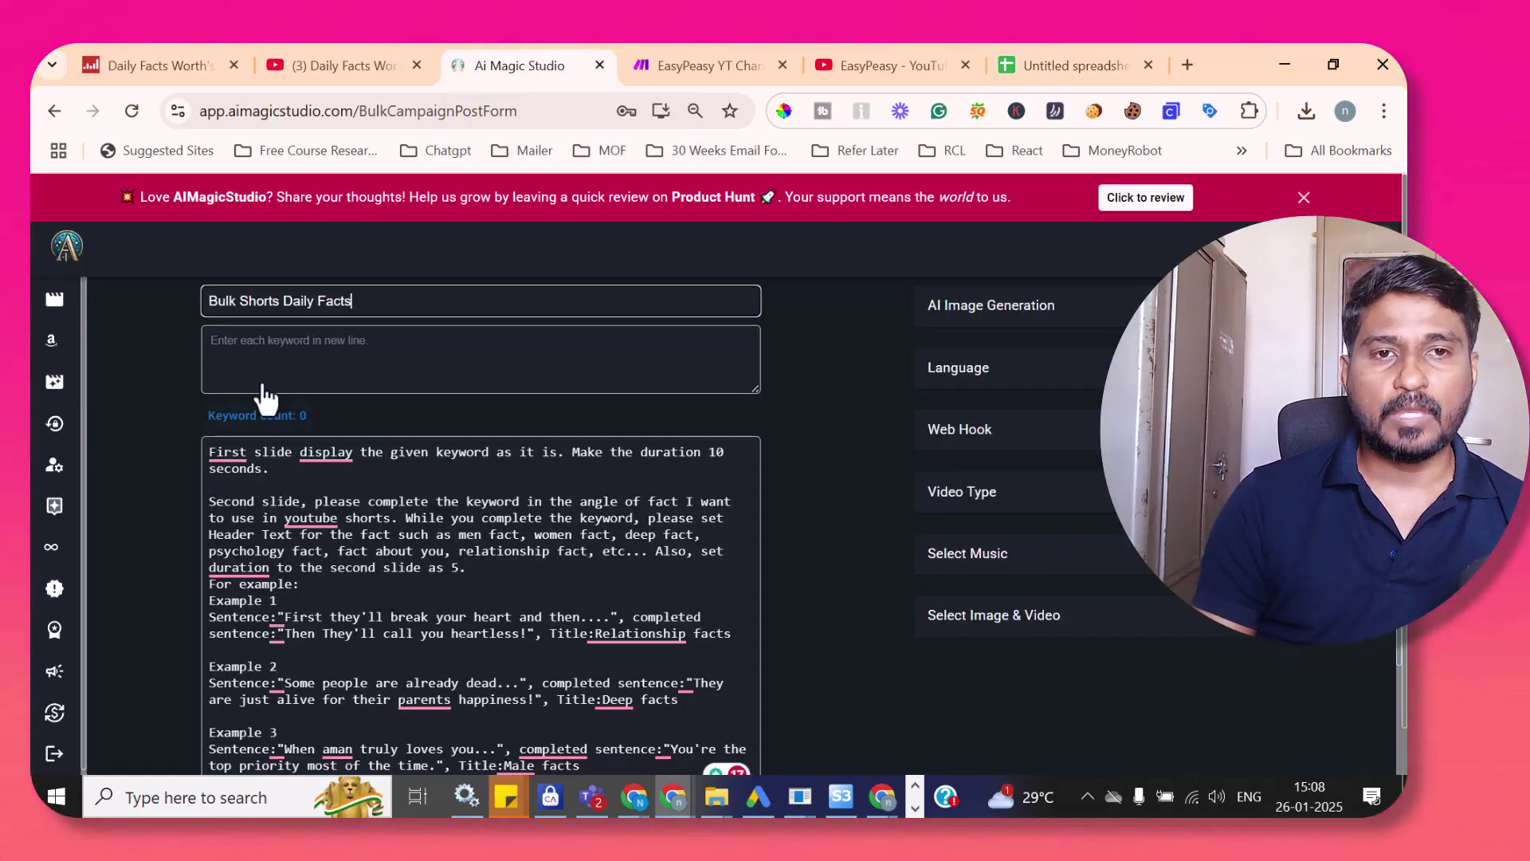
# - Paste the copied Shorts titles as plain text into the keyword box and set the number of videos to render to 2
pyautogui.rightClick(250, 352)
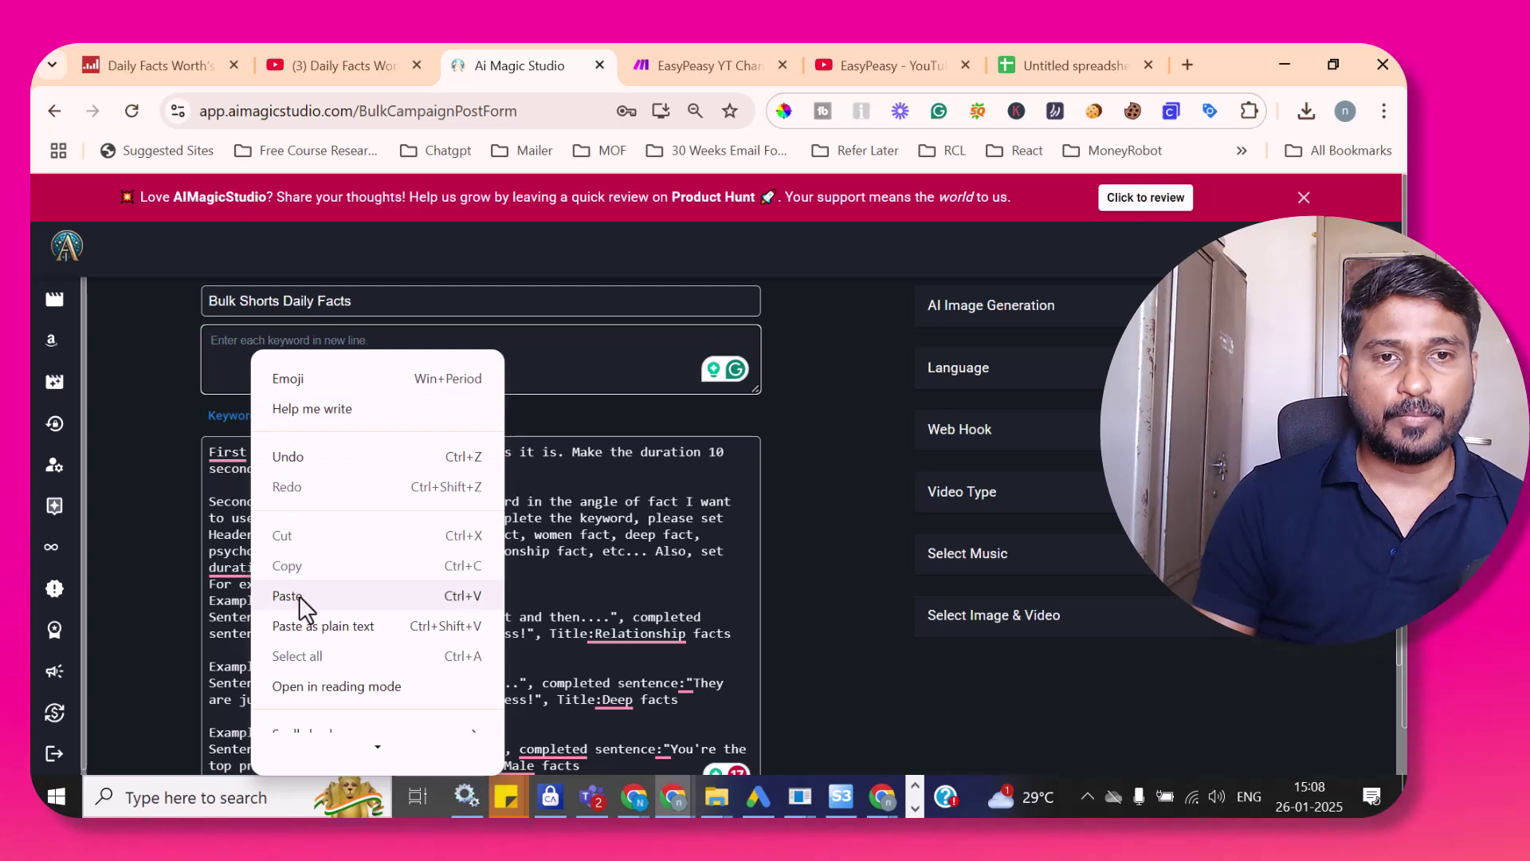
pyautogui.click(313, 626)
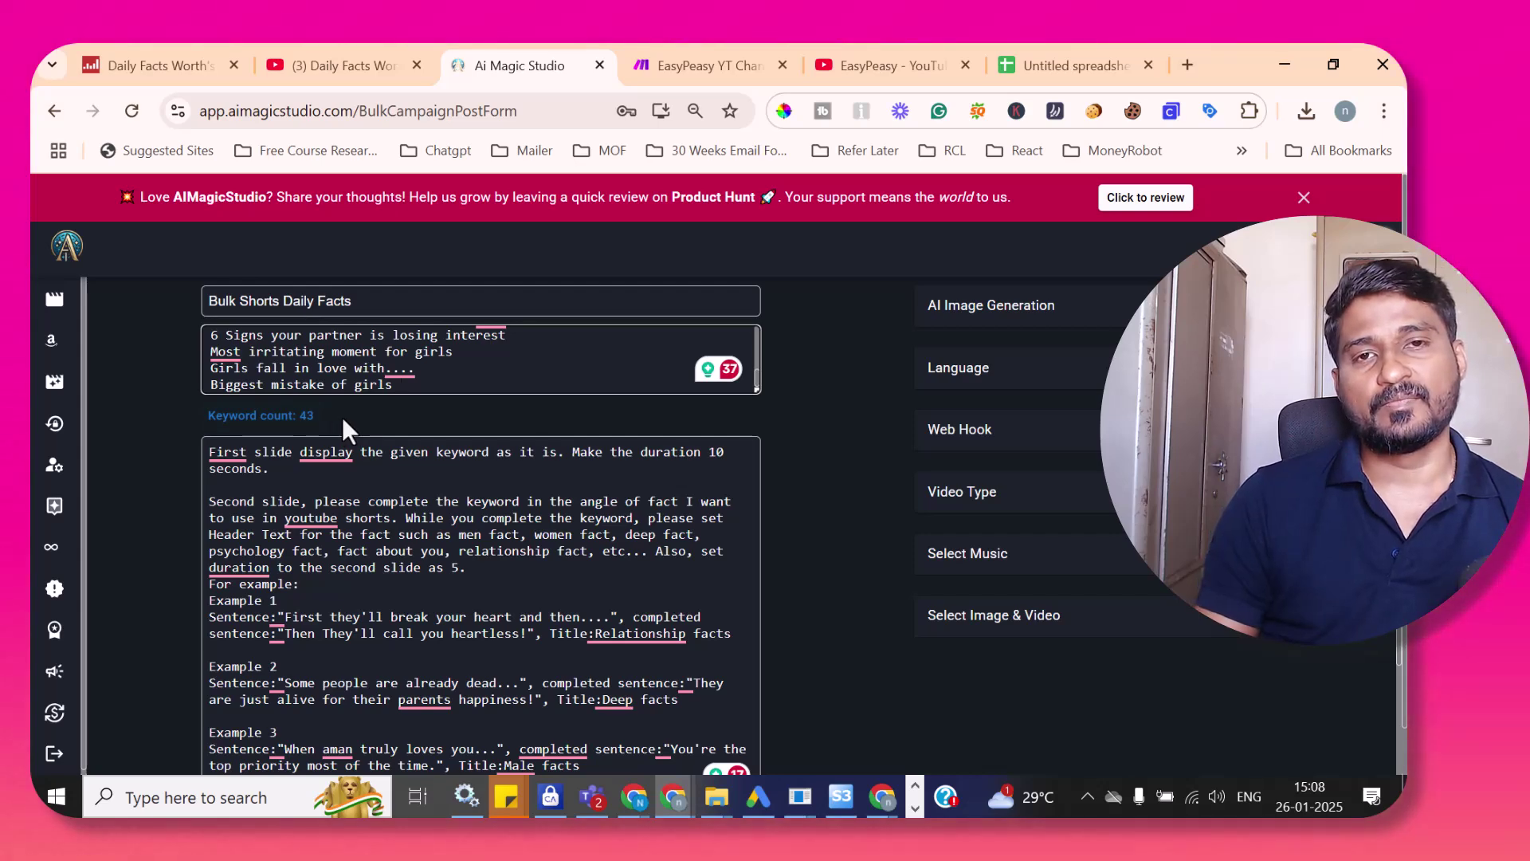
pyautogui.scroll(-4, 840, 462)
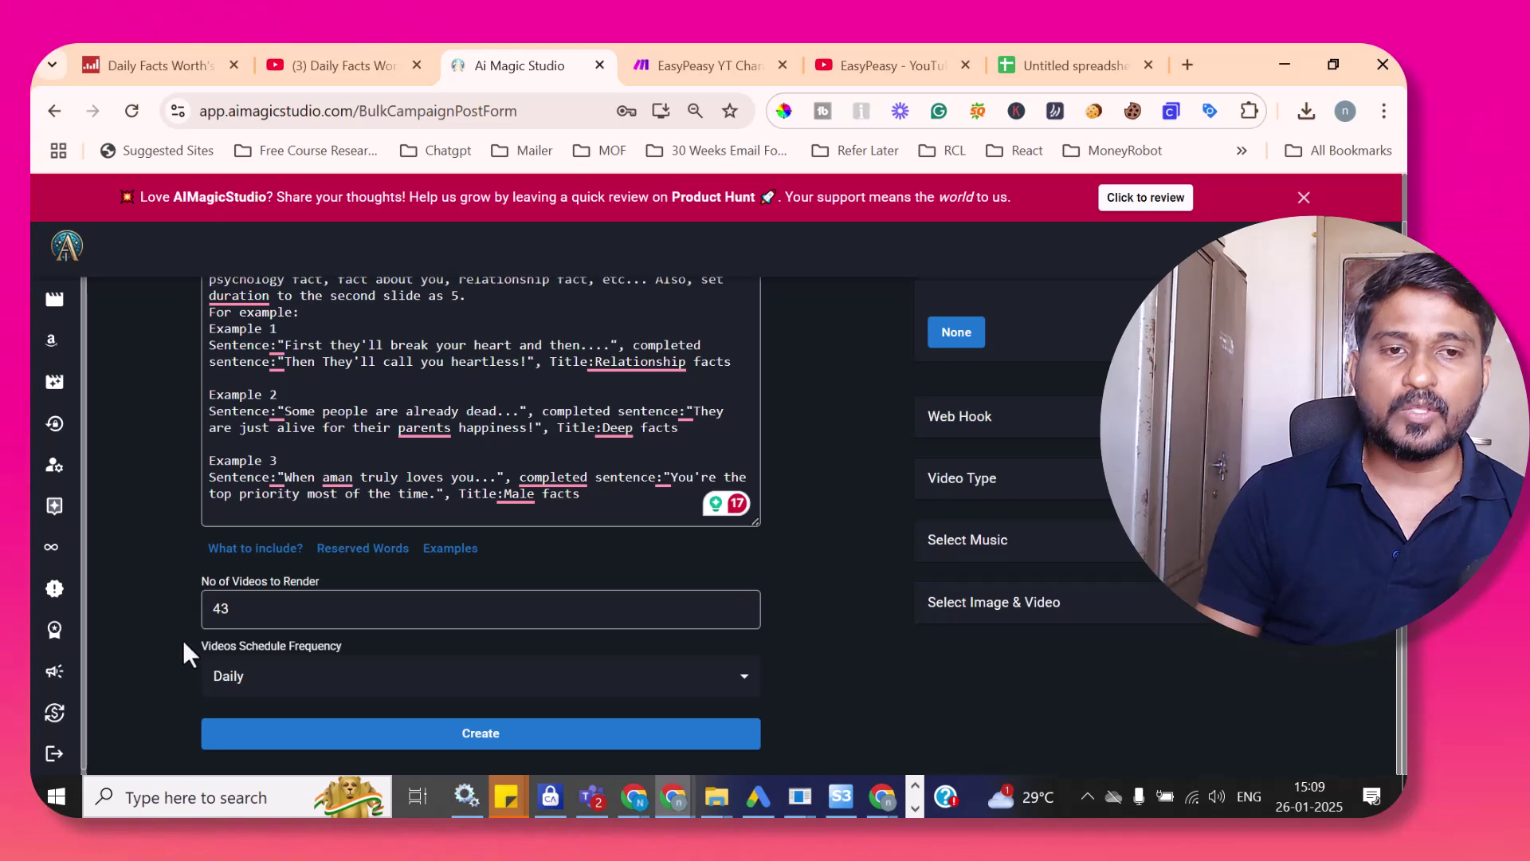
pyautogui.moveTo(254, 609); pyautogui.dragTo(213, 609)
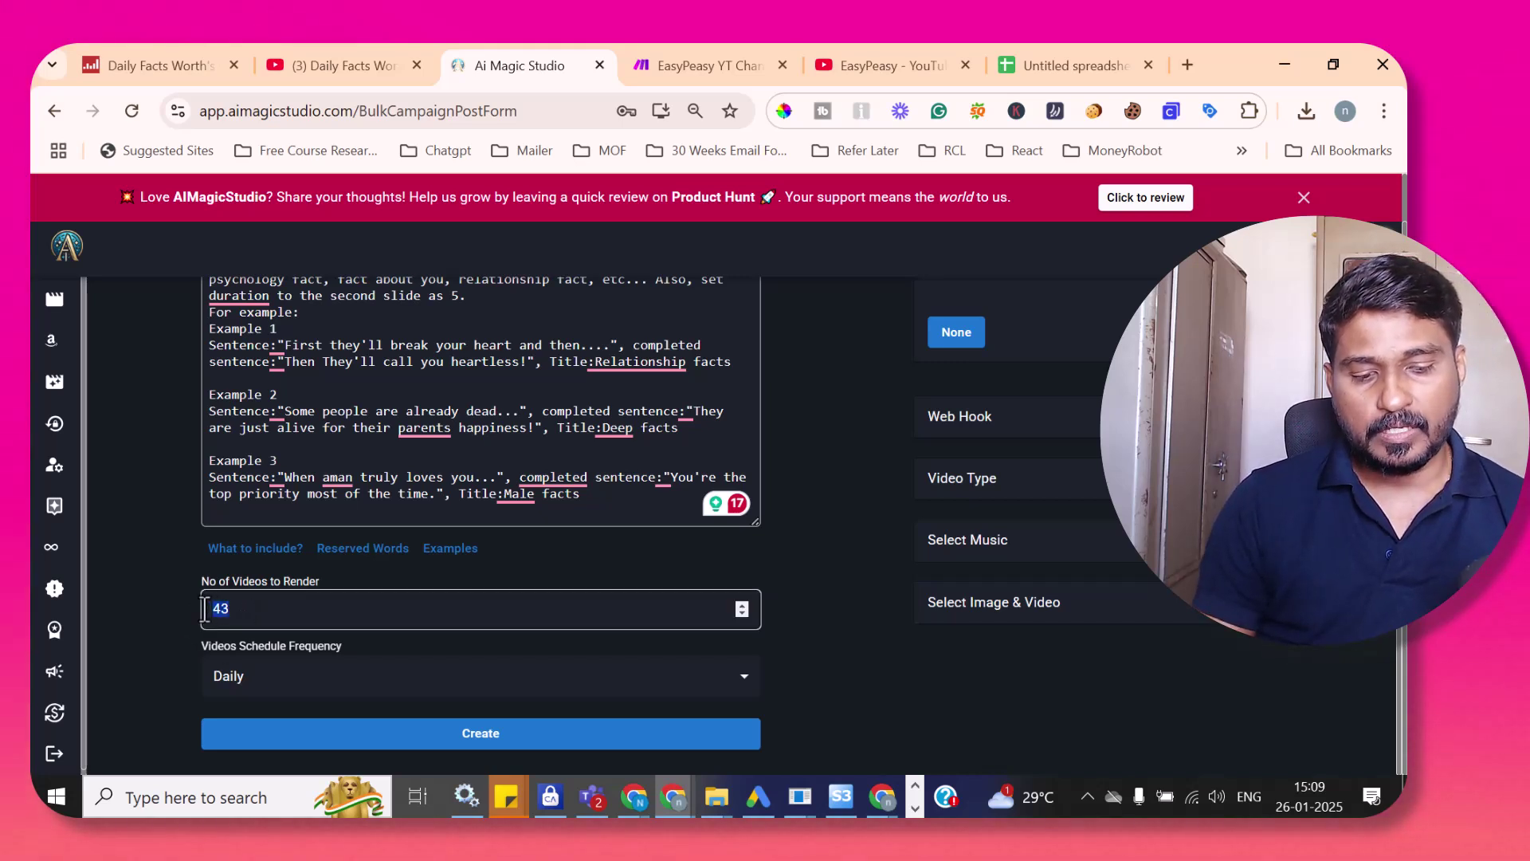
pyautogui.write('2')
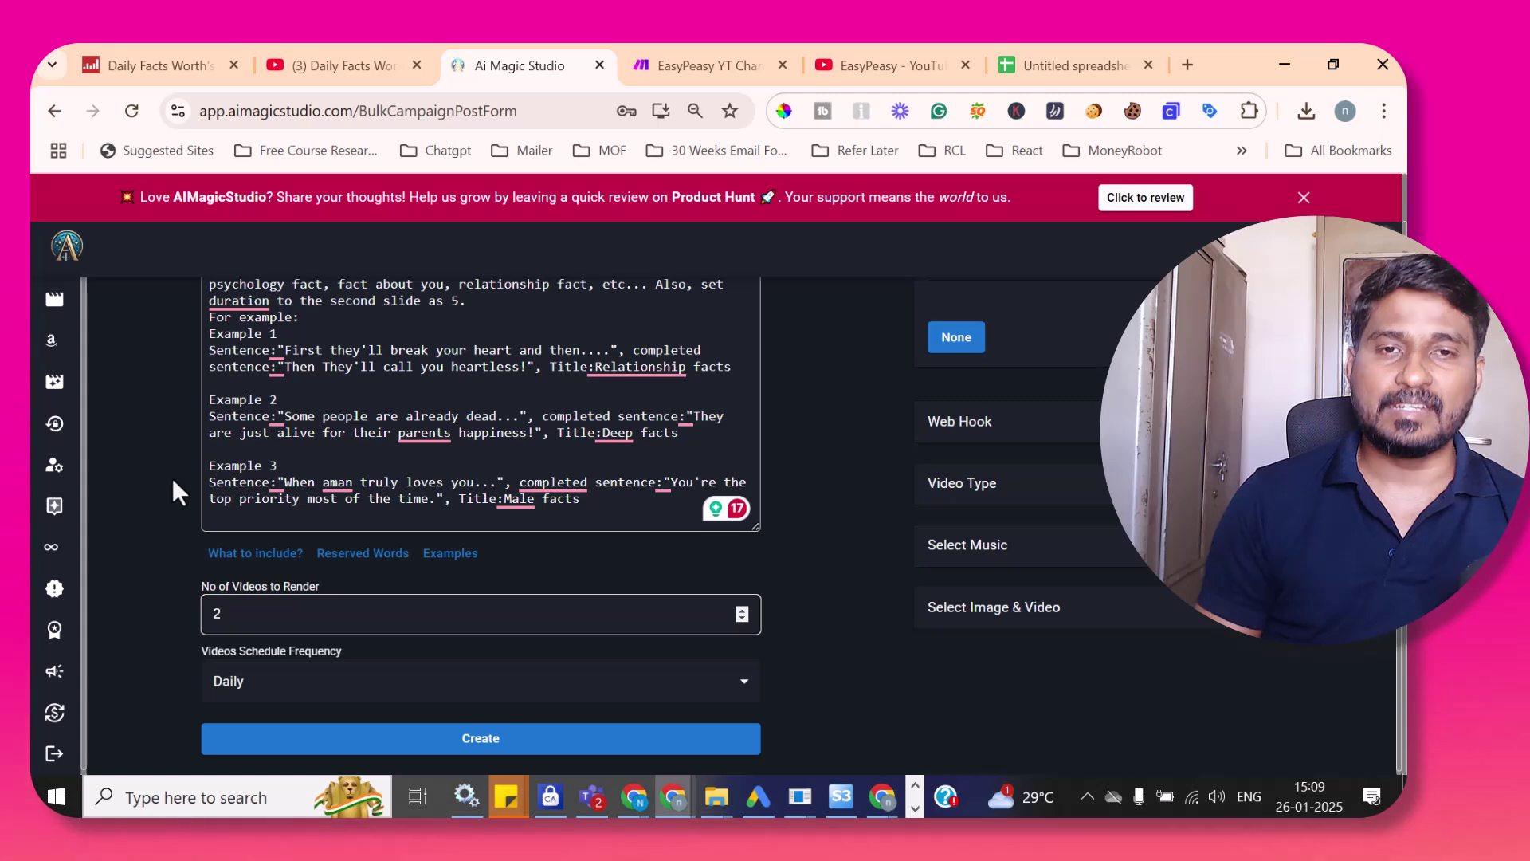
pyautogui.scroll(3, 172, 476)
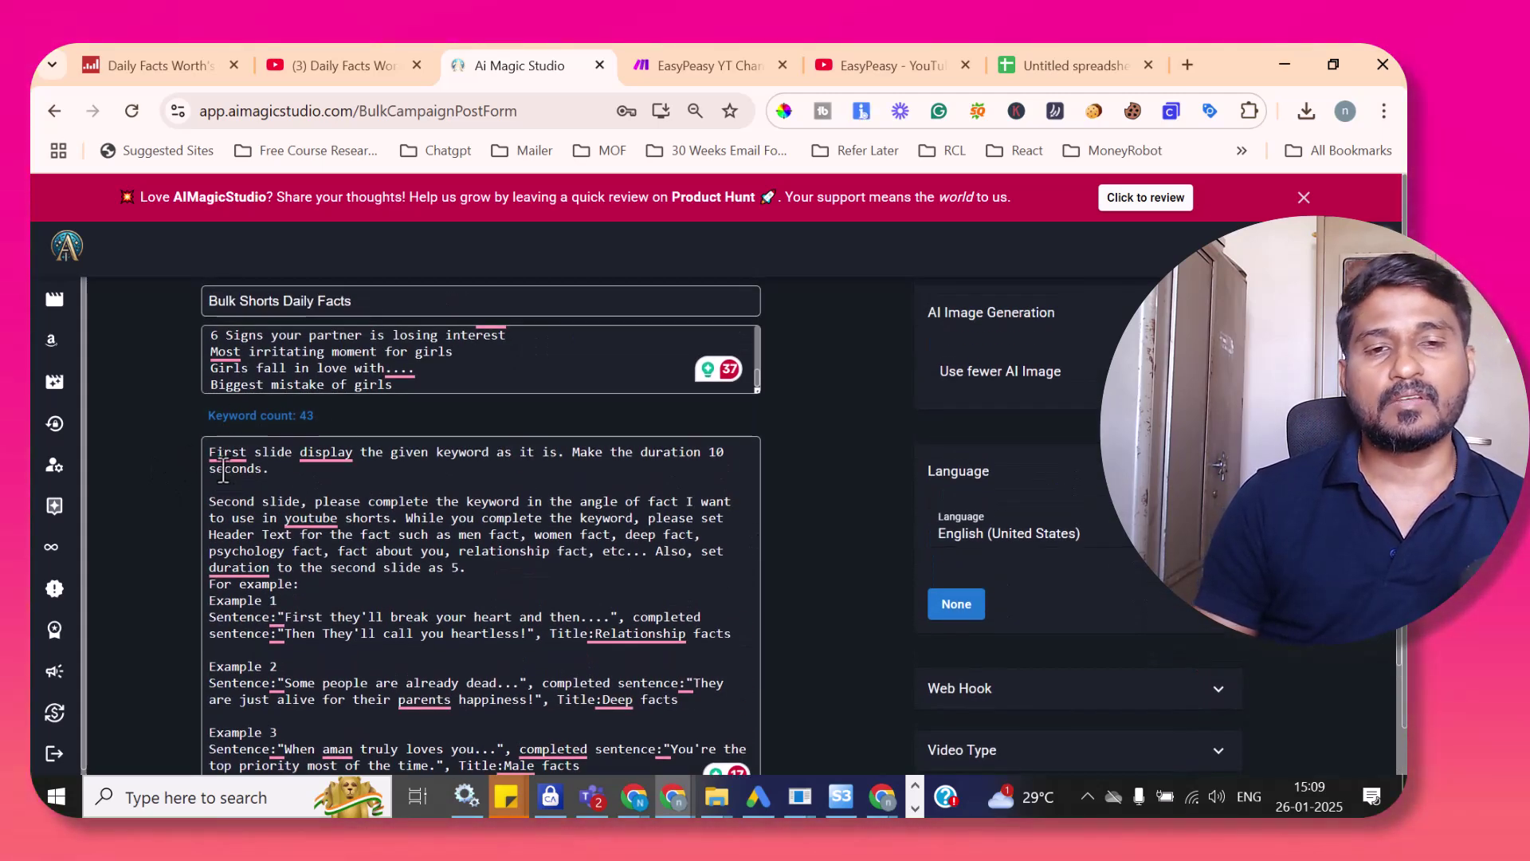
pyautogui.moveTo(228, 456)
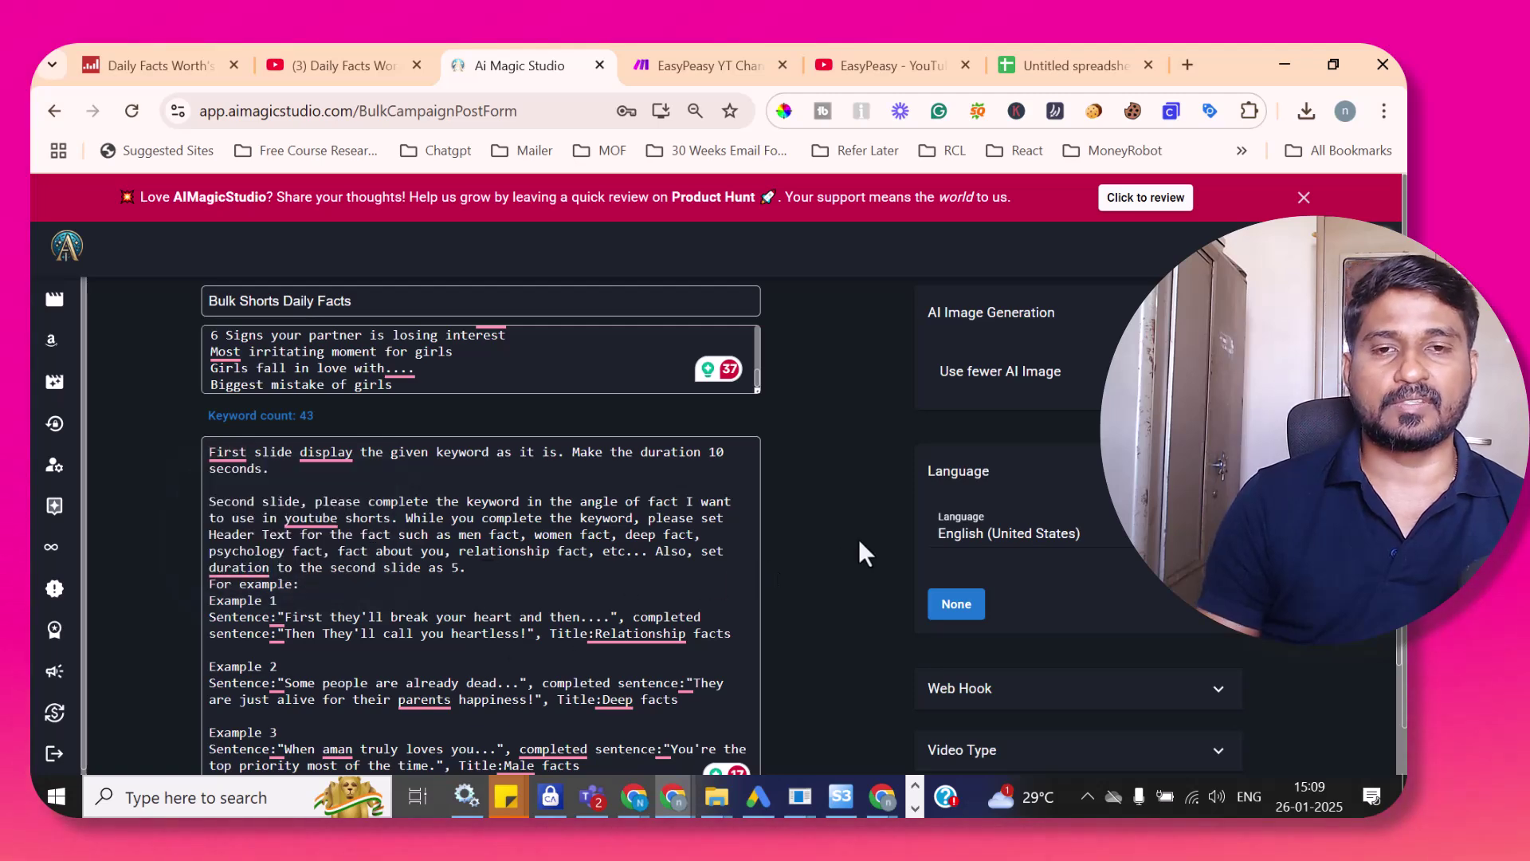
pyautogui.scroll(-1, 837, 510)
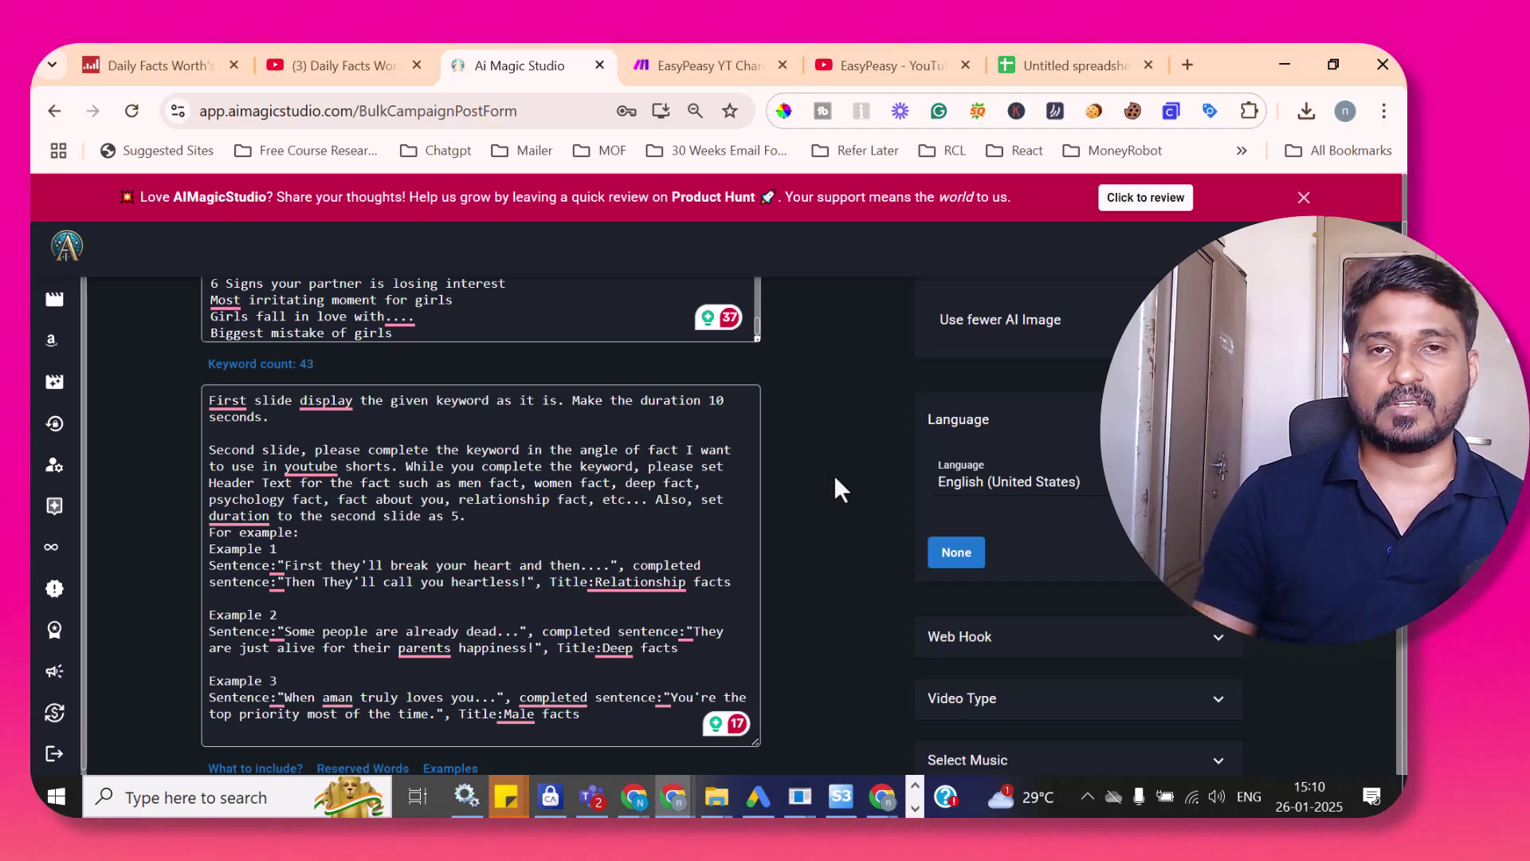
pyautogui.scroll(-2, 836, 482)
pyautogui.scroll(2, 839, 435)
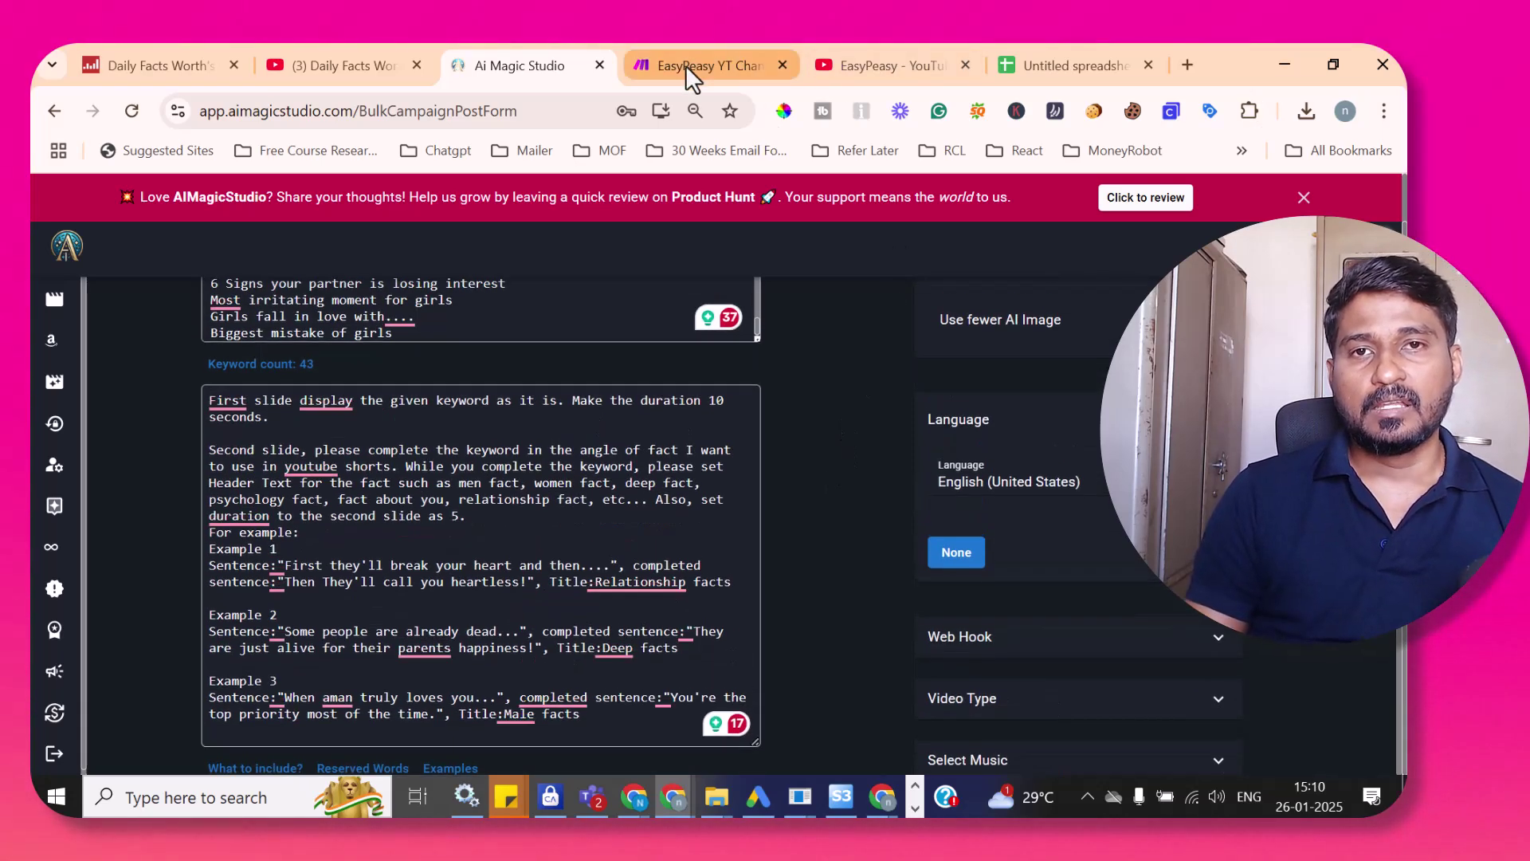
# - Switch to the EasyPeasy YT Channel scenario in Make, copy the webhook address from its Webhooks module and close the module settings
pyautogui.moveTo(686, 64)
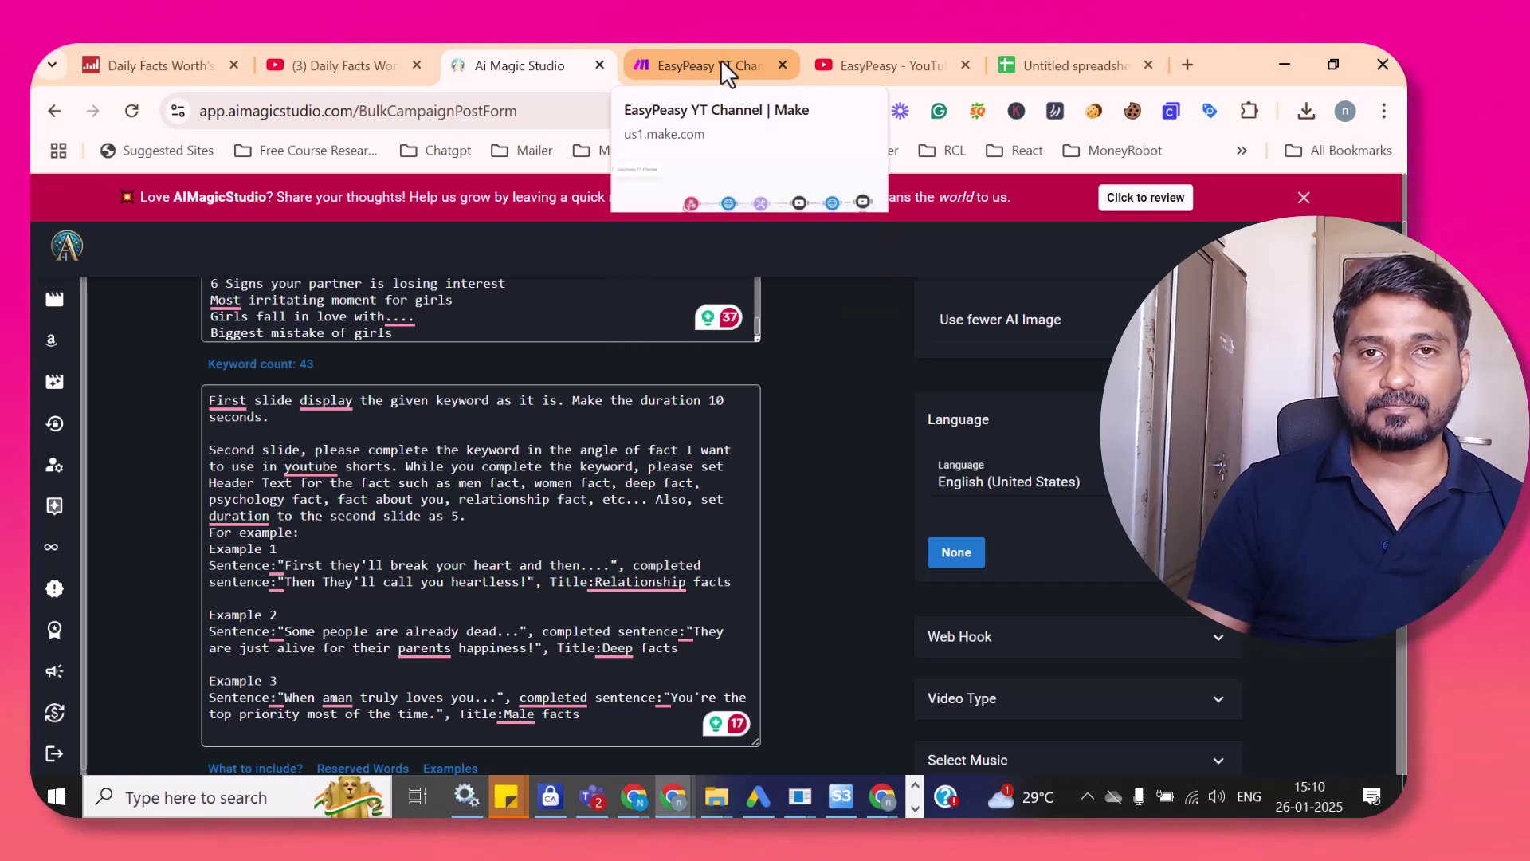
pyautogui.click(720, 62)
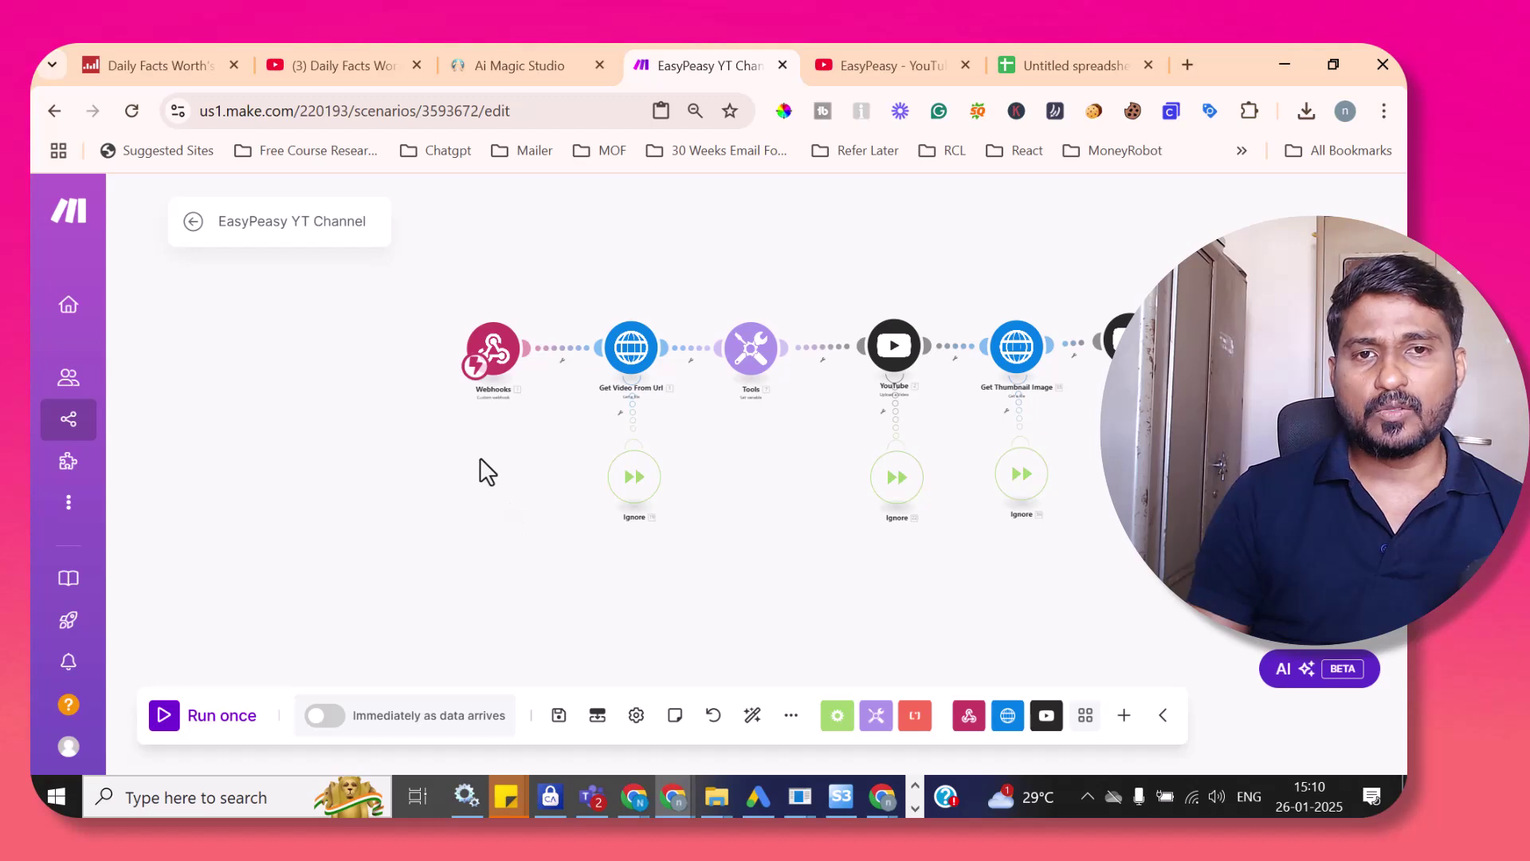
pyautogui.scroll(3, 484, 457)
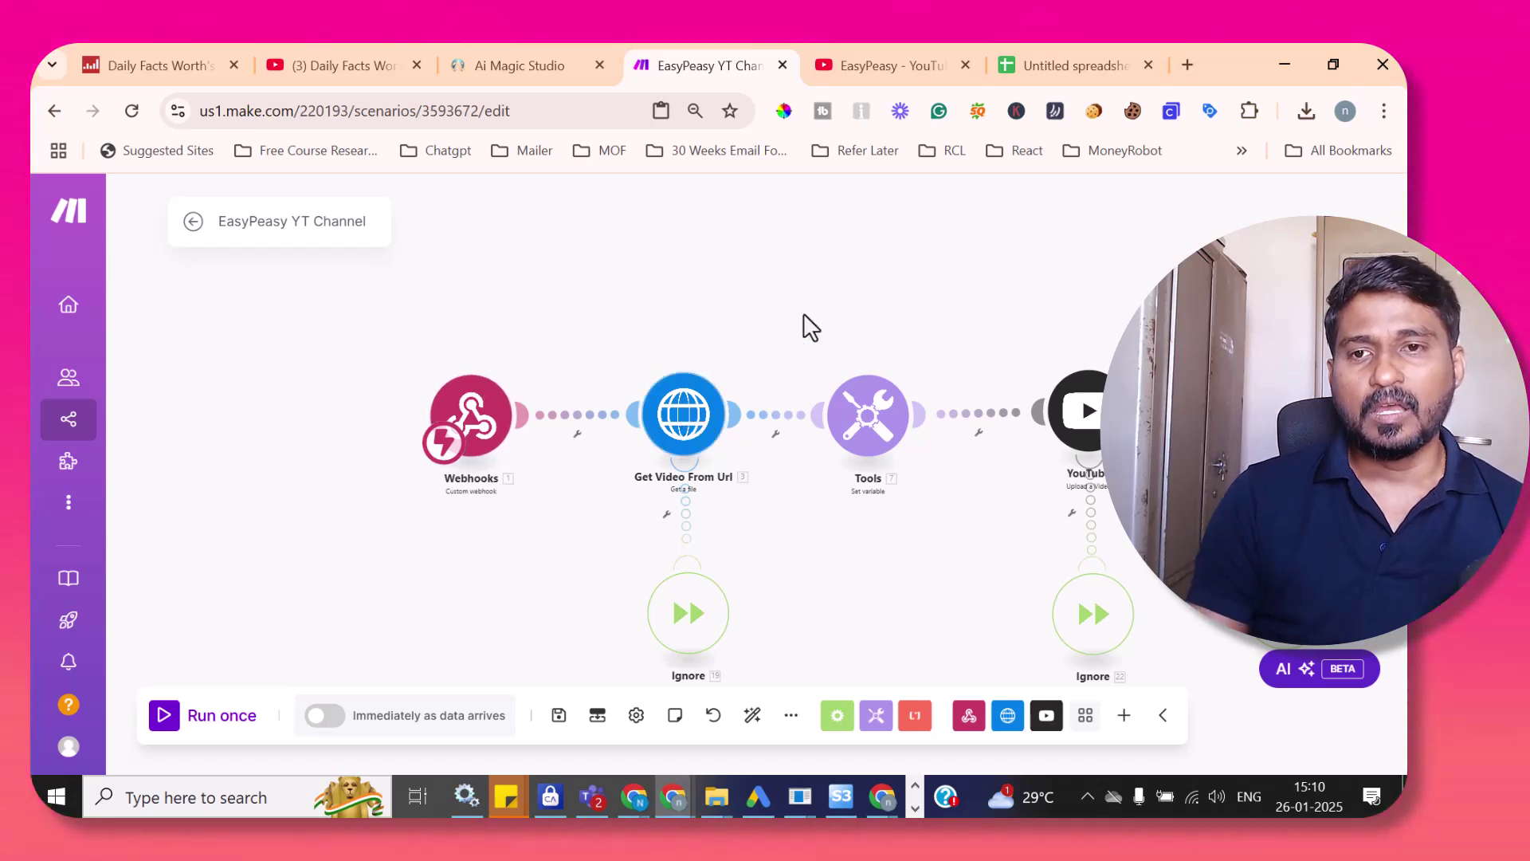
pyautogui.hscroll(3, 924, 446)
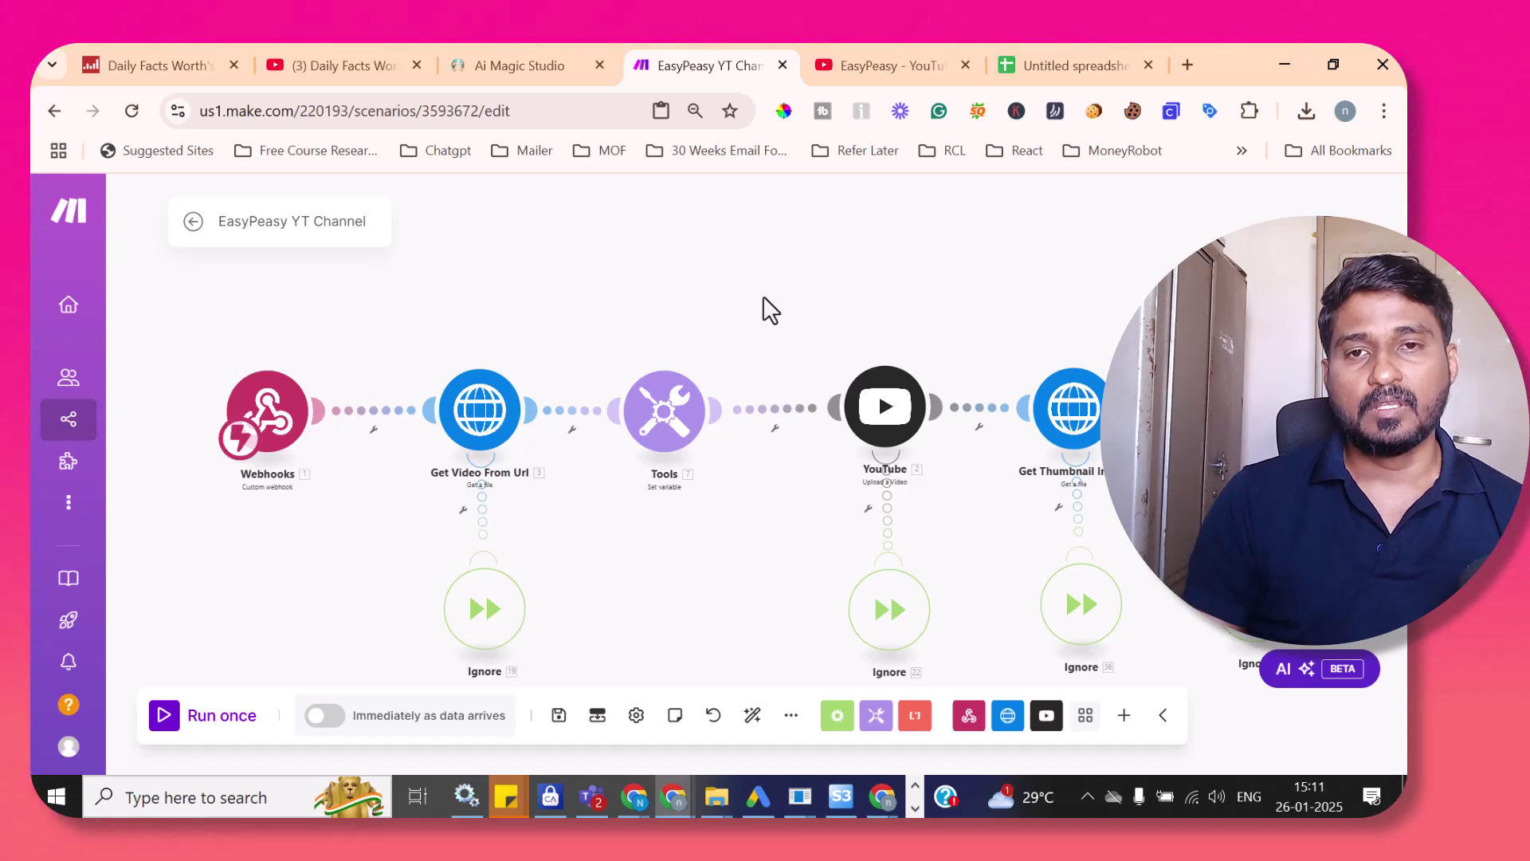
pyautogui.moveTo(761, 353); pyautogui.dragTo(853, 341)
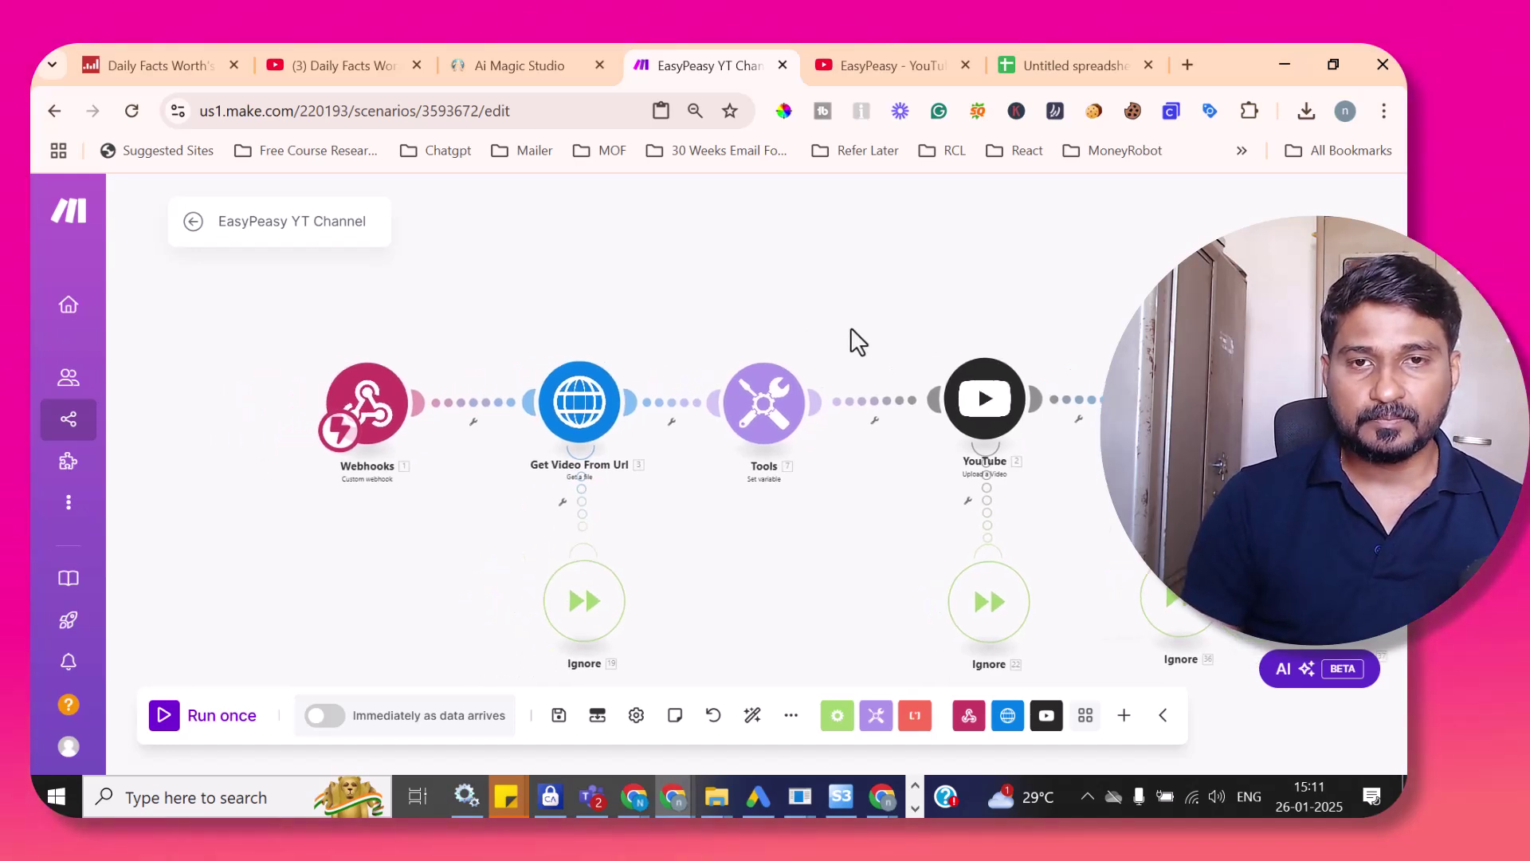
pyautogui.click(368, 407)
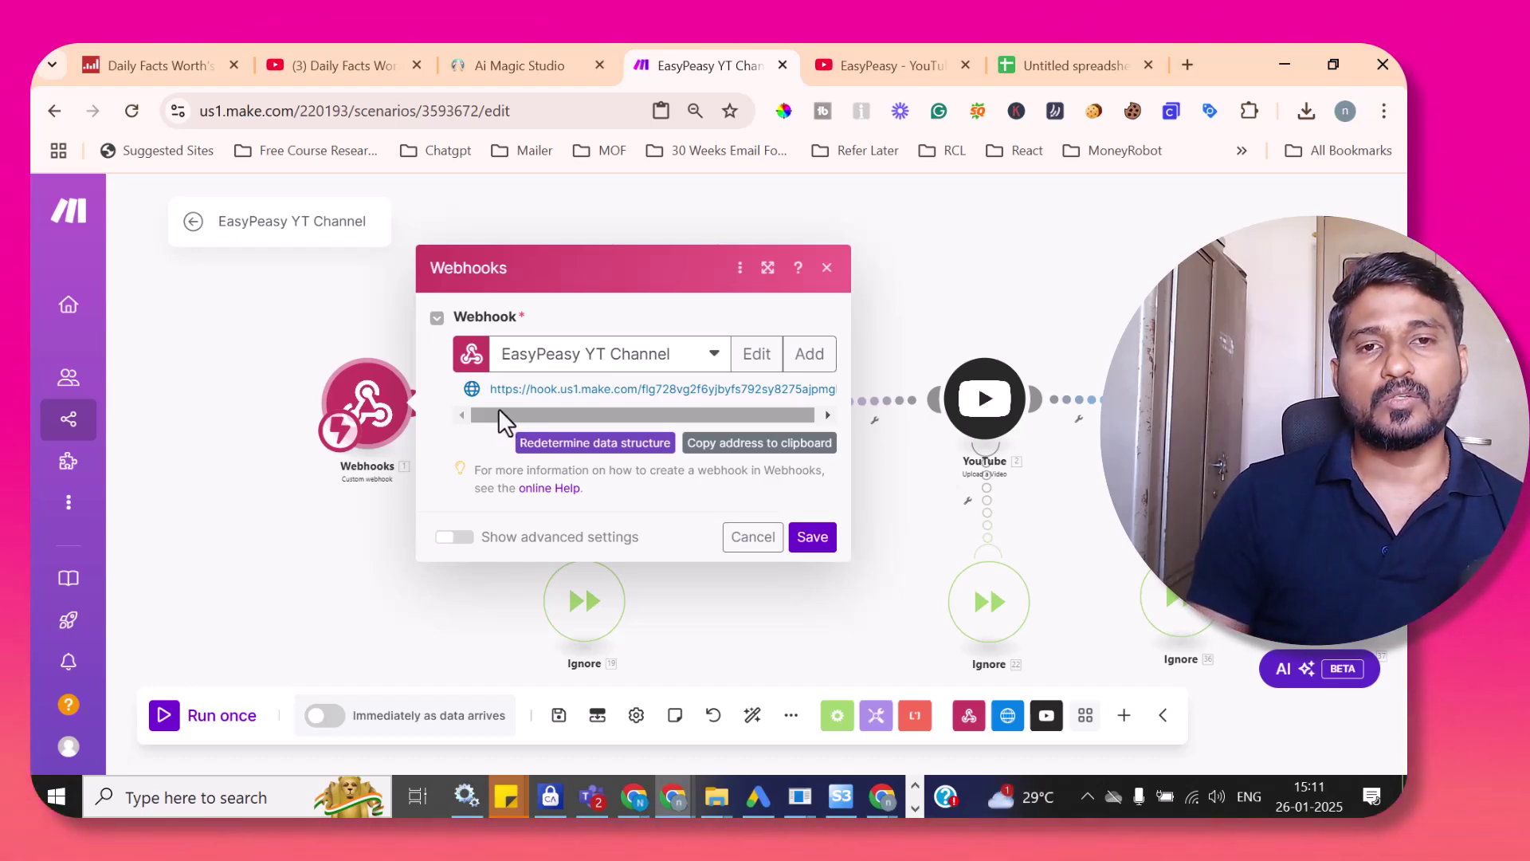
pyautogui.moveTo(491, 389); pyautogui.dragTo(513, 389)
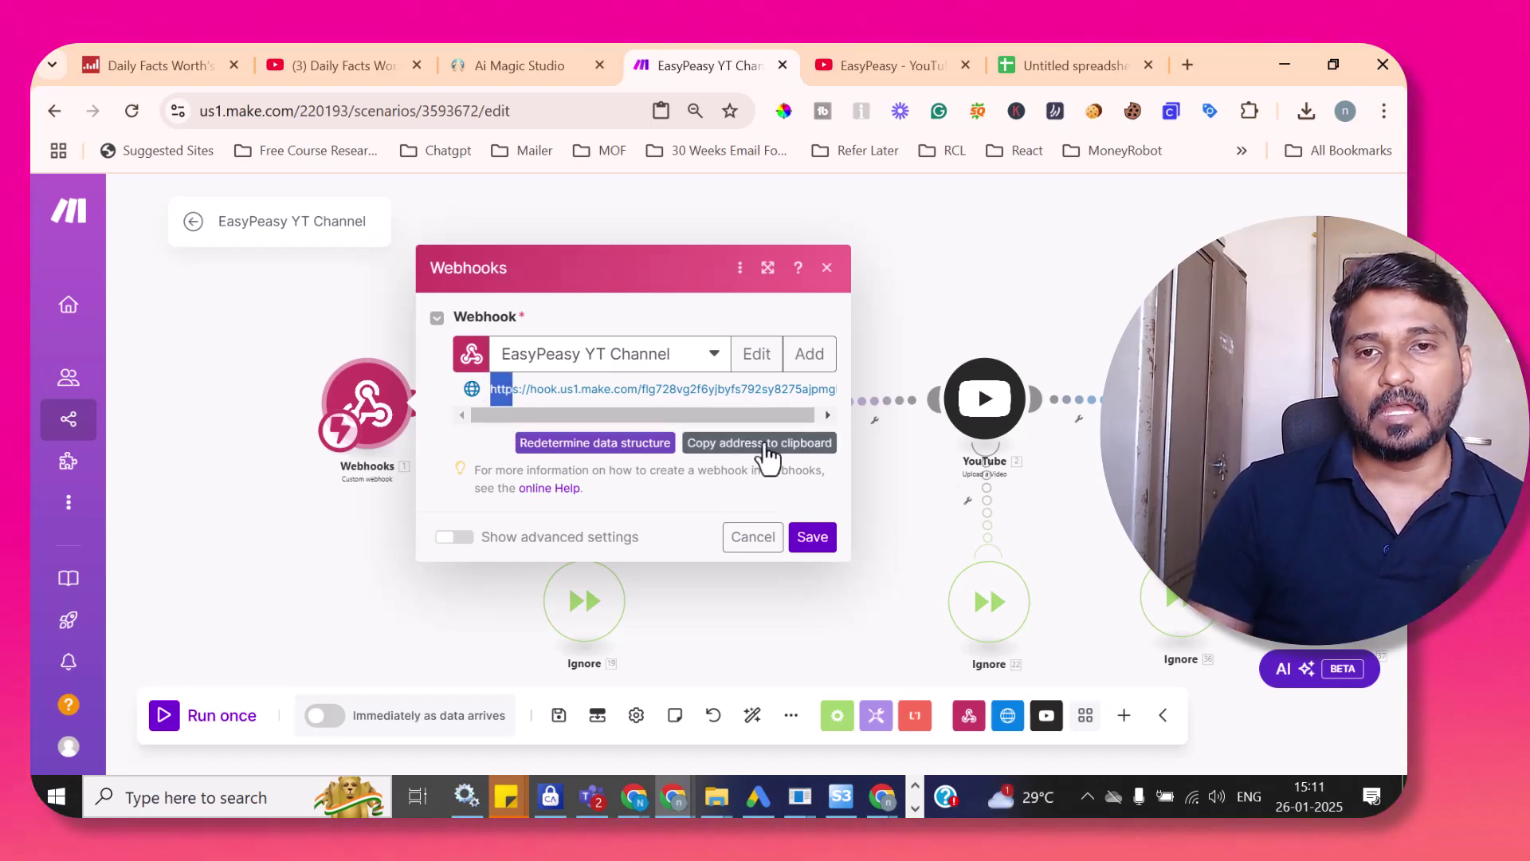
pyautogui.click(767, 446)
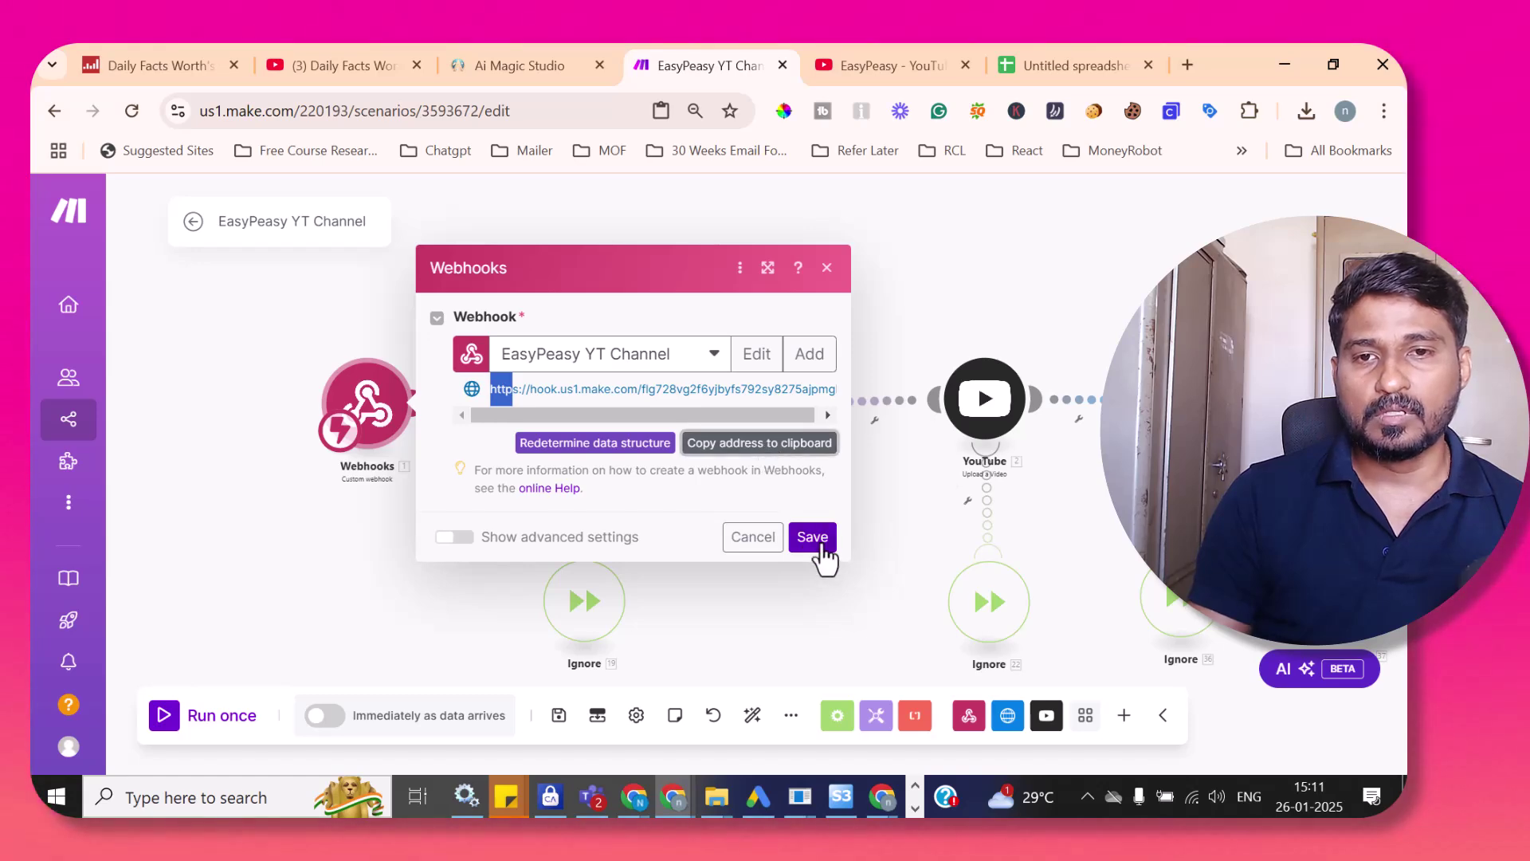
pyautogui.click(827, 268)
# - Return to Ai Magic Studio, start a new webhook in its webhook list and paste the copied address as the URL
pyautogui.click(514, 63)
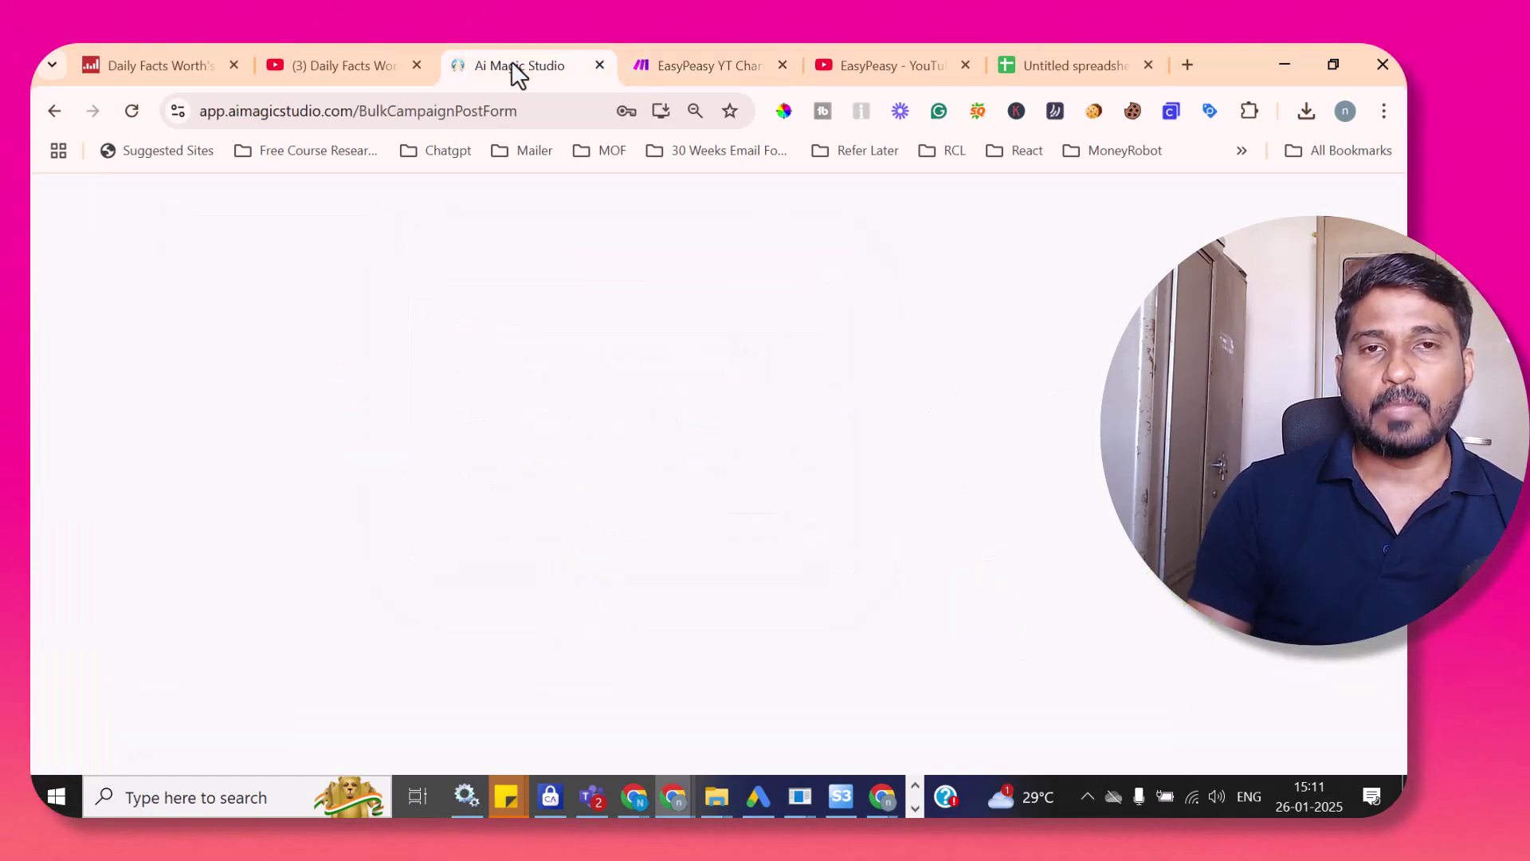
pyautogui.click(67, 247)
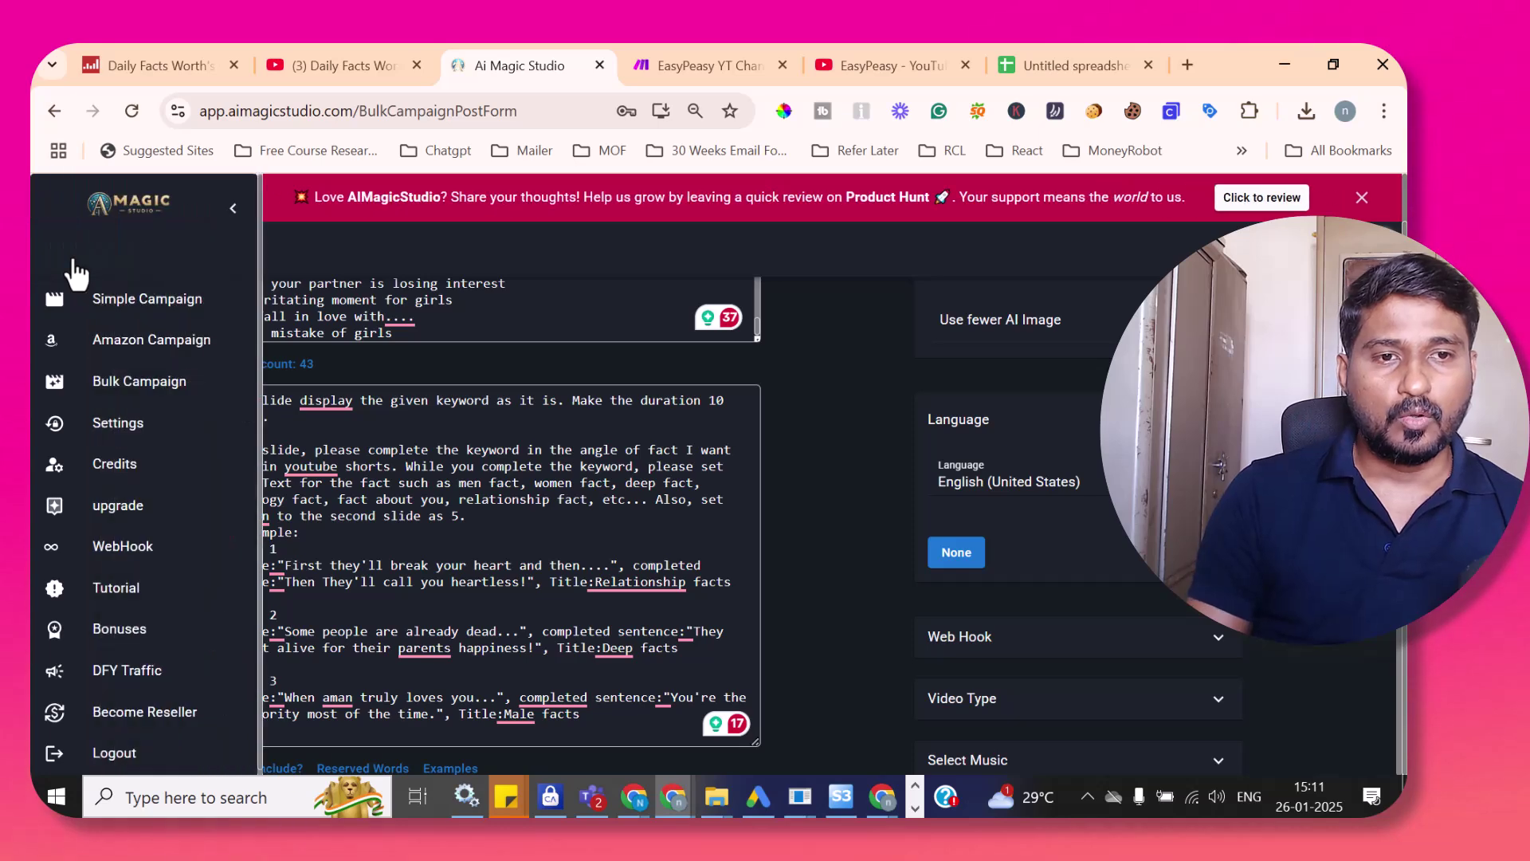
pyautogui.click(127, 546)
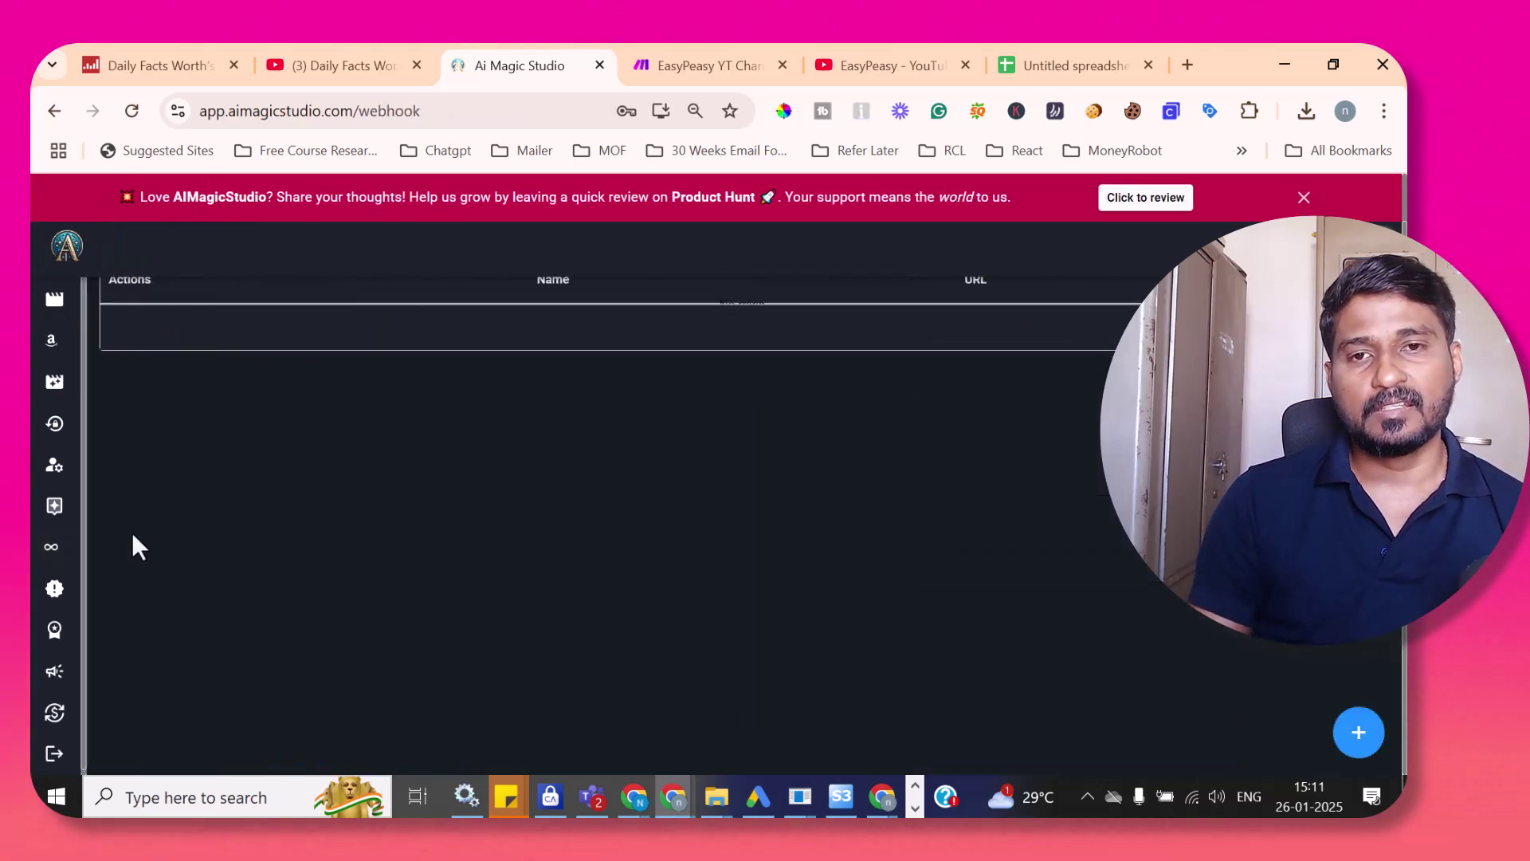
pyautogui.click(1358, 733)
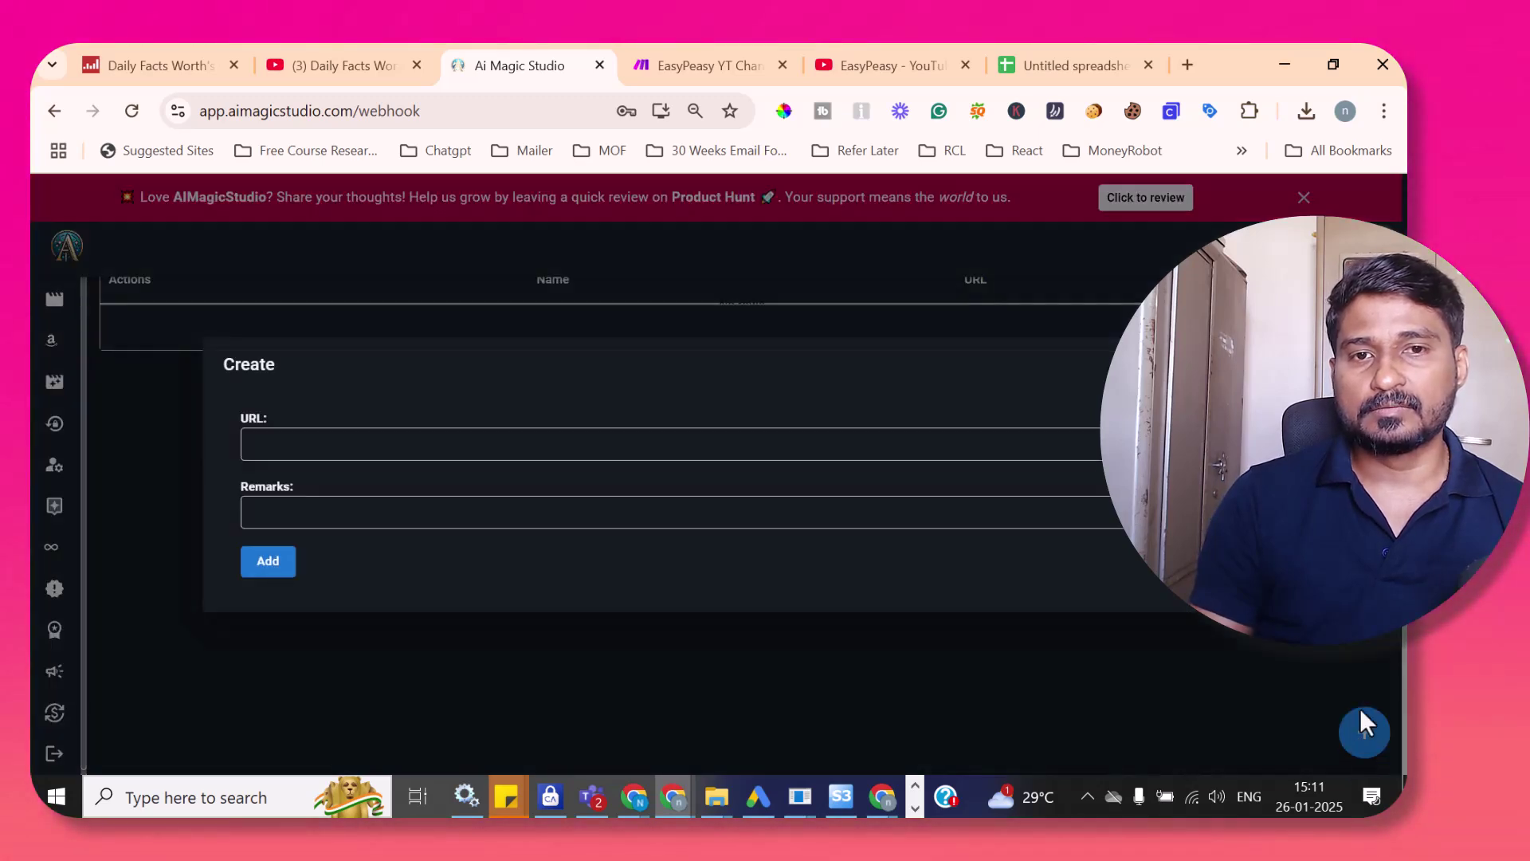
pyautogui.click(319, 449)
pyautogui.rightClick(319, 450)
pyautogui.scroll(-1, 366, 366)
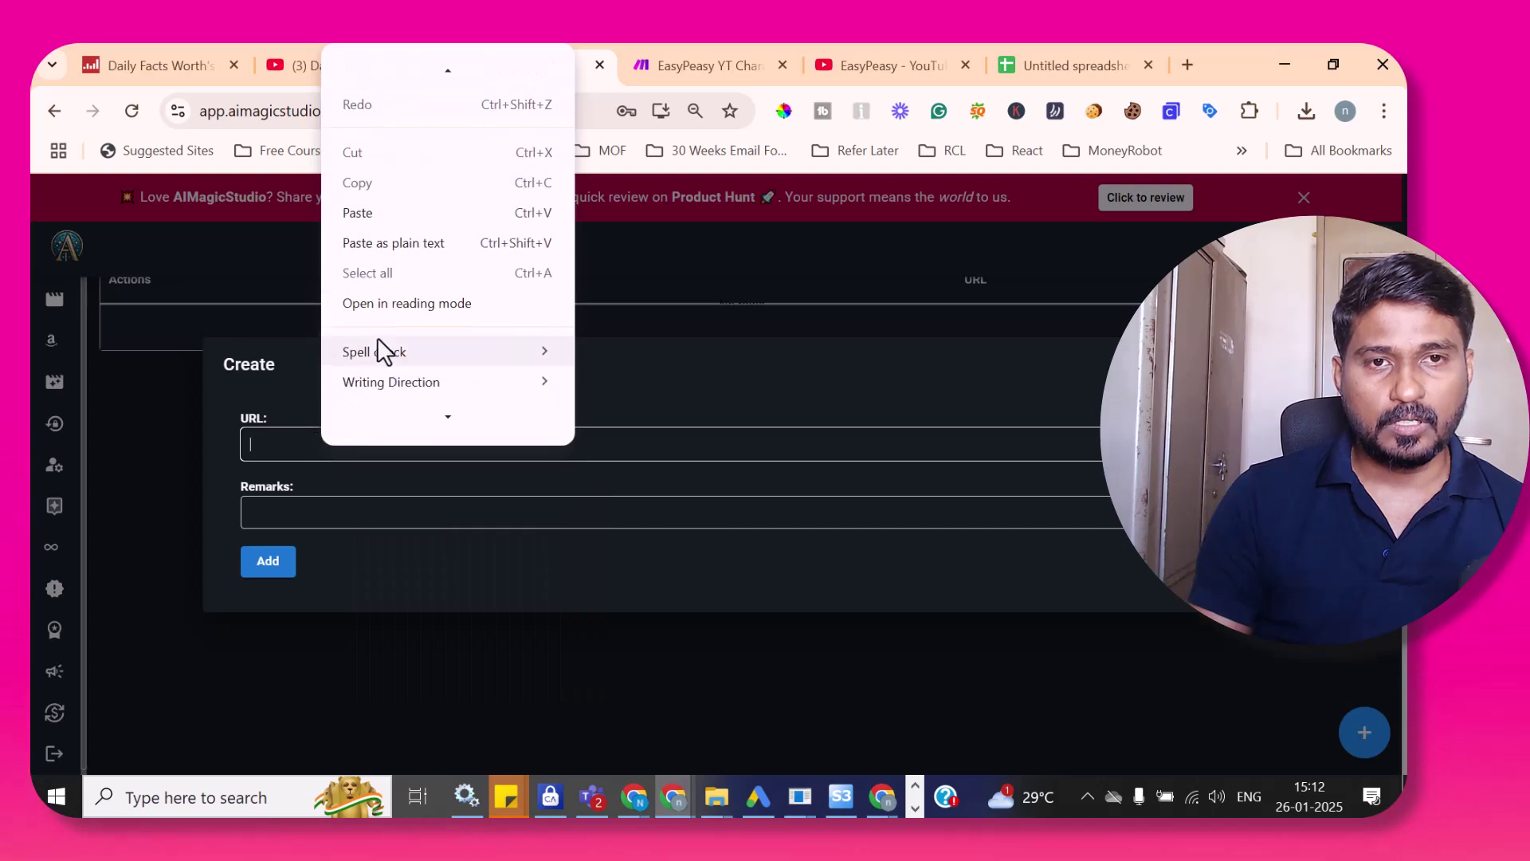
pyautogui.click(375, 230)
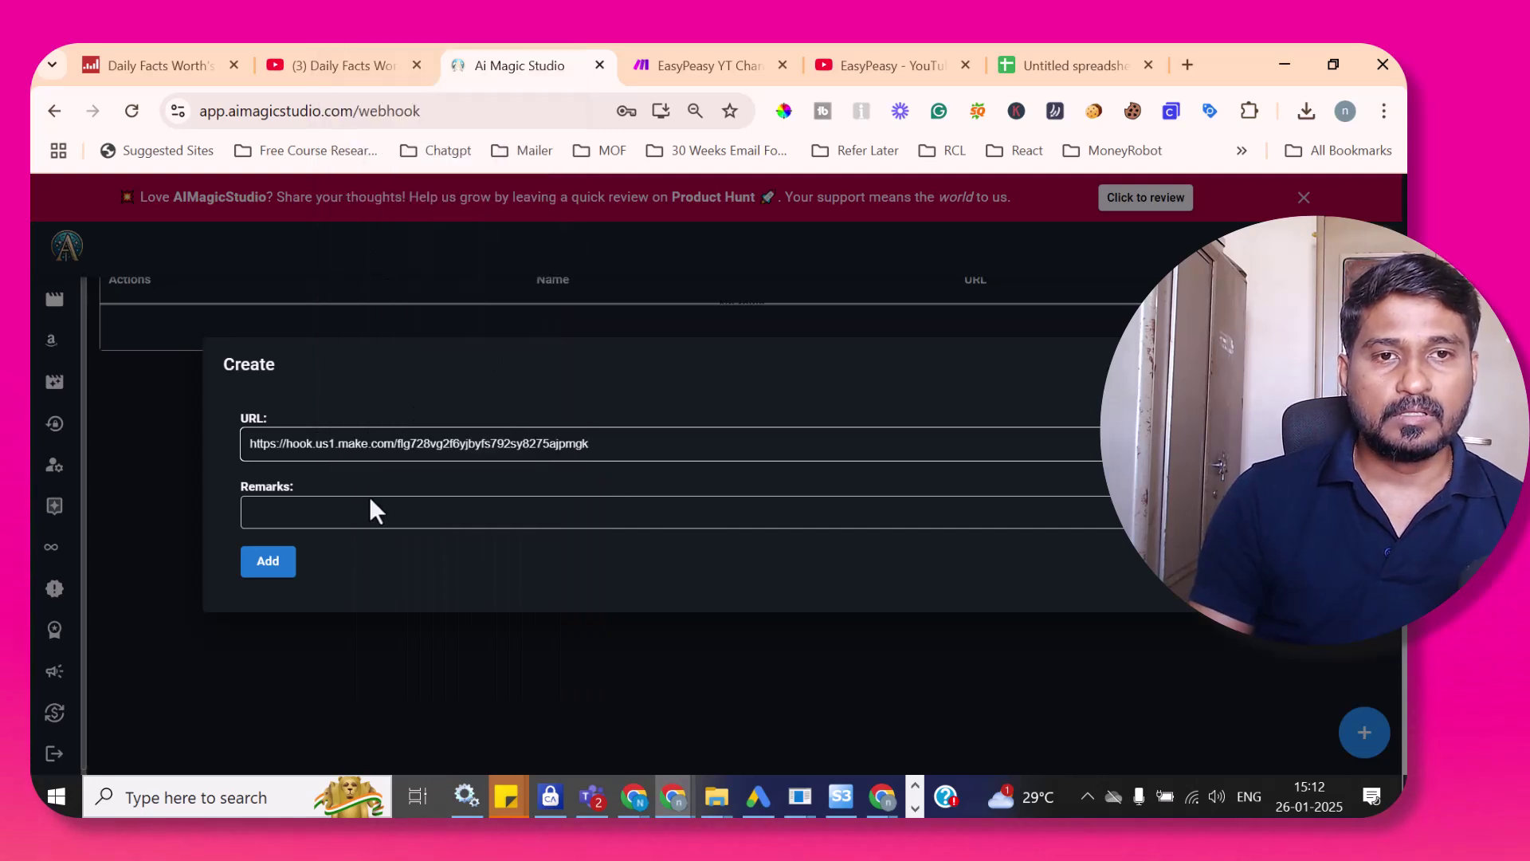
# - Enter "EasyPeasy" as the webhook's remarks and add the webhook
pyautogui.click(363, 514)
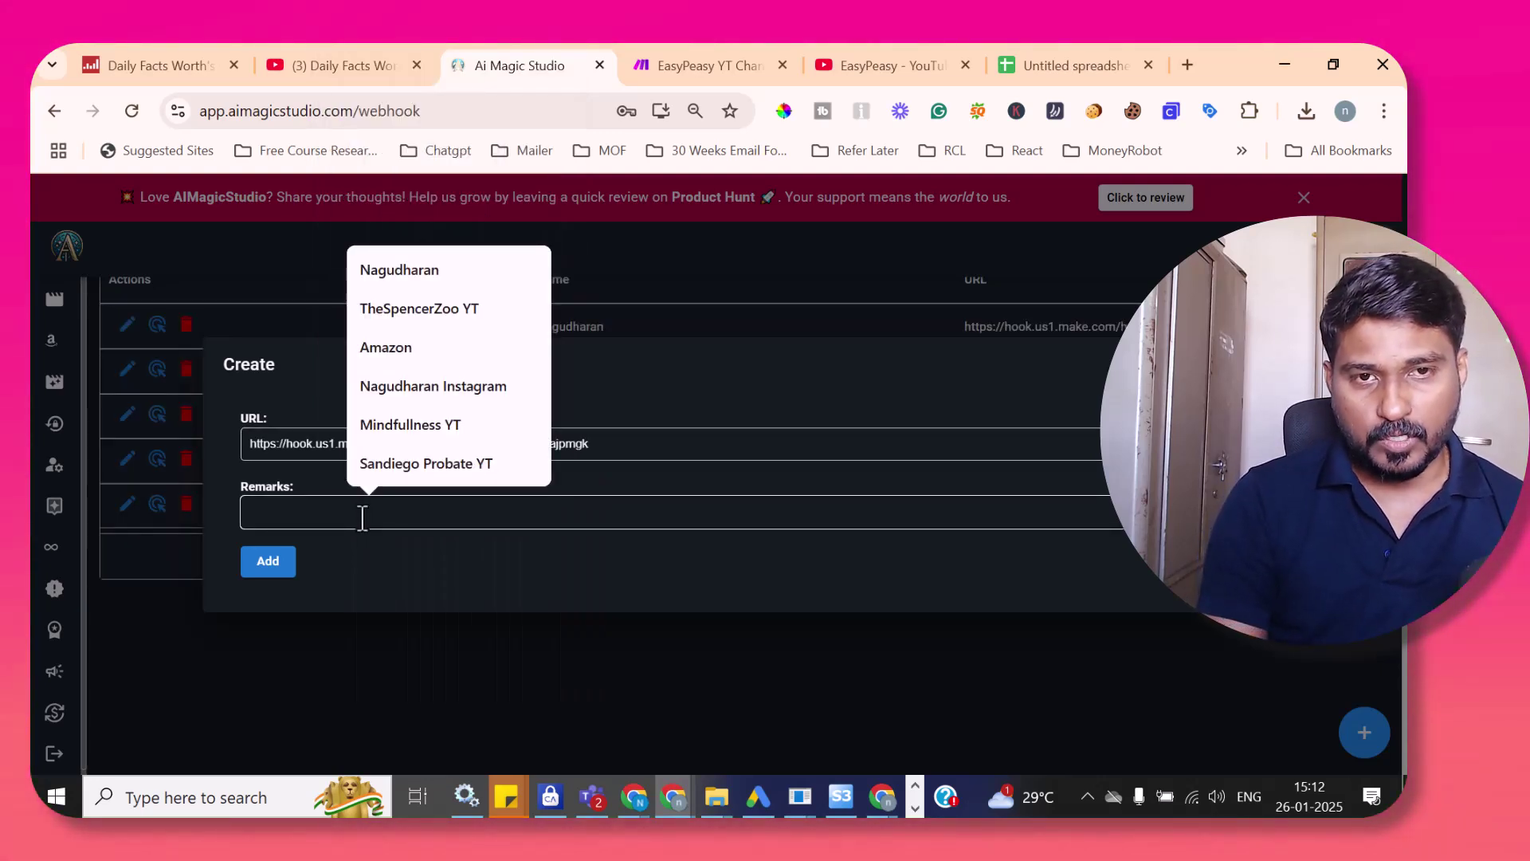
pyautogui.write('EasyPeasy')
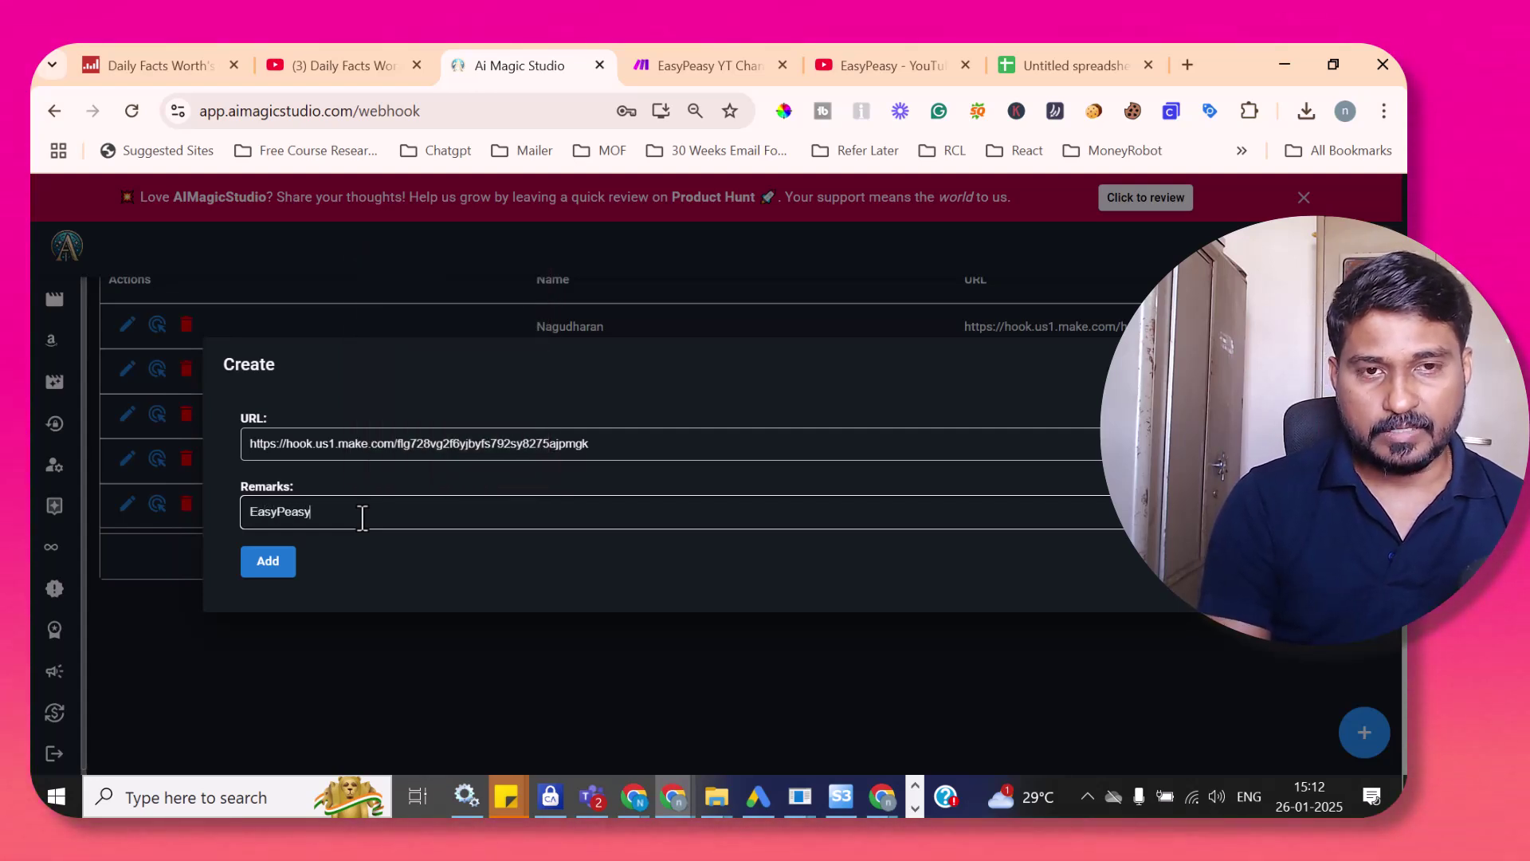
pyautogui.doubleClick(363, 518)
pyautogui.click(271, 562)
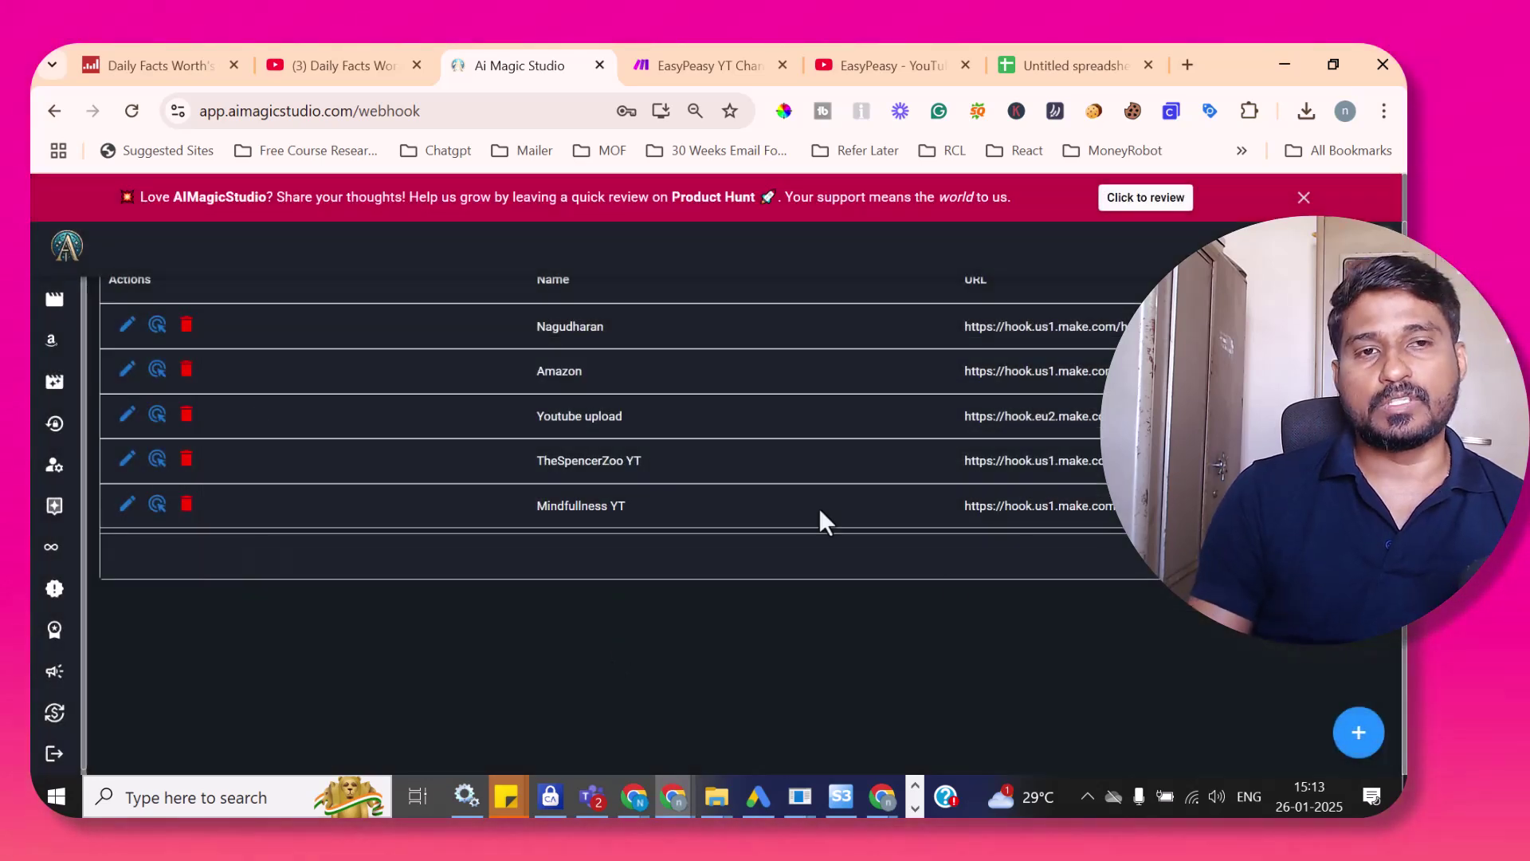
# - Return to the bulk campaign form, set AI image generation to "No Stock Or AI Image" and set the voice to None
pyautogui.click(67, 249)
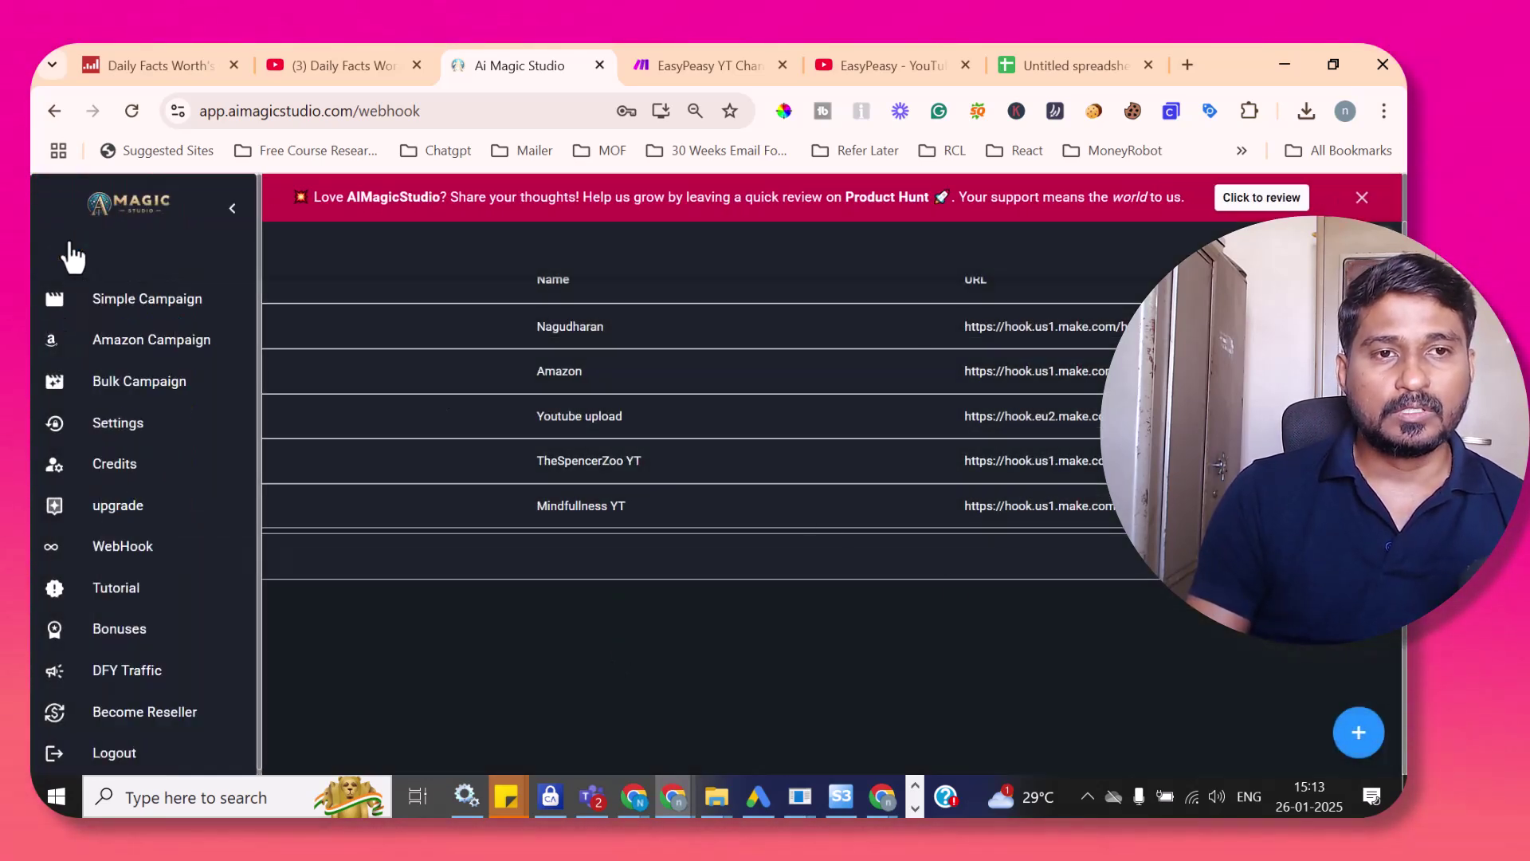
pyautogui.click(145, 386)
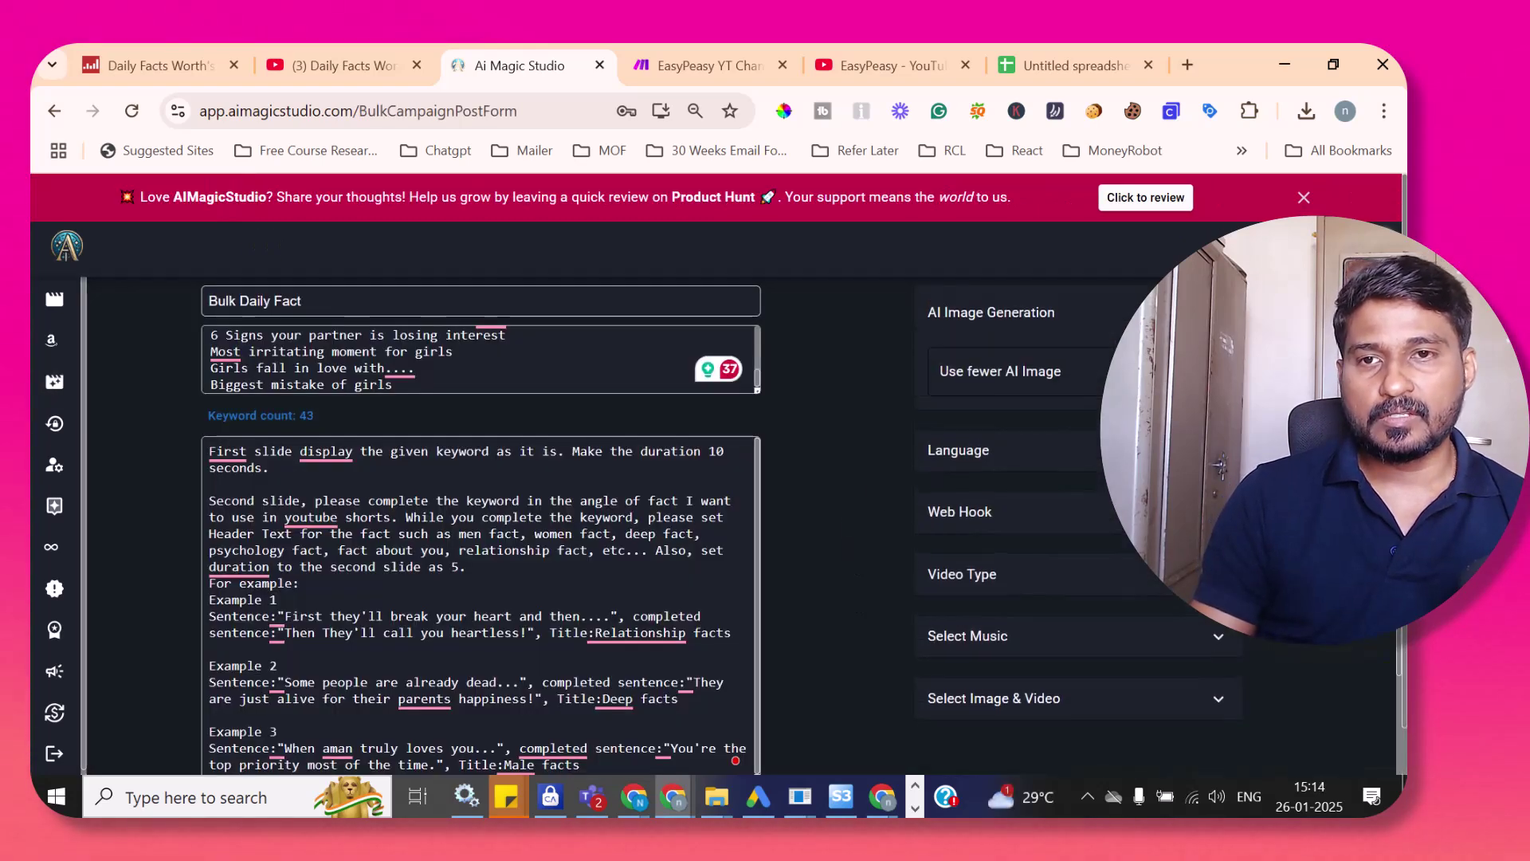
pyautogui.click(1020, 372)
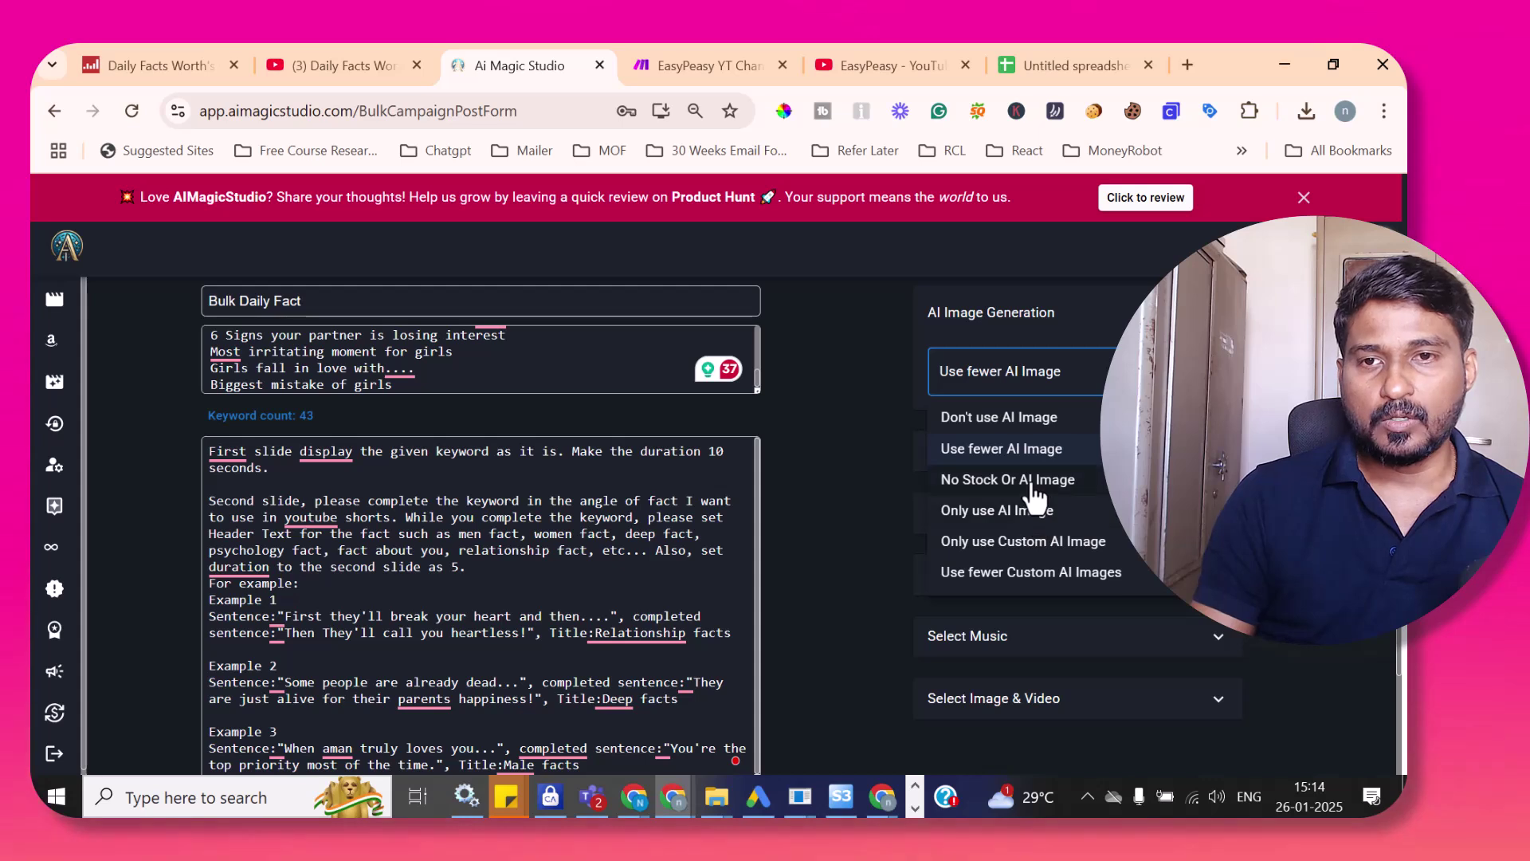
pyautogui.click(1035, 480)
pyautogui.click(1040, 453)
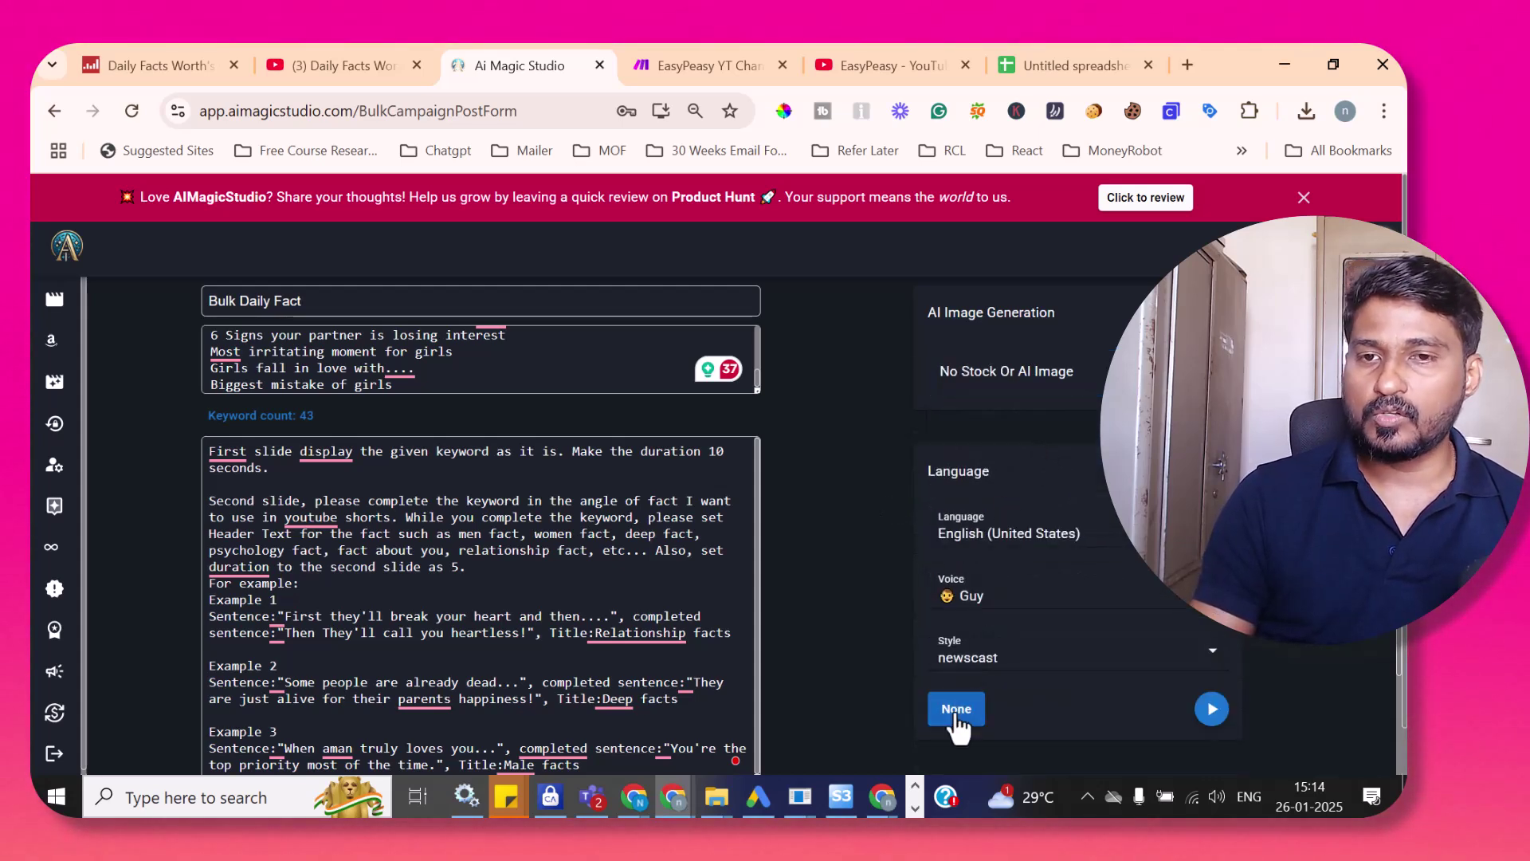
pyautogui.click(957, 710)
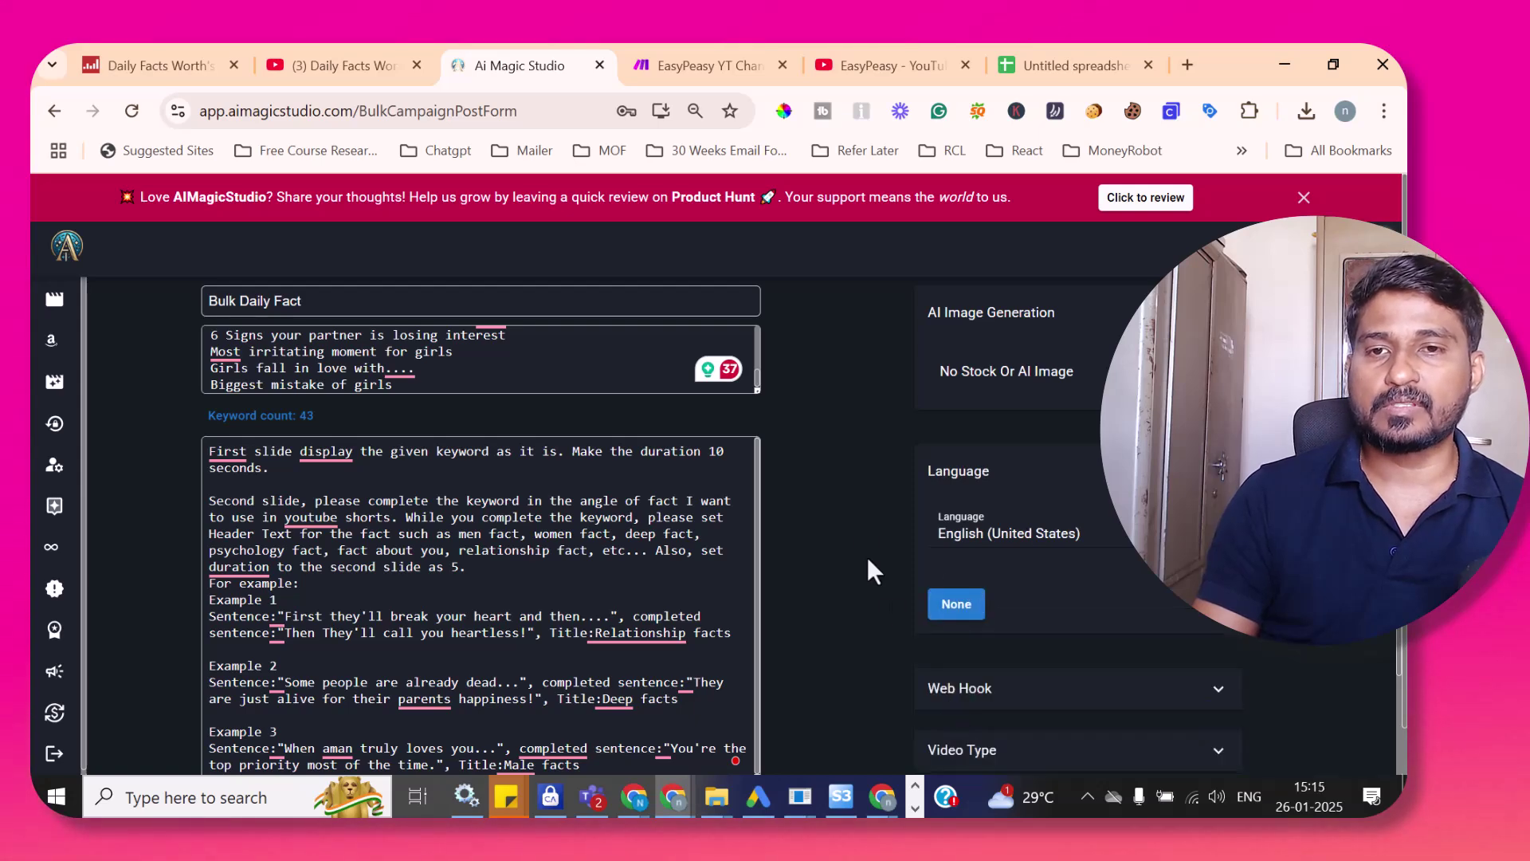
# - Select the EasyPeasy webhook as the bulk campaign's webhook URL
pyautogui.scroll(-3, 851, 493)
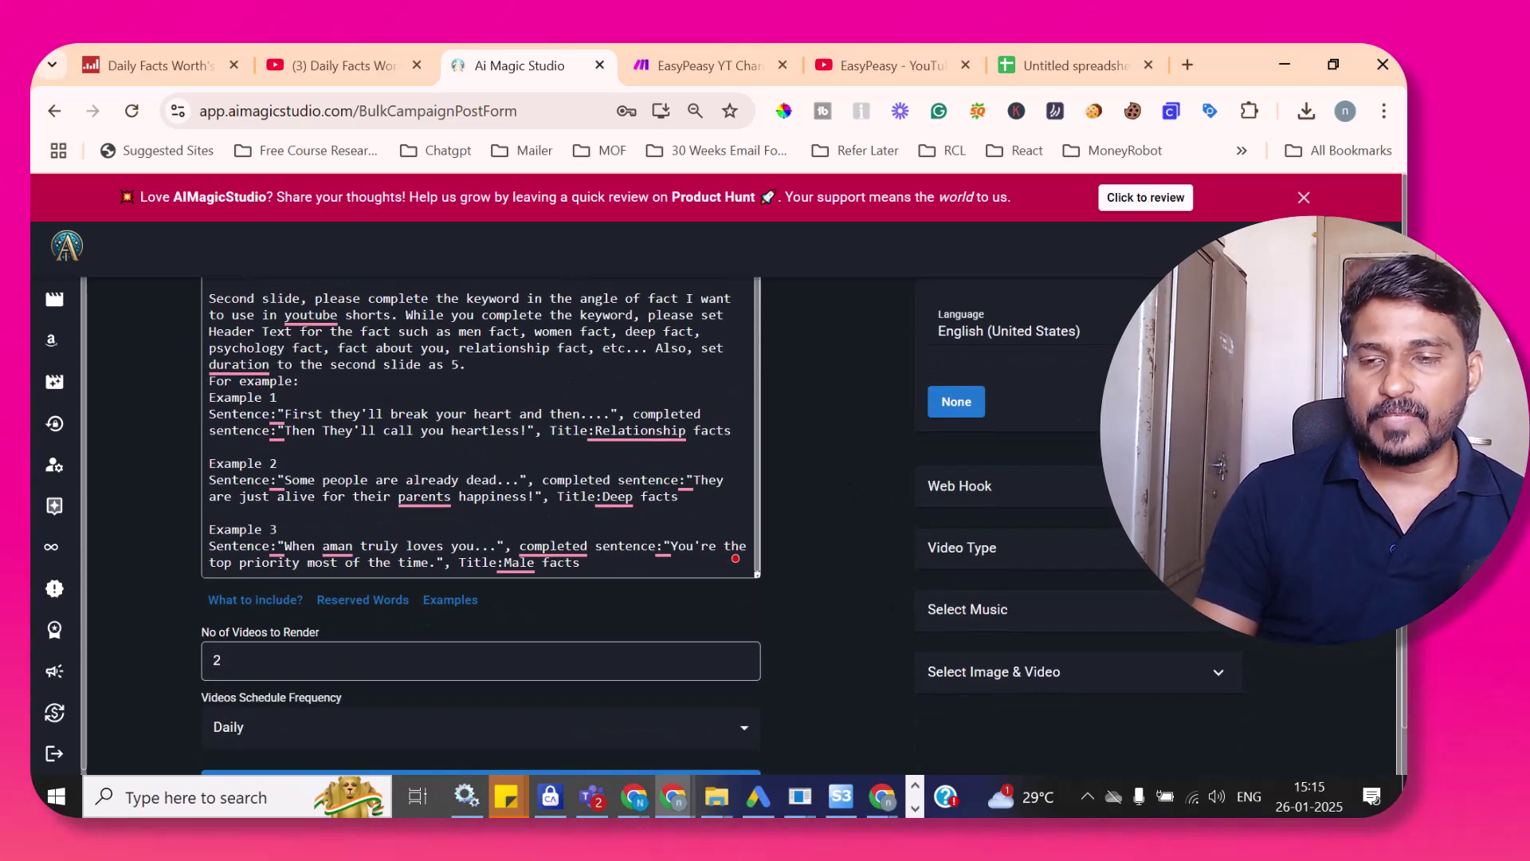
pyautogui.click(1036, 485)
pyautogui.click(1036, 583)
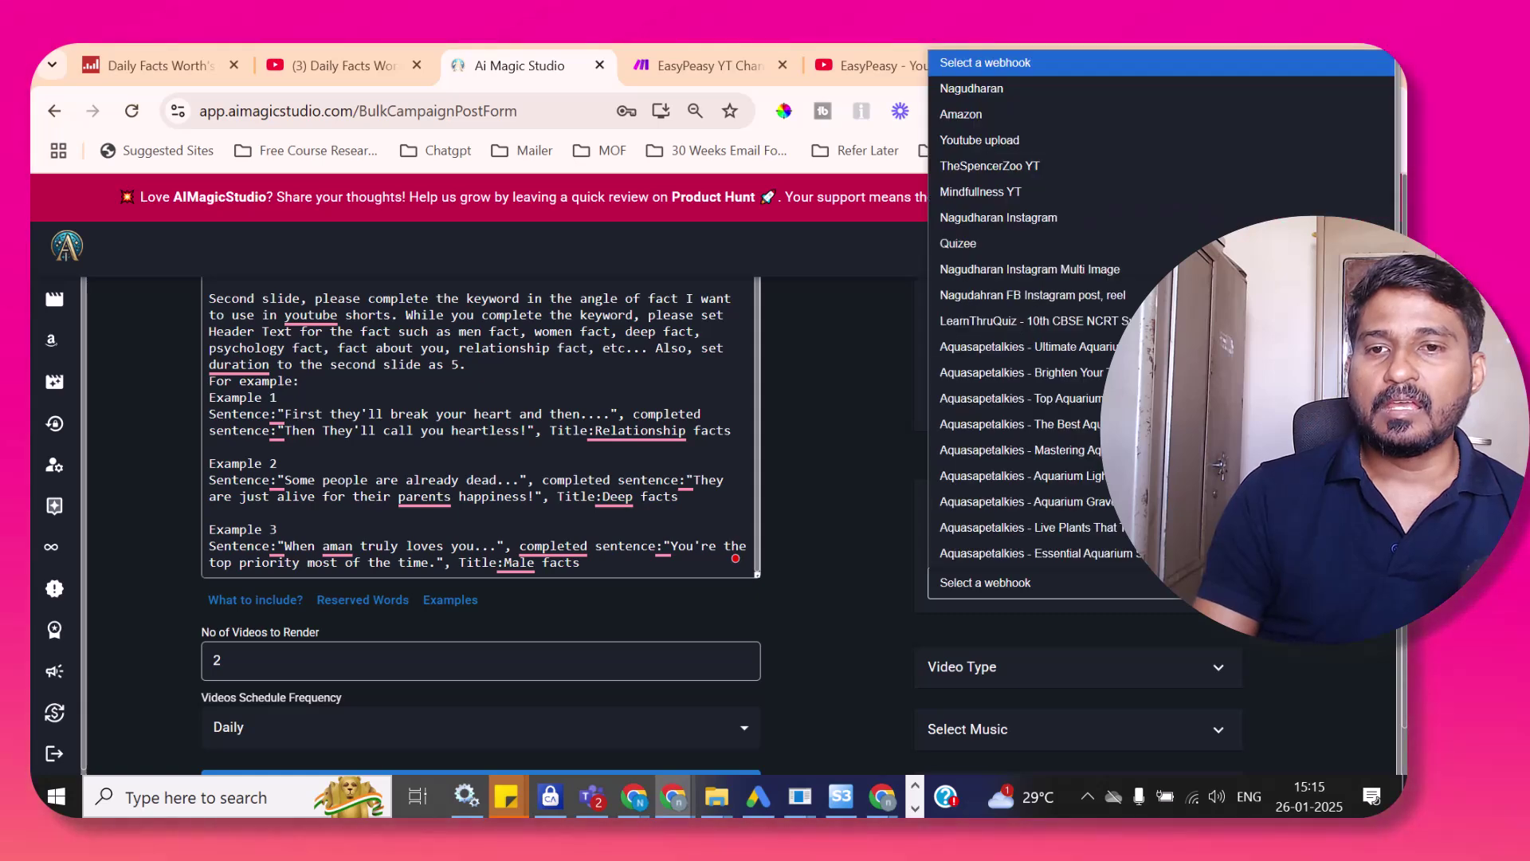
pyautogui.scroll(-3, 1116, 318)
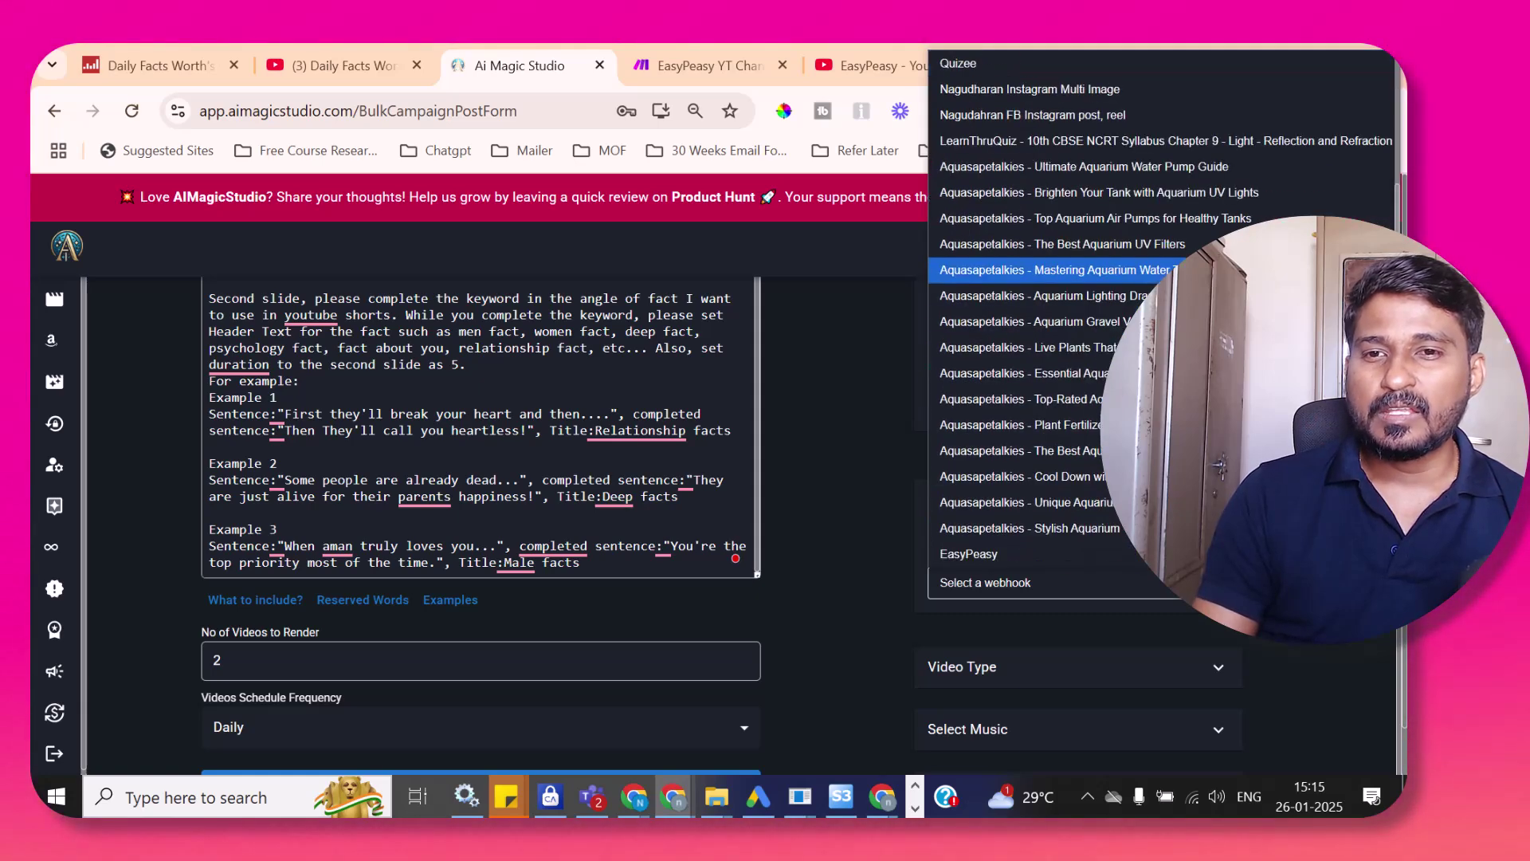
pyautogui.click(1005, 556)
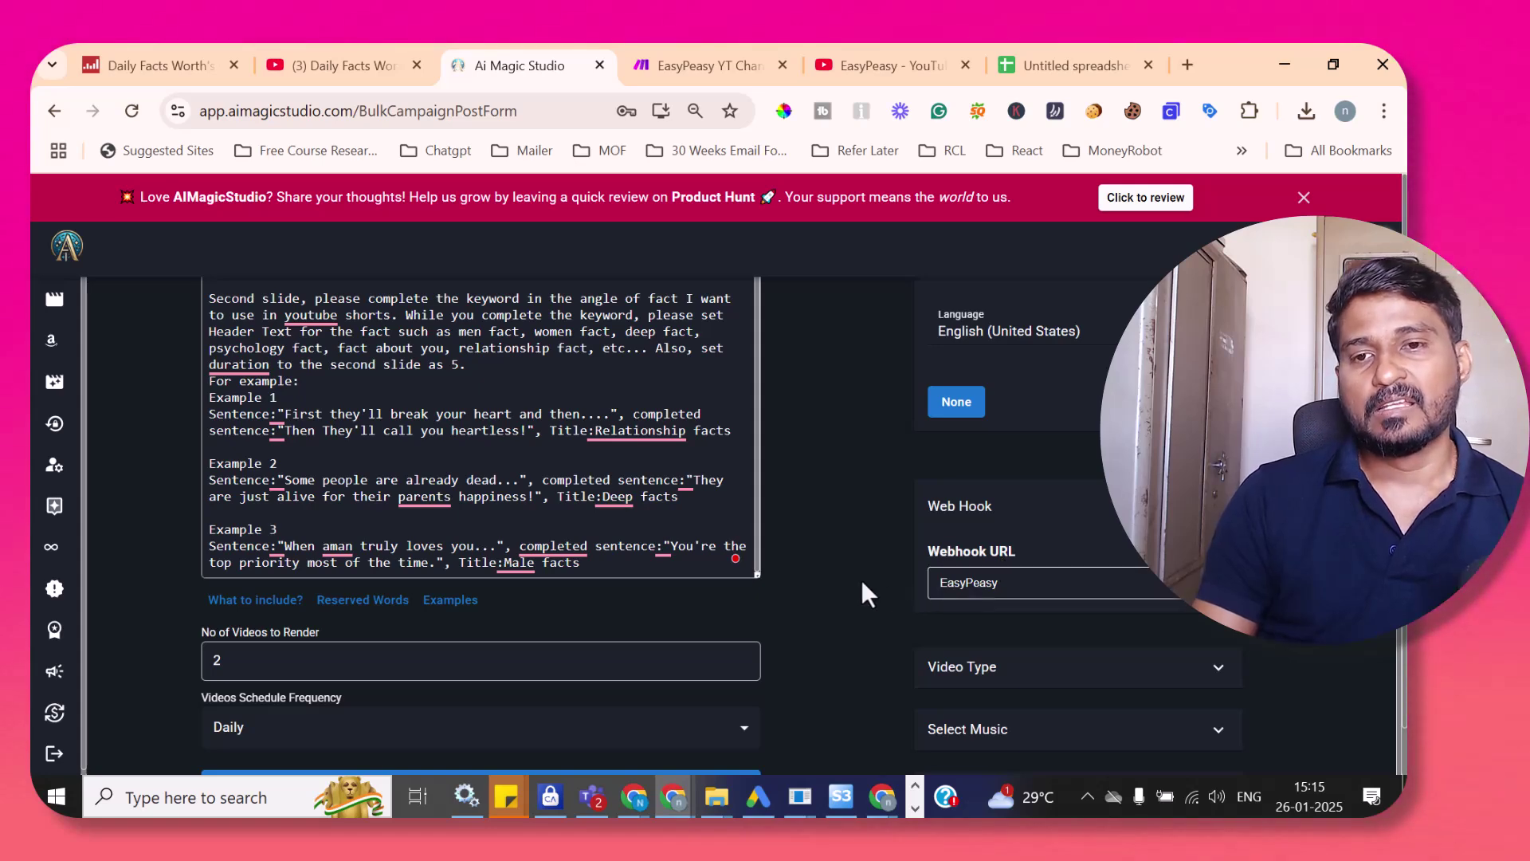
# - Set the bulk campaign's video type to YouTube shorts
pyautogui.scroll(-1, 863, 580)
pyautogui.click(1203, 675)
pyautogui.scroll(-2, 1182, 618)
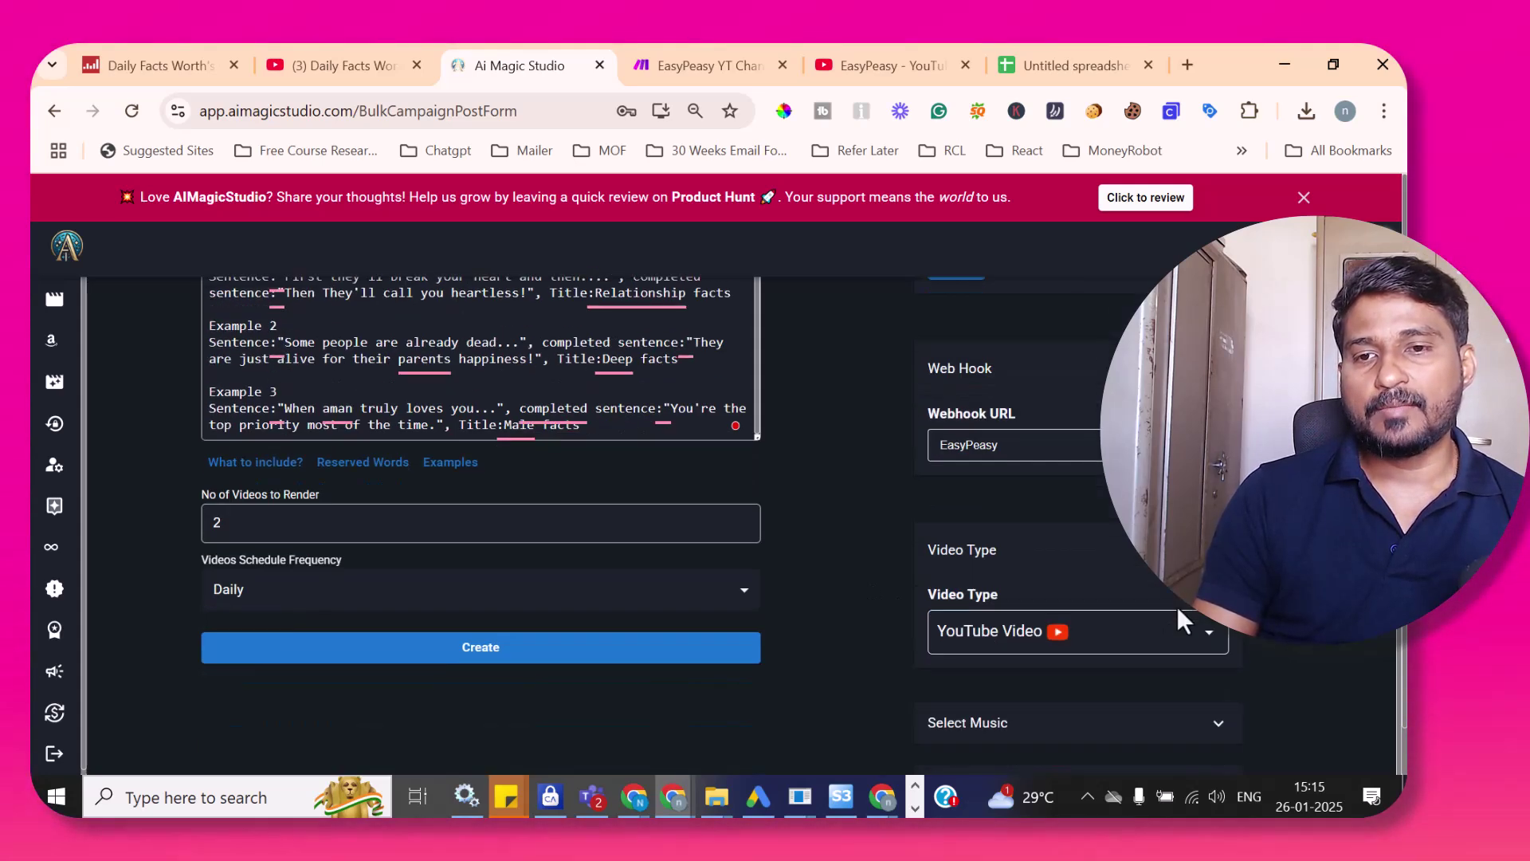
pyautogui.click(1207, 637)
pyautogui.scroll(-2, 1191, 607)
pyautogui.scroll(-3, 1148, 590)
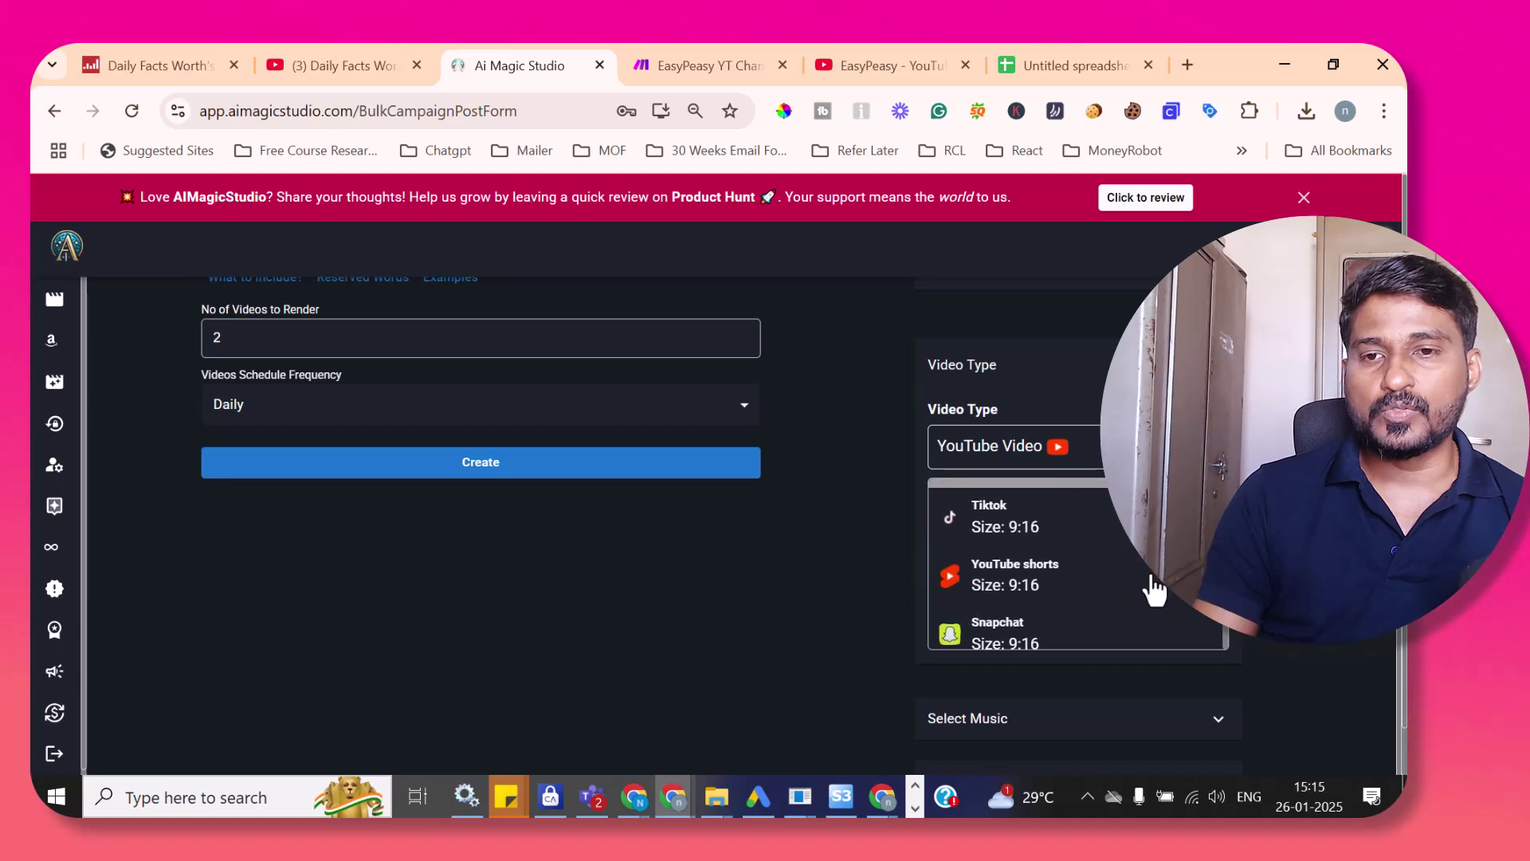
pyautogui.scroll(2, 1079, 624)
pyautogui.click(1049, 594)
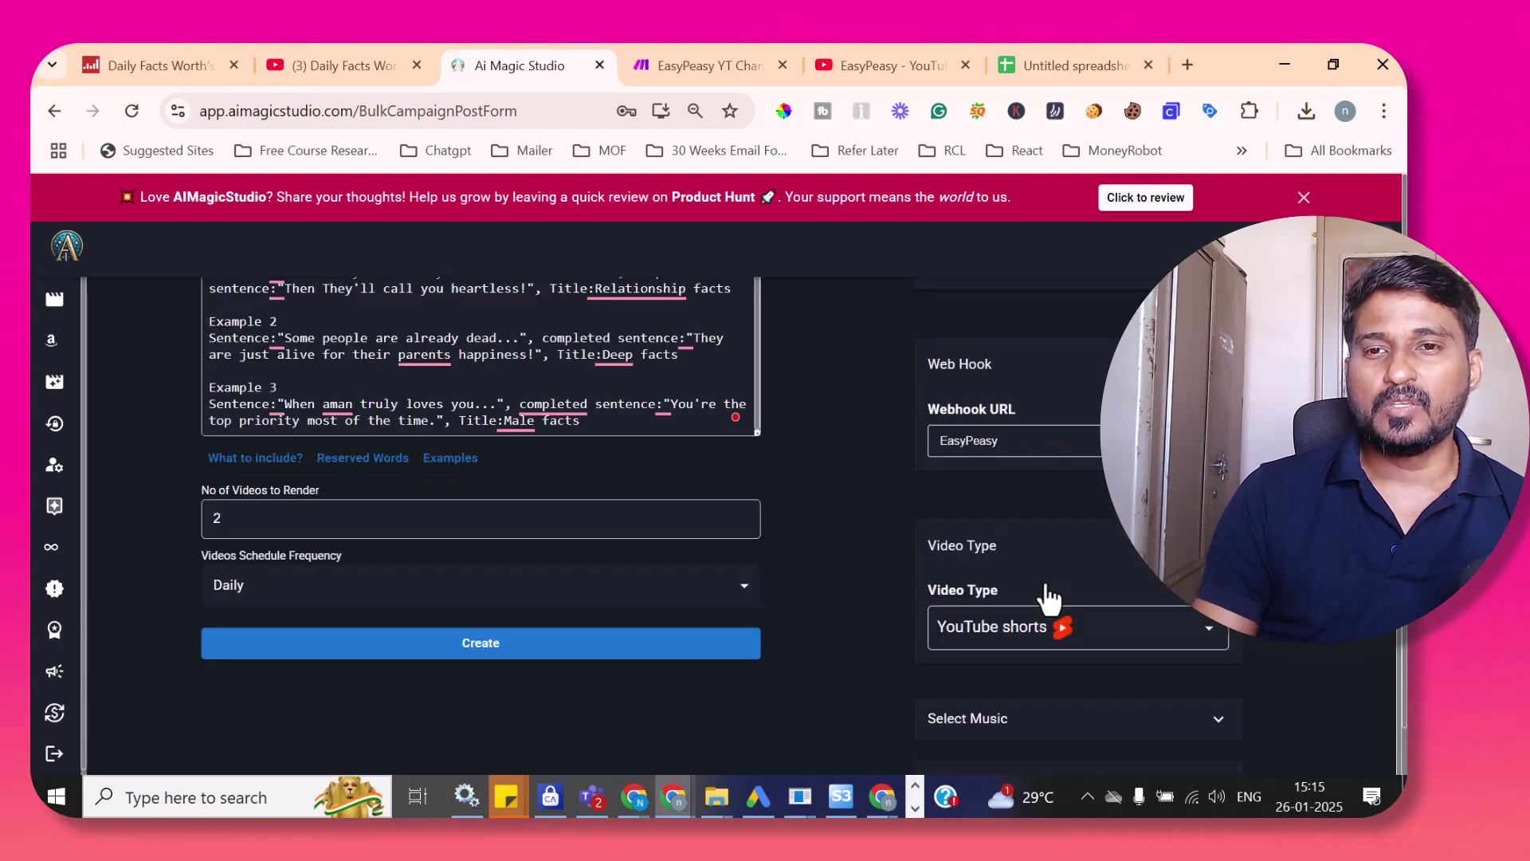
# - Review the default music, track list and music upload option offered for the campaign, leaving the music selection unchanged
pyautogui.scroll(-1, 872, 562)
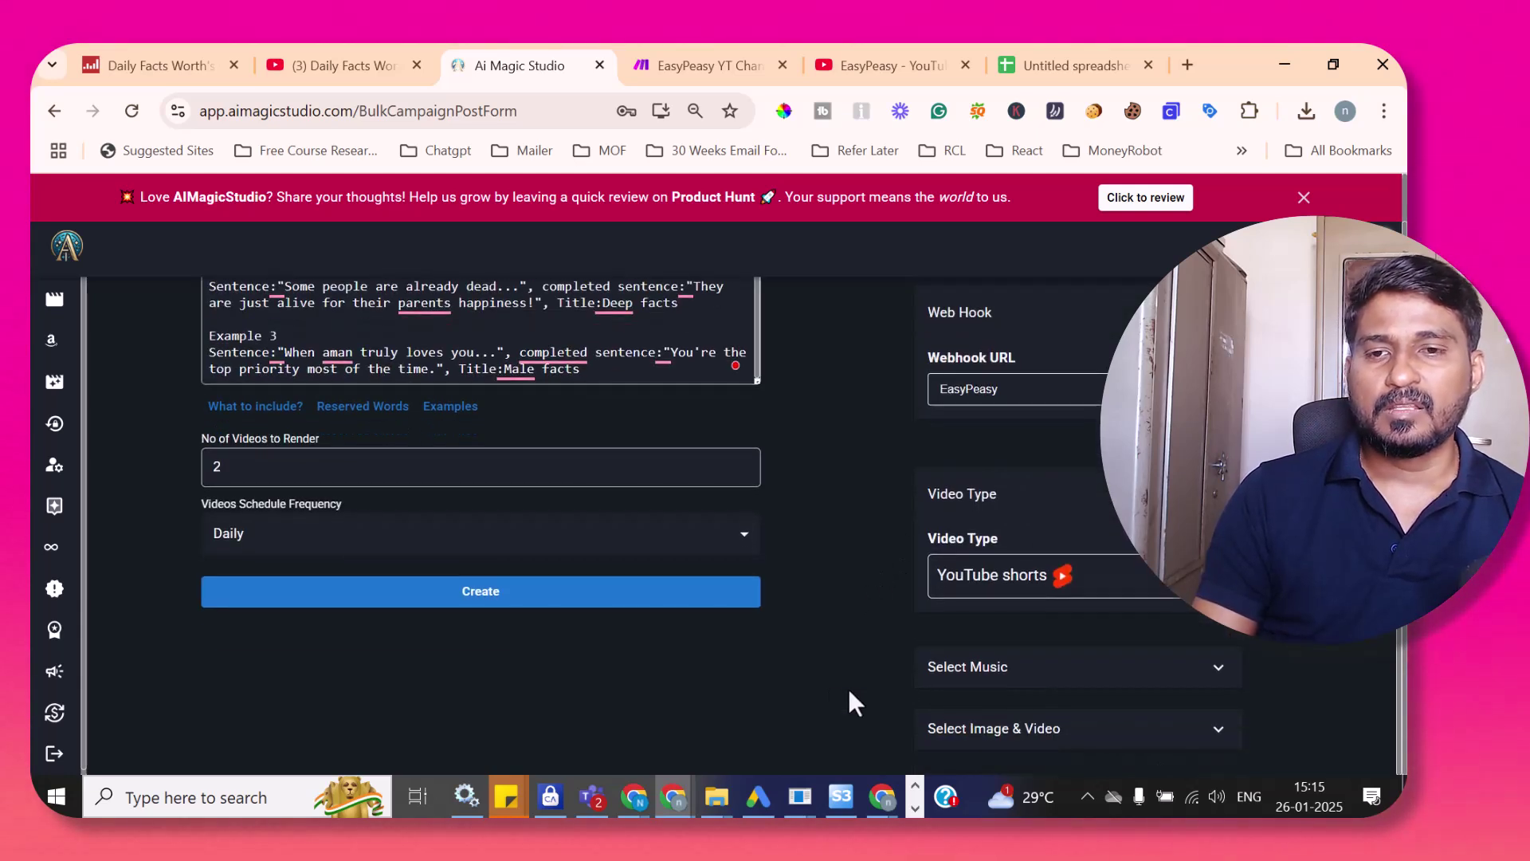
pyautogui.click(1217, 670)
pyautogui.scroll(-5, 1196, 637)
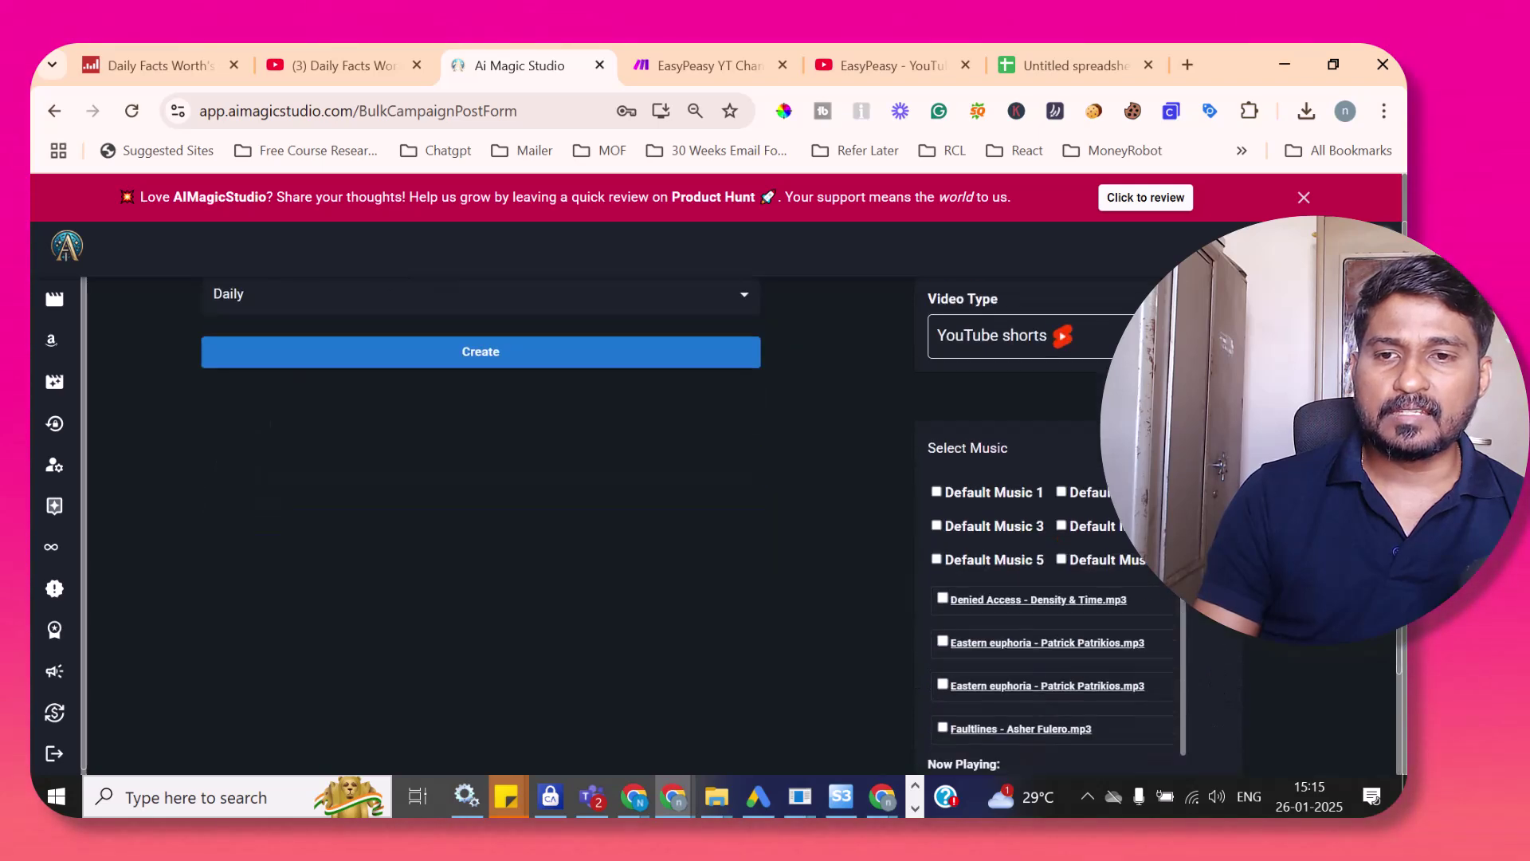
pyautogui.scroll(-2, 1102, 472)
pyautogui.scroll(-3, 1102, 471)
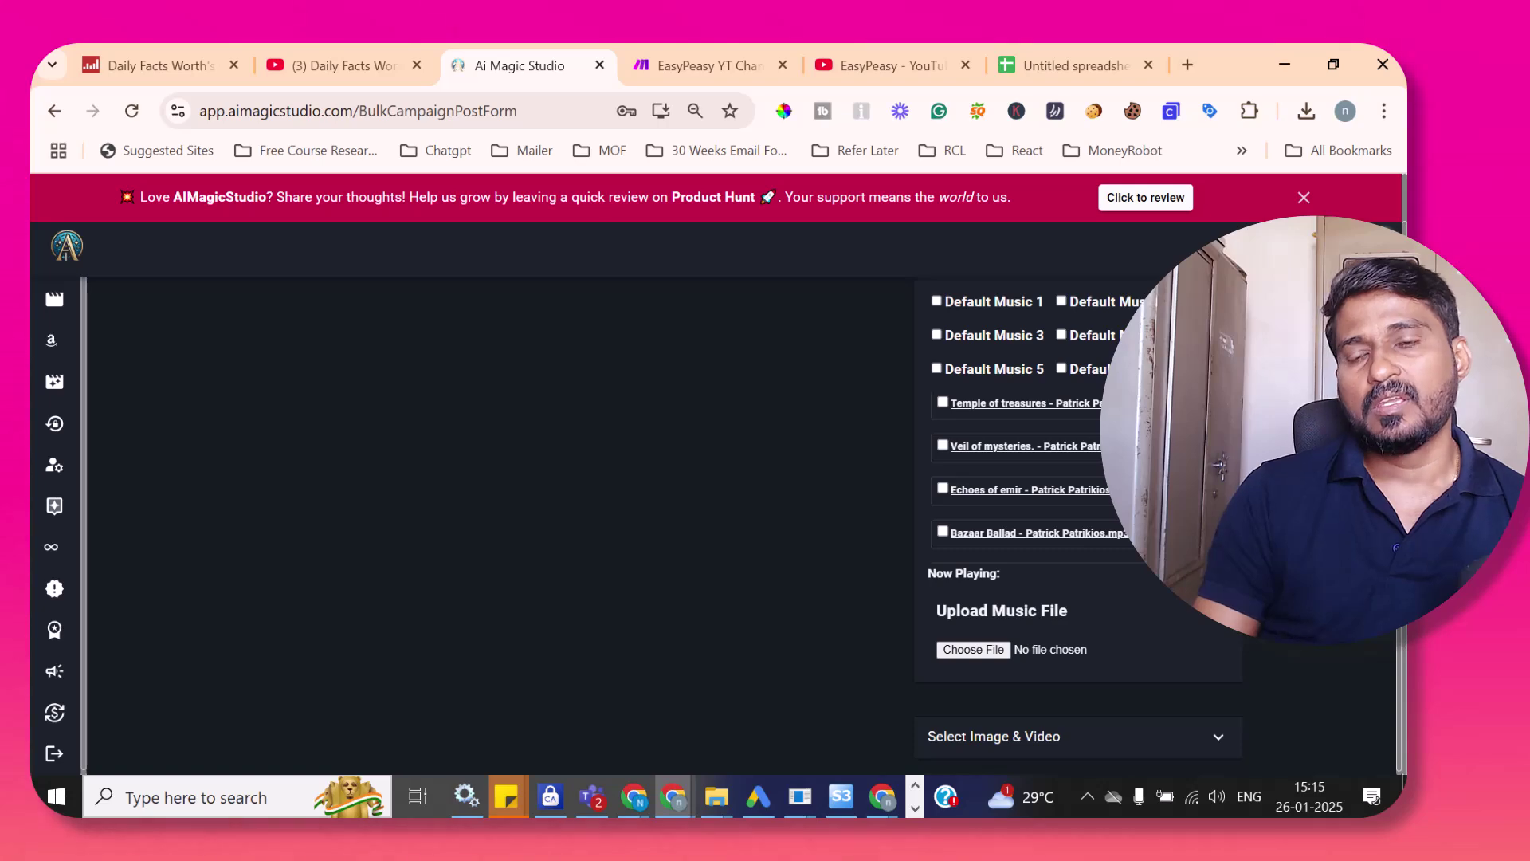
pyautogui.scroll(5, 558, 518)
pyautogui.scroll(-4, 558, 518)
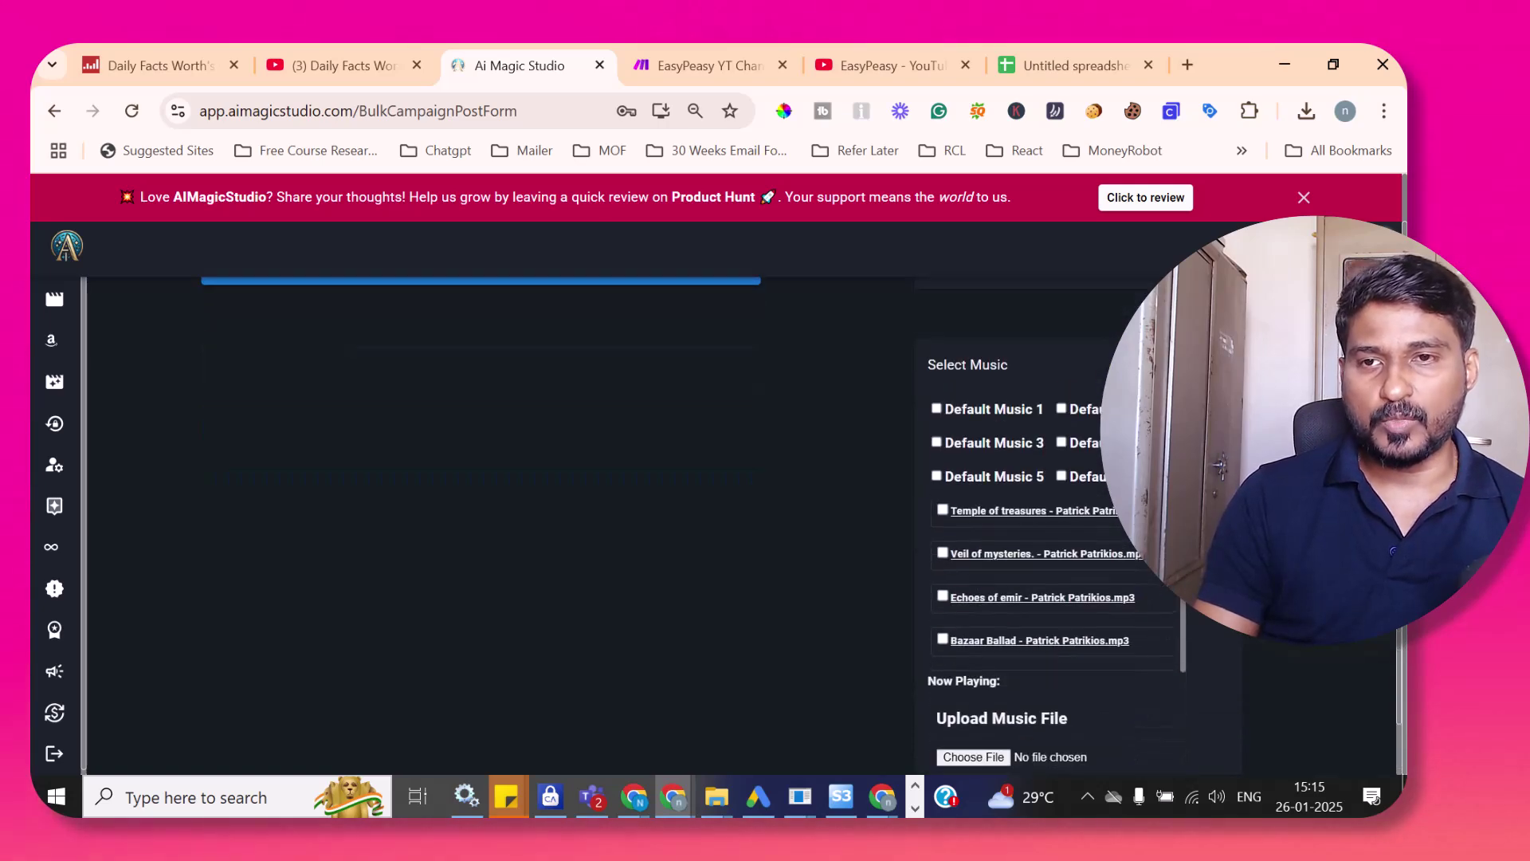
pyautogui.scroll(4, 558, 518)
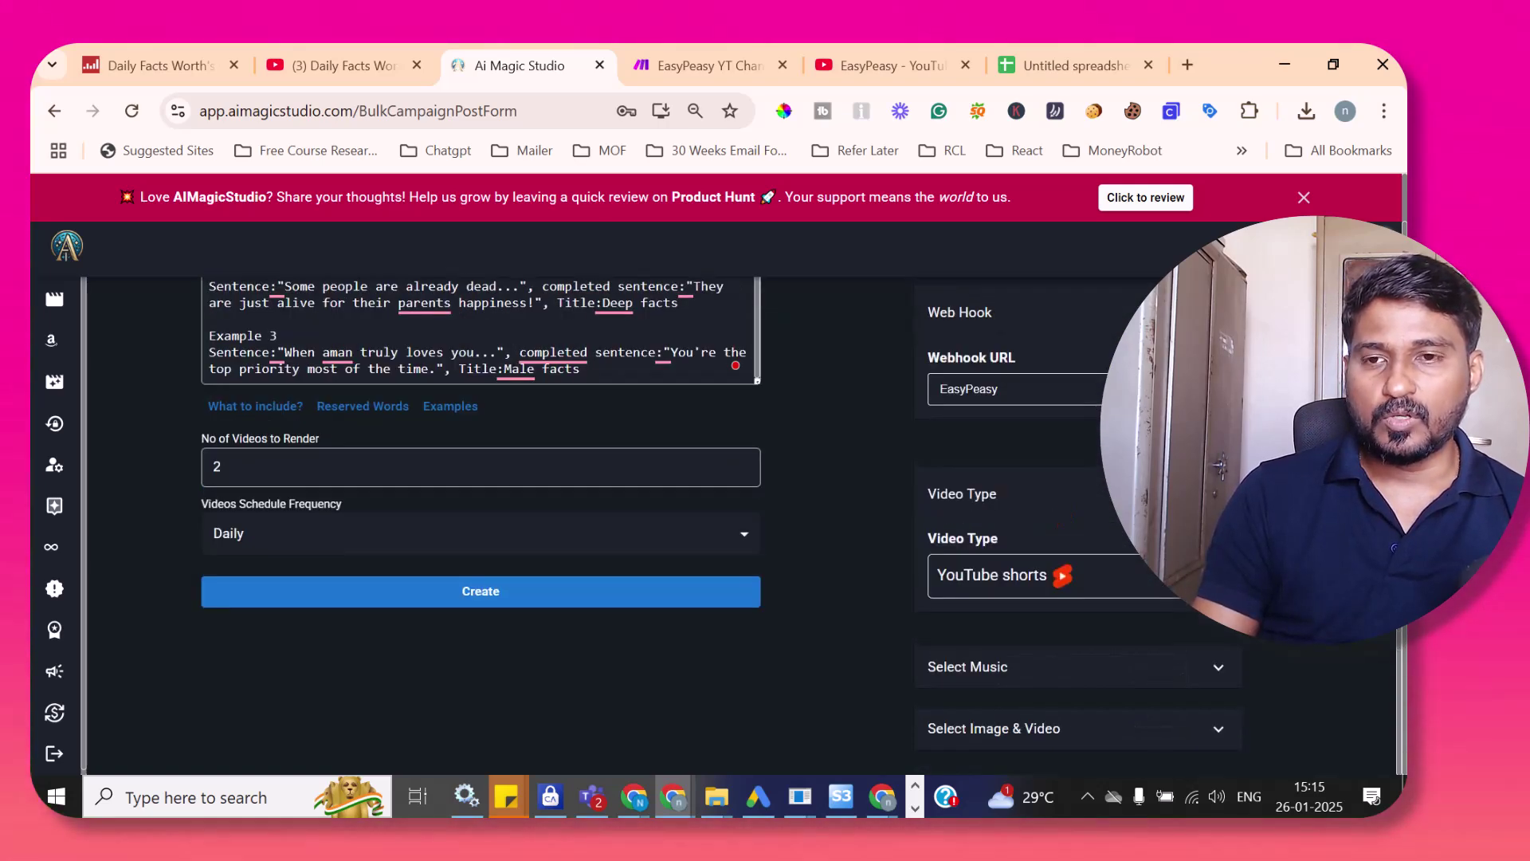